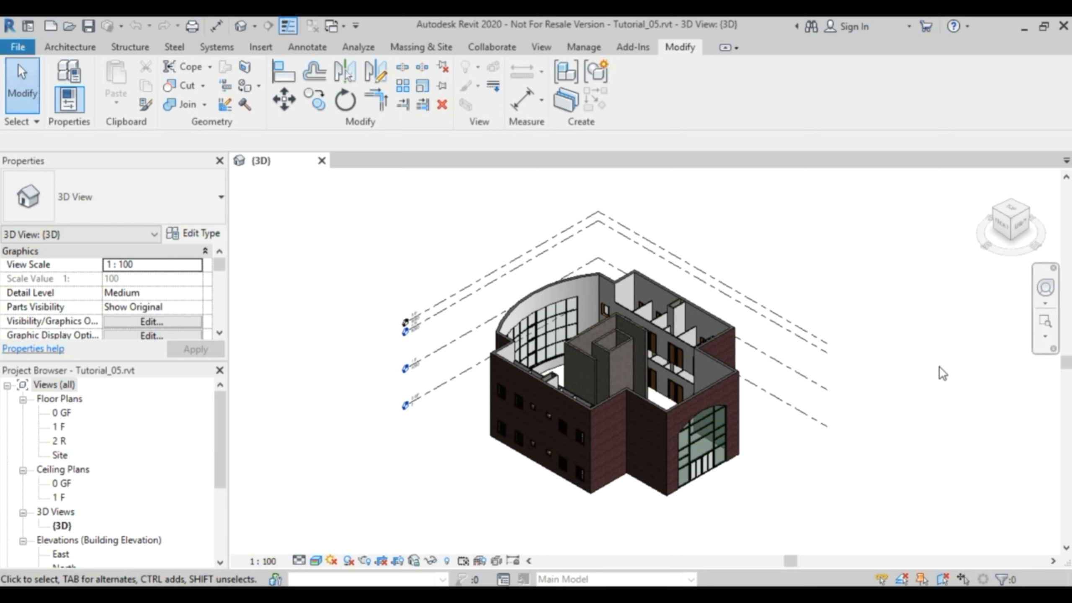
Open the 0 GF floor plan and show the whole ground floor layout.
{"action": "mouse_move", "coordinate": [674, 528]}
{"action": "middle_mouse_down", "text": "shift"}
{"action": "mouse_move", "coordinate": [689, 235]}
{"action": "mouse_move", "coordinate": [700, 212]}
{"action": "mouse_move", "coordinate": [718, 282]}
{"action": "mouse_move", "coordinate": [662, 505]}
{"action": "mouse_move", "coordinate": [619, 517]}
{"action": "mouse_move", "coordinate": [784, 428]}
{"action": "mouse_move", "coordinate": [725, 249]}
{"action": "mouse_move", "coordinate": [693, 253]}
{"action": "mouse_move", "coordinate": [676, 539]}
{"action": "middle_mouse_up", "text": "shift"}
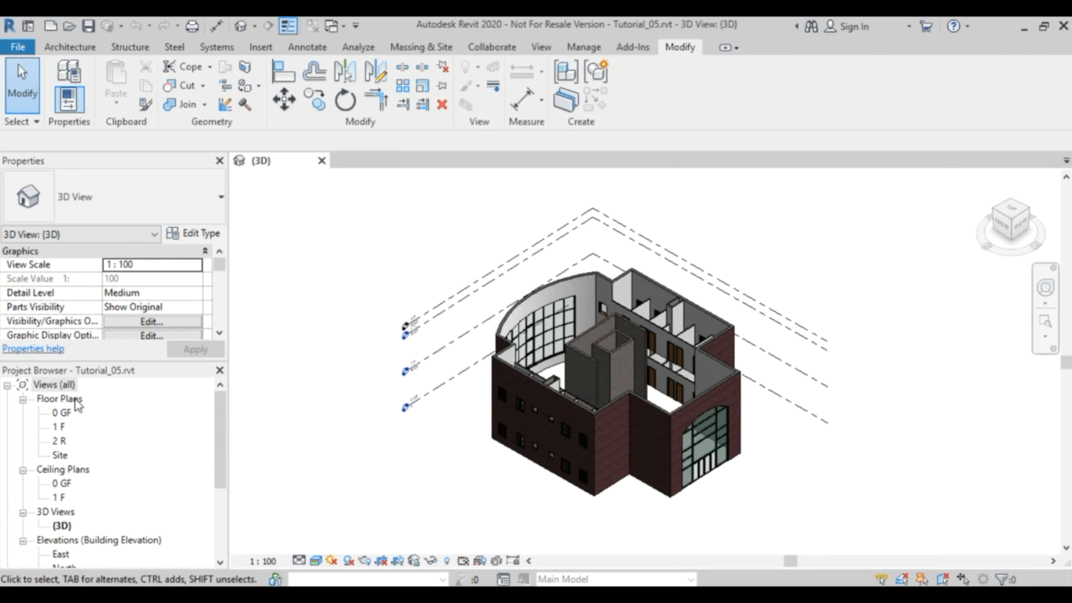
{"action": "double_click", "coordinate": [61, 412]}
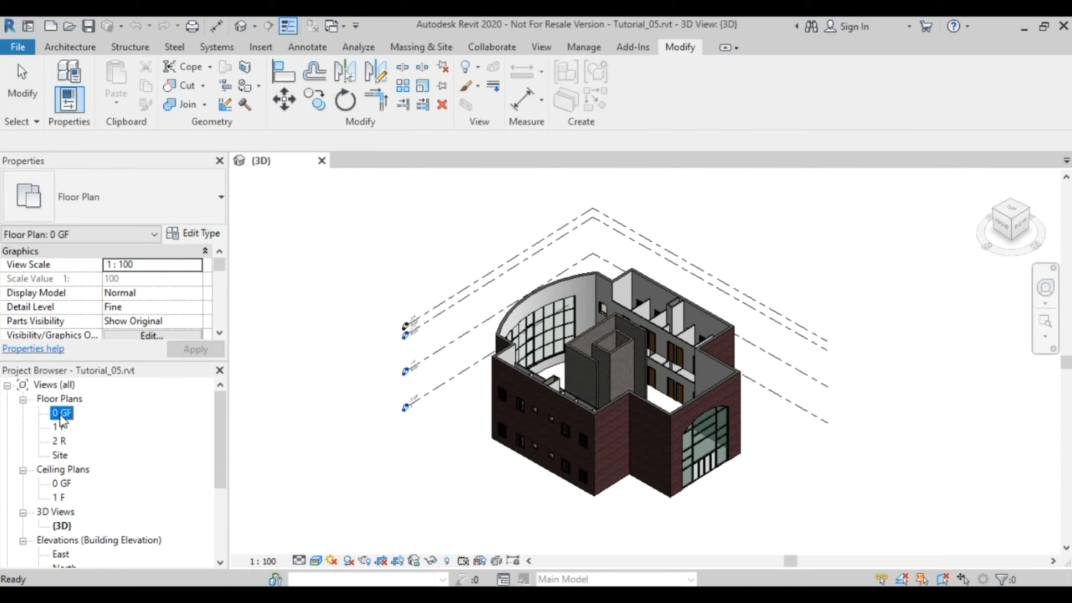
{"action": "scroll", "coordinate": [680, 320], "scroll_direction": "up", "scroll_amount": 5}
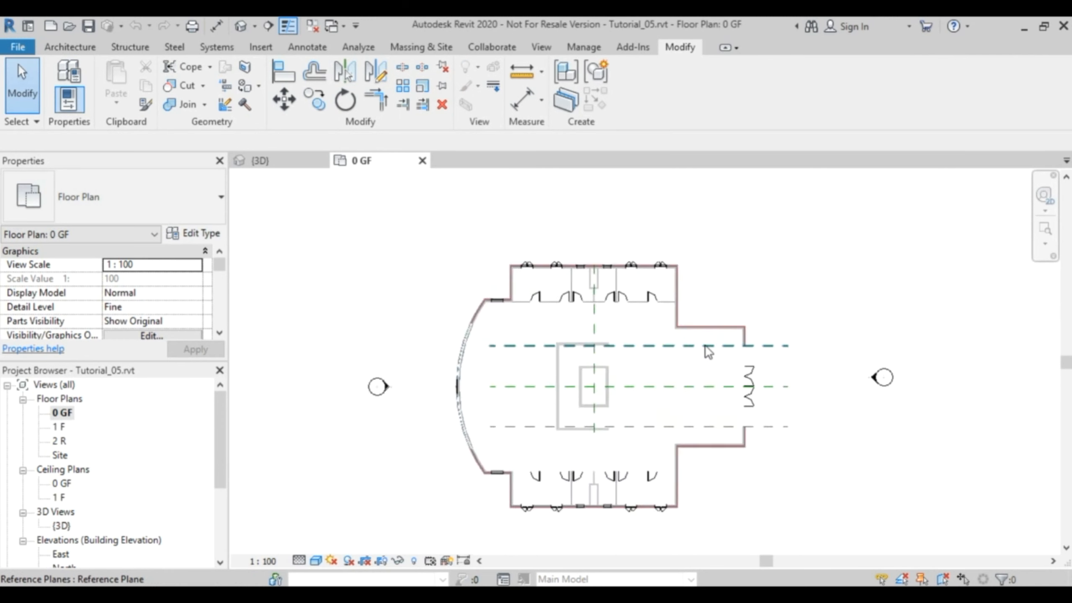
{"action": "middle_click_drag", "start_coordinate": [658, 245], "coordinate": [676, 344]}
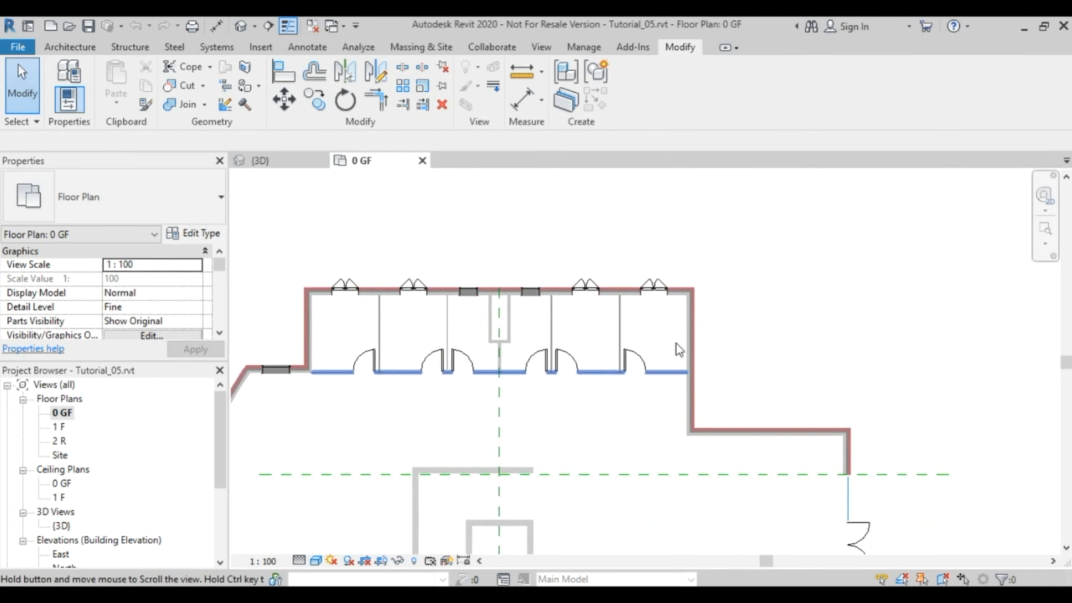
{"action": "middle_click_drag", "start_coordinate": [464, 431], "coordinate": [641, 276]}
{"action": "scroll", "coordinate": [627, 301], "scroll_direction": "down", "scroll_amount": 2}
{"action": "middle_click_drag", "start_coordinate": [662, 368], "coordinate": [583, 369]}
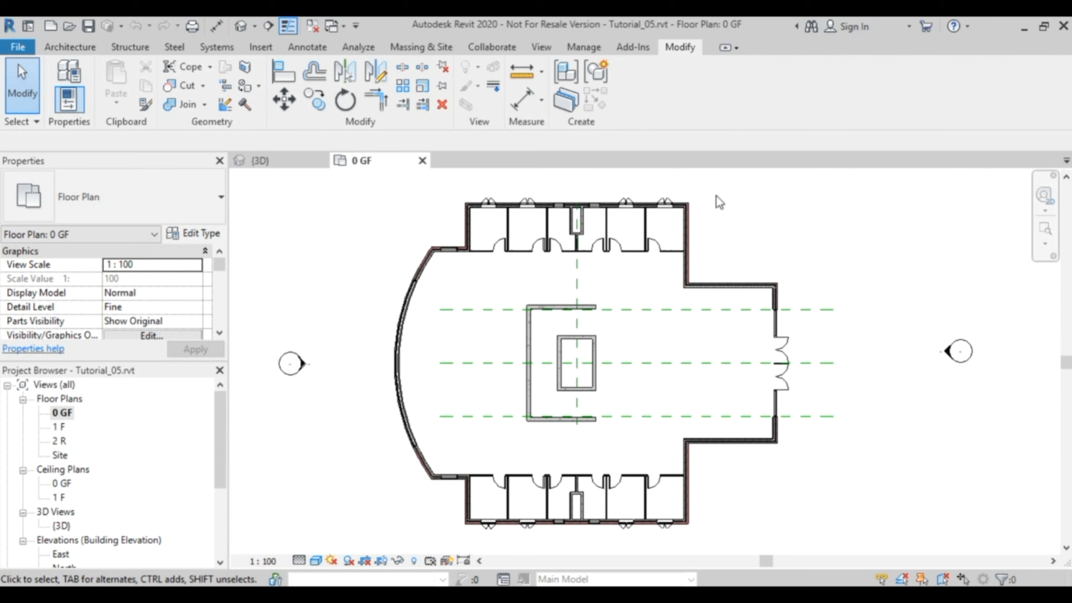
Start an architectural floor on level 0 GF using the Insitu Concrete 225mm floor type.
{"action": "left_click", "coordinate": [73, 45]}
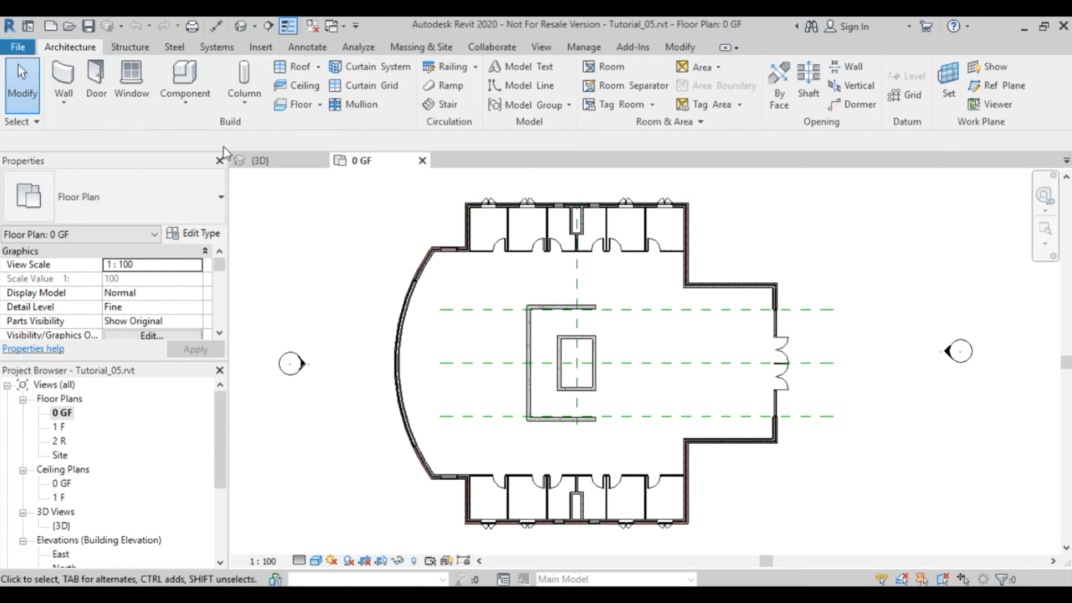
{"action": "left_click", "coordinate": [321, 103]}
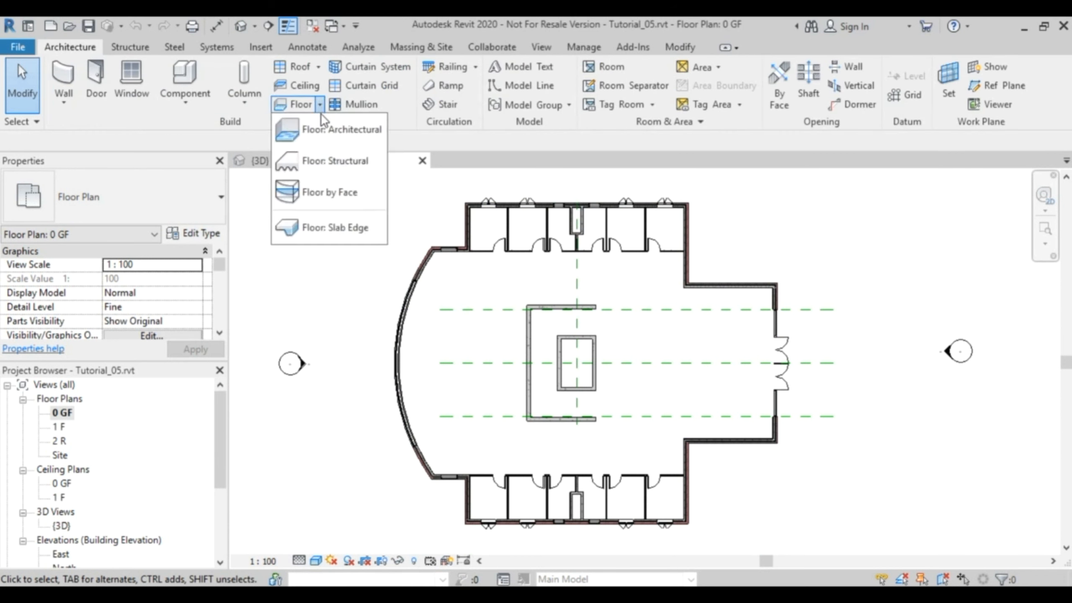
{"action": "left_click", "coordinate": [342, 132]}
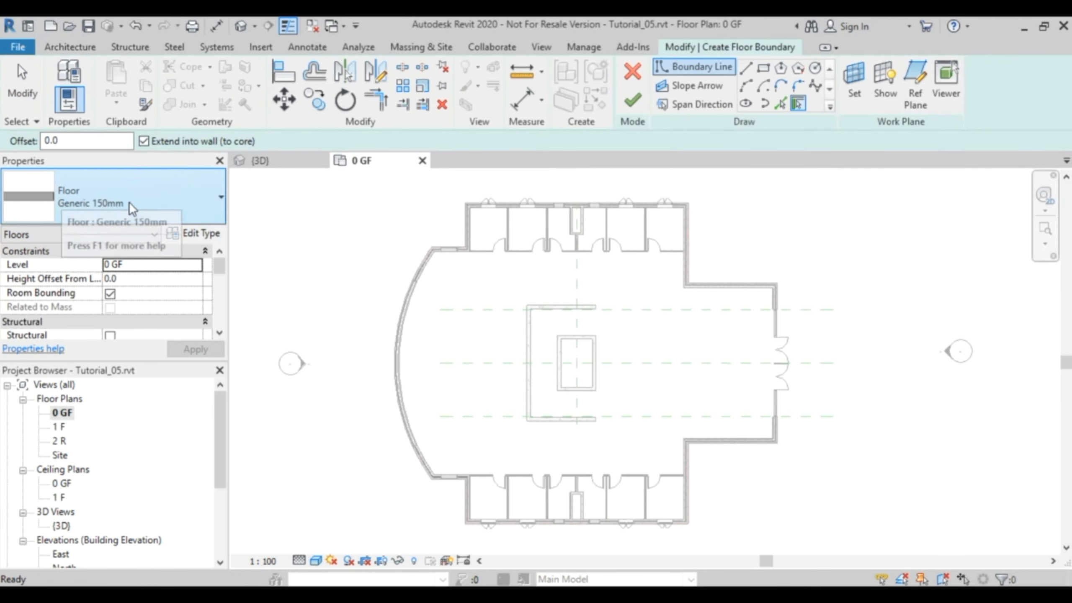
{"action": "left_click", "coordinate": [218, 195]}
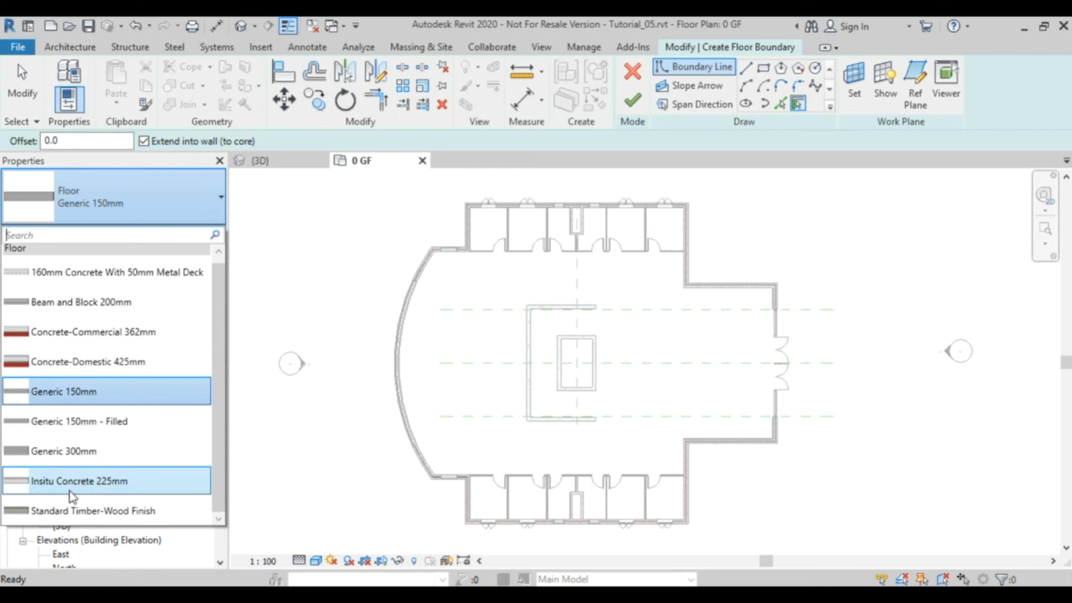
{"action": "mouse_move", "coordinate": [101, 482]}
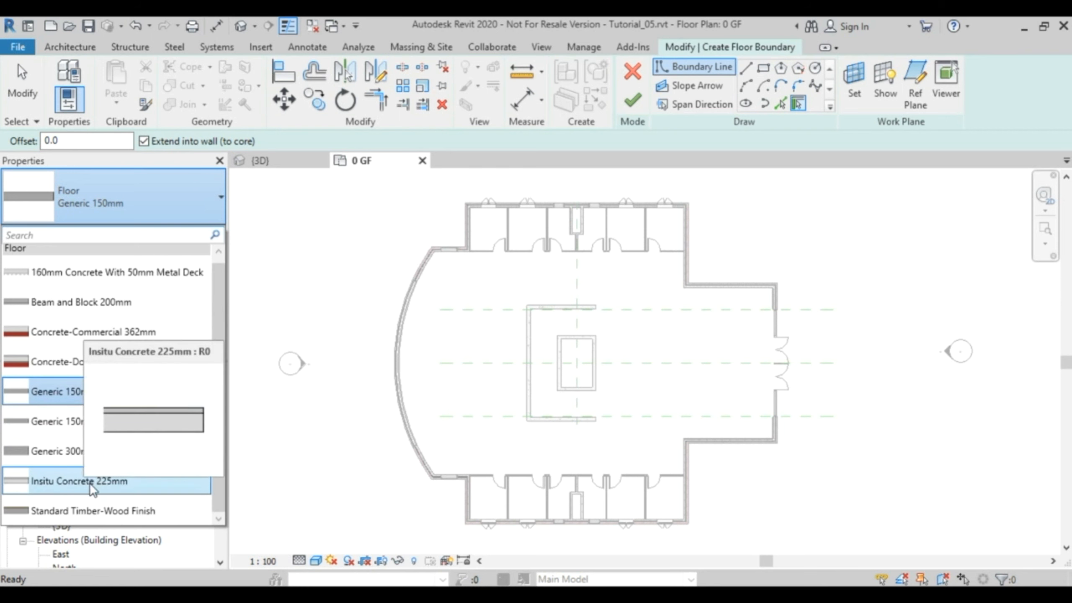
{"action": "left_click", "coordinate": [92, 479]}
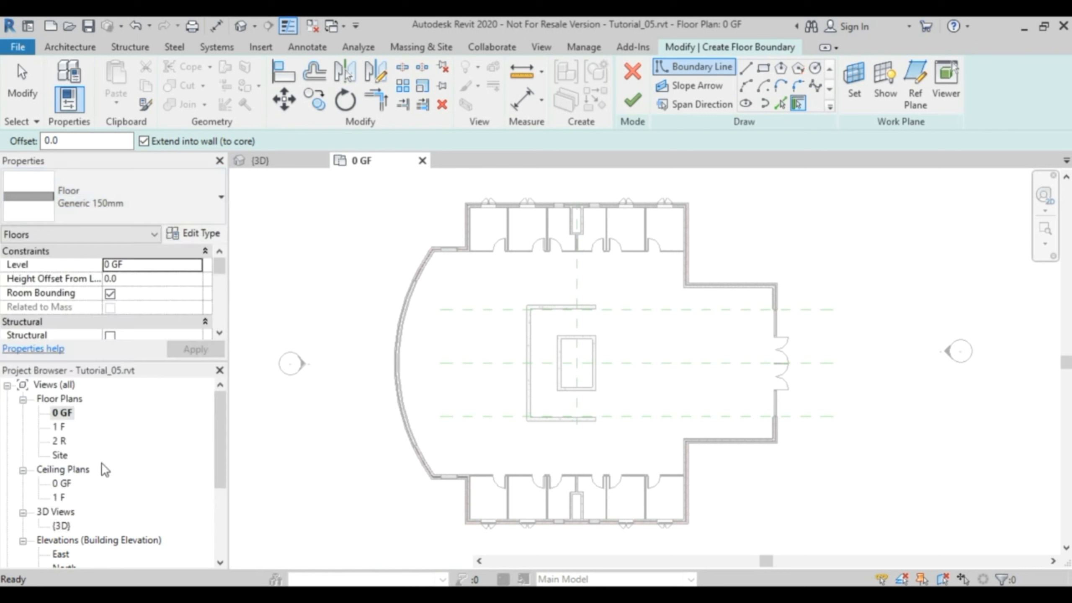
Duplicate the Insitu Concrete 225mm floor type under the name Insitu Concrete 200mm.
{"action": "left_click", "coordinate": [203, 235]}
{"action": "left_click", "coordinate": [405, 111]}
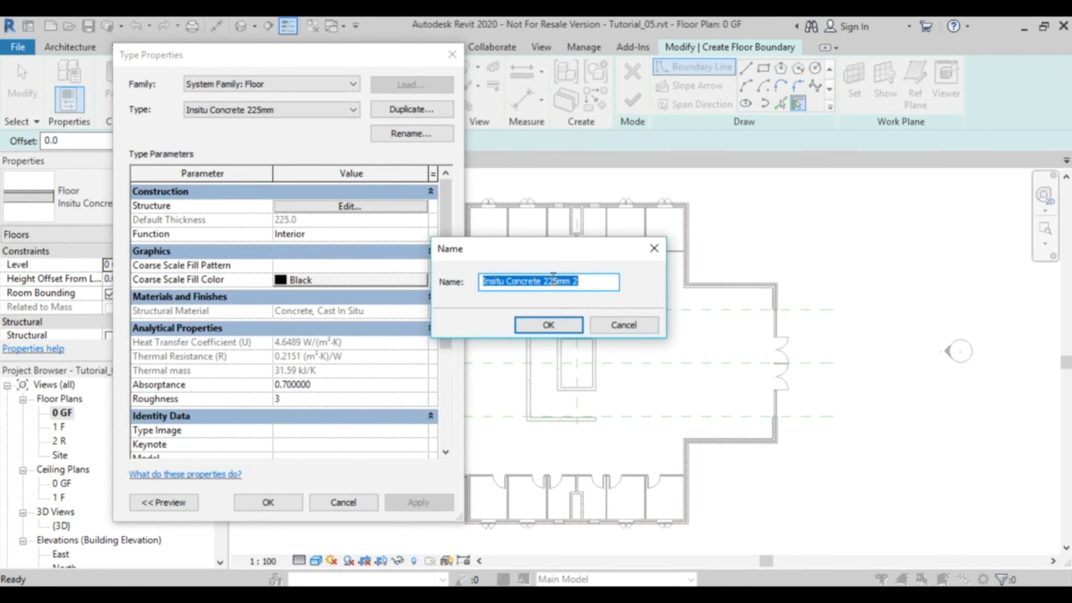
{"action": "left_click_drag", "start_coordinate": [548, 281], "coordinate": [558, 281]}
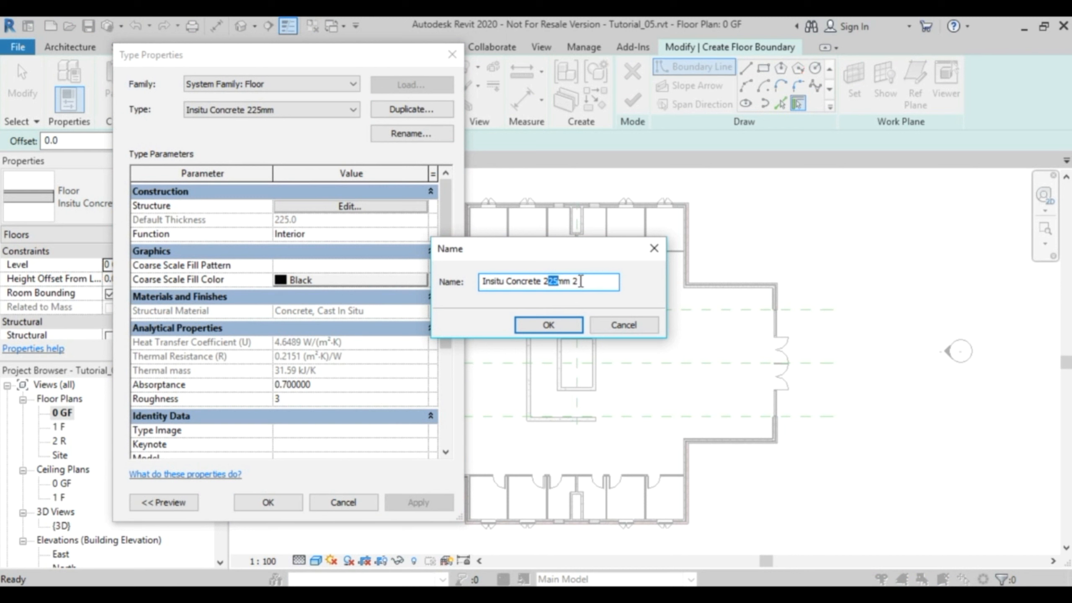
{"action": "type", "text": "00"}
{"action": "left_click", "coordinate": [593, 281]}
{"action": "key", "text": "BackSpace"}
{"action": "left_click", "coordinate": [553, 326]}
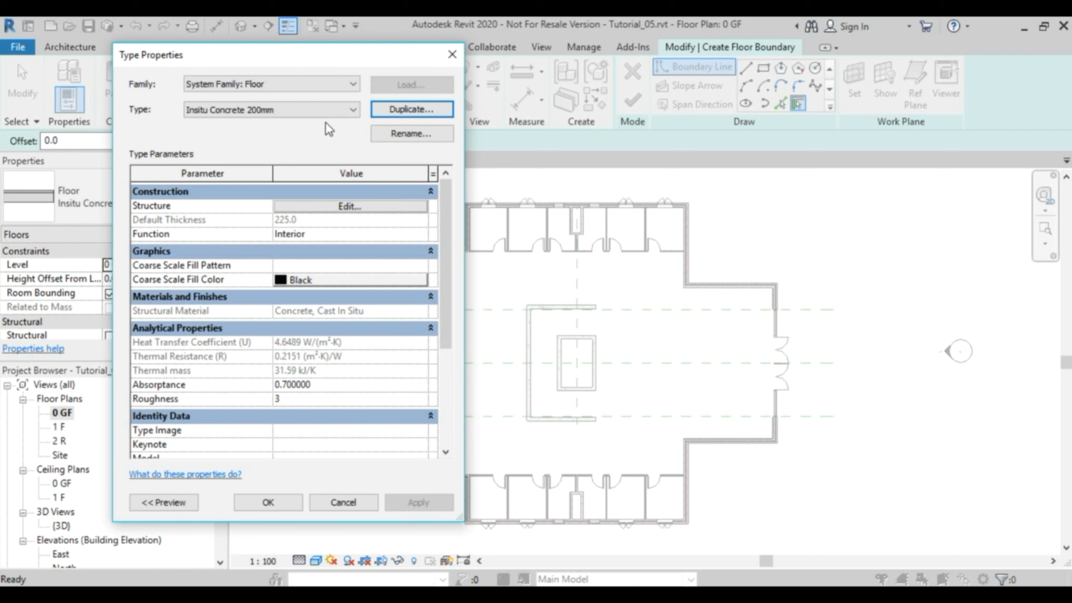
Set the Concrete, Cast In Situ layer of the new floor type to 150 mm thick, with the section preview shown.
{"action": "left_click", "coordinate": [362, 207]}
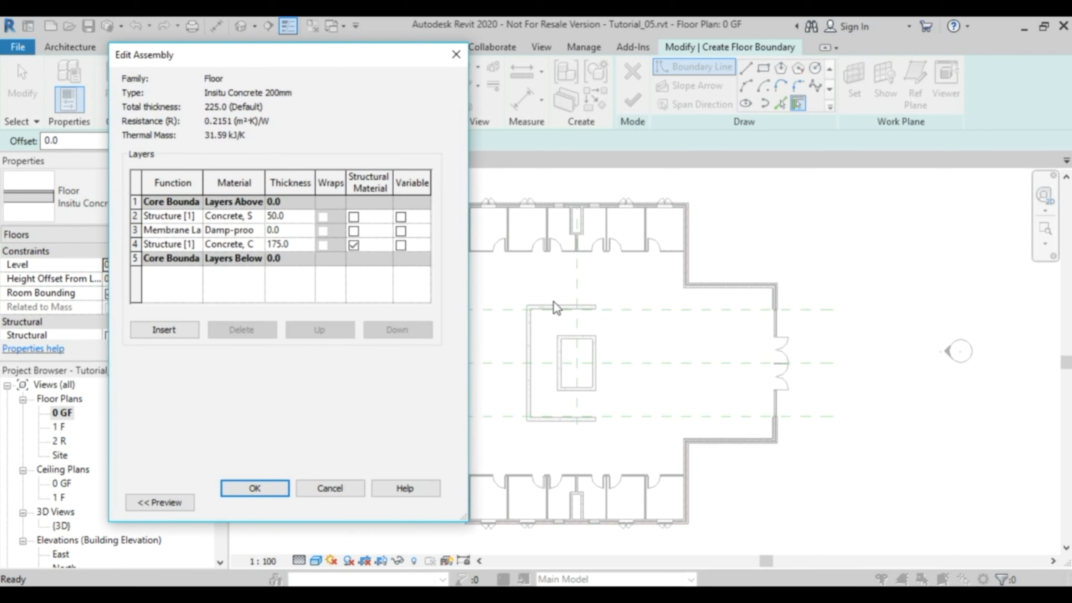
{"action": "left_click_drag", "start_coordinate": [273, 52], "coordinate": [678, 48]}
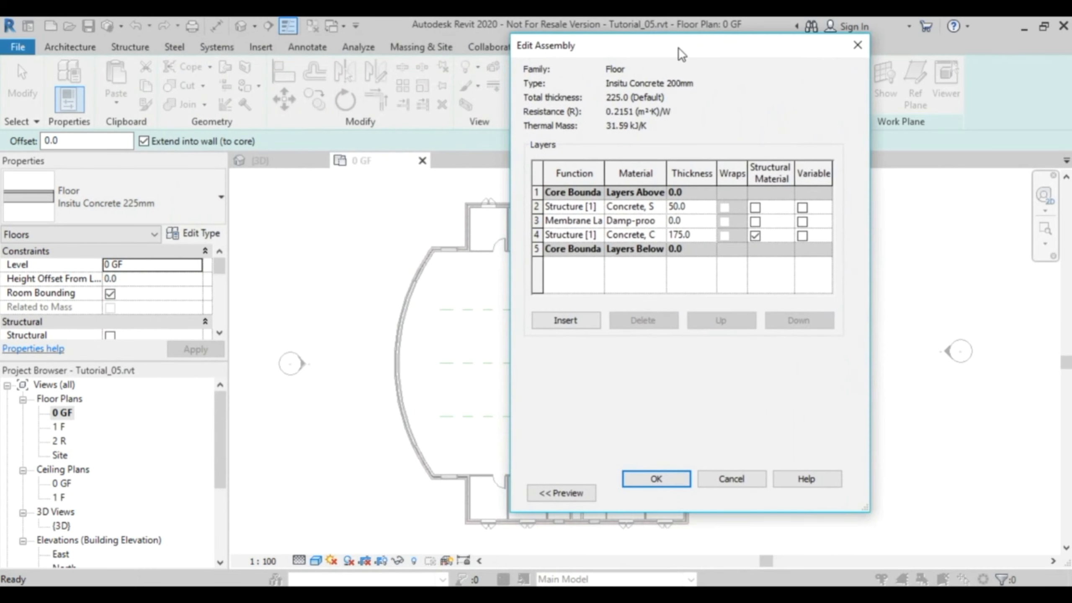
{"action": "left_click", "coordinate": [568, 494]}
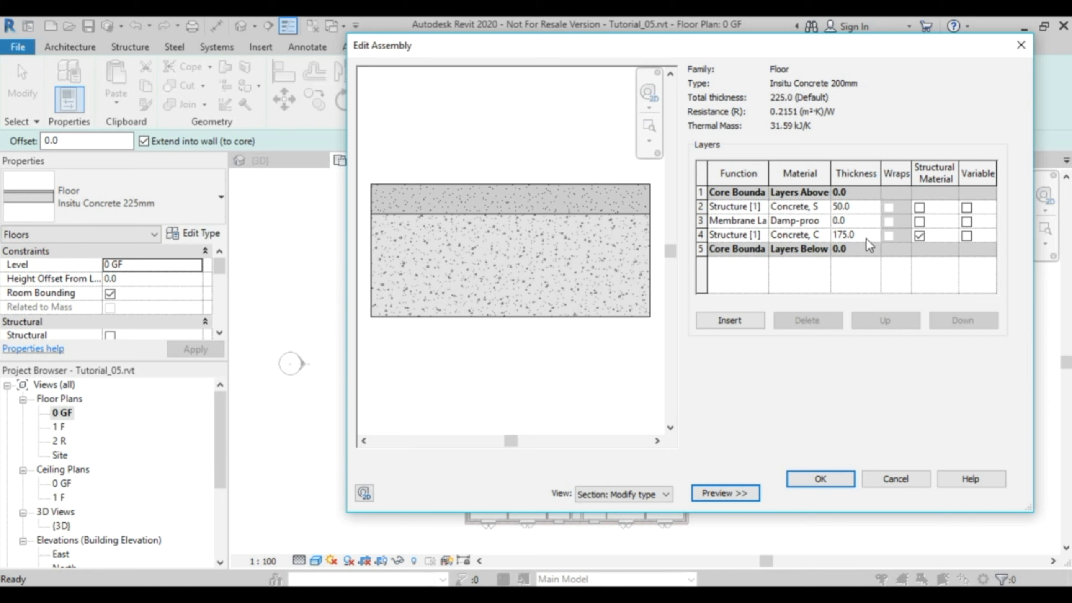
{"action": "left_click_drag", "start_coordinate": [830, 173], "coordinate": [872, 173]}
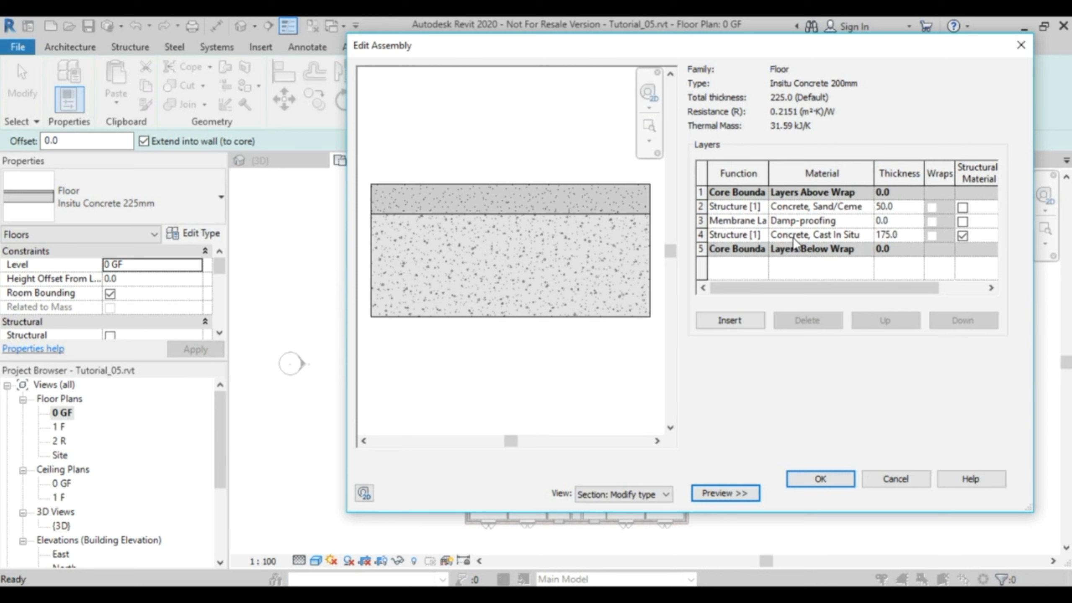
{"action": "left_click", "coordinate": [903, 236]}
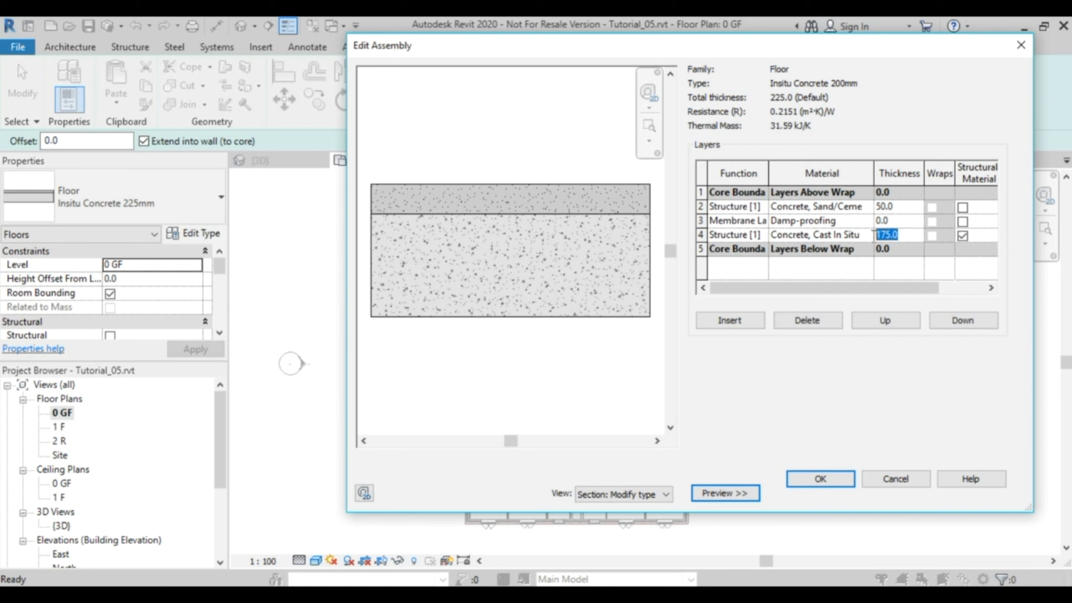
{"action": "type", "text": "150"}
{"action": "key", "text": "Return"}
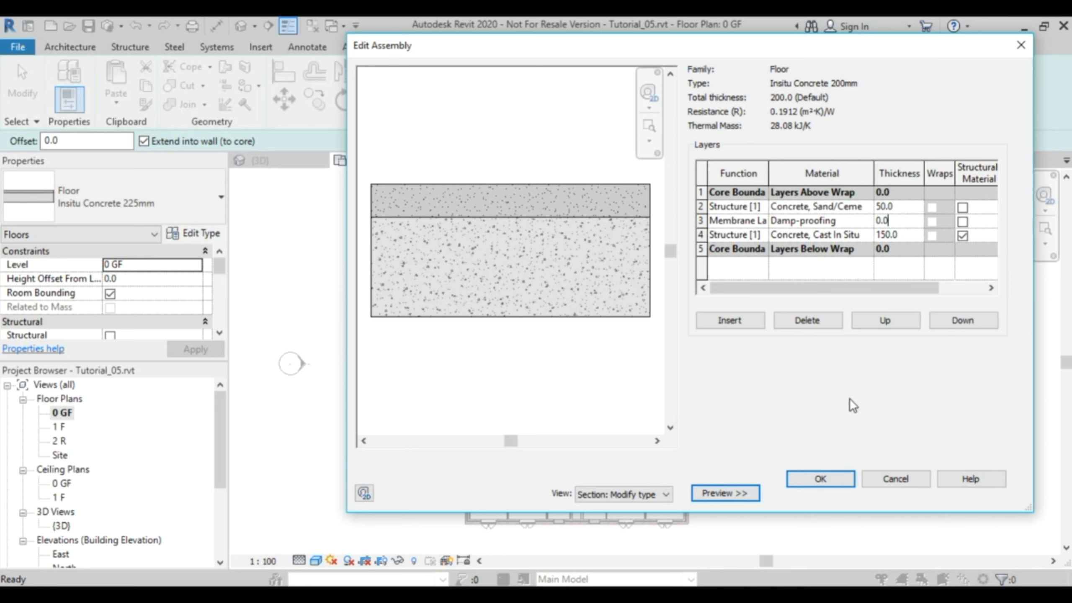
{"action": "left_click", "coordinate": [820, 479]}
{"action": "left_click", "coordinate": [731, 494]}
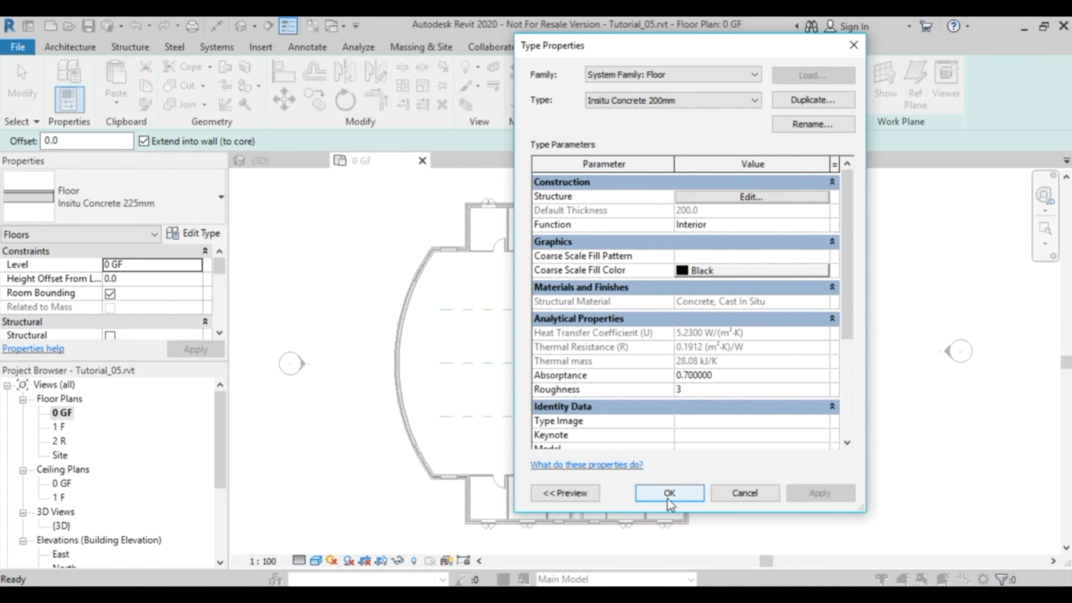
{"action": "left_click", "coordinate": [678, 495]}
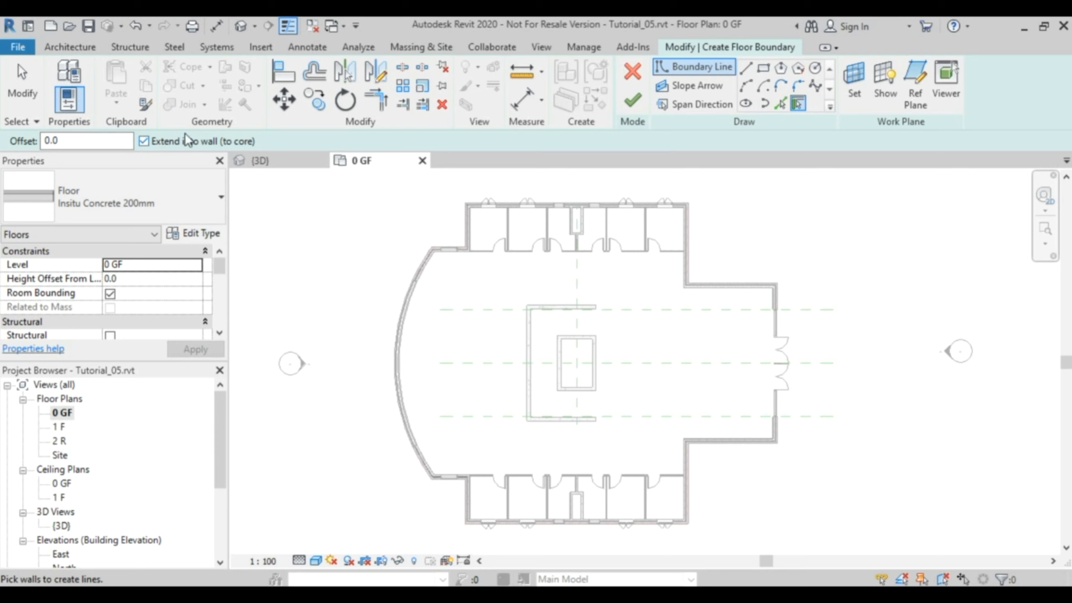
Turn off extending into the wall core and create floor boundary lines along the outer face of the entire exterior wall chain.
{"action": "left_click", "coordinate": [140, 142]}
{"action": "scroll", "coordinate": [626, 211], "scroll_direction": "up", "scroll_amount": 5}
{"action": "mouse_move", "coordinate": [642, 224]}
{"action": "middle_mouse_down"}
{"action": "mouse_move", "coordinate": [645, 322]}
{"action": "mouse_move", "coordinate": [561, 340]}
{"action": "middle_mouse_up"}
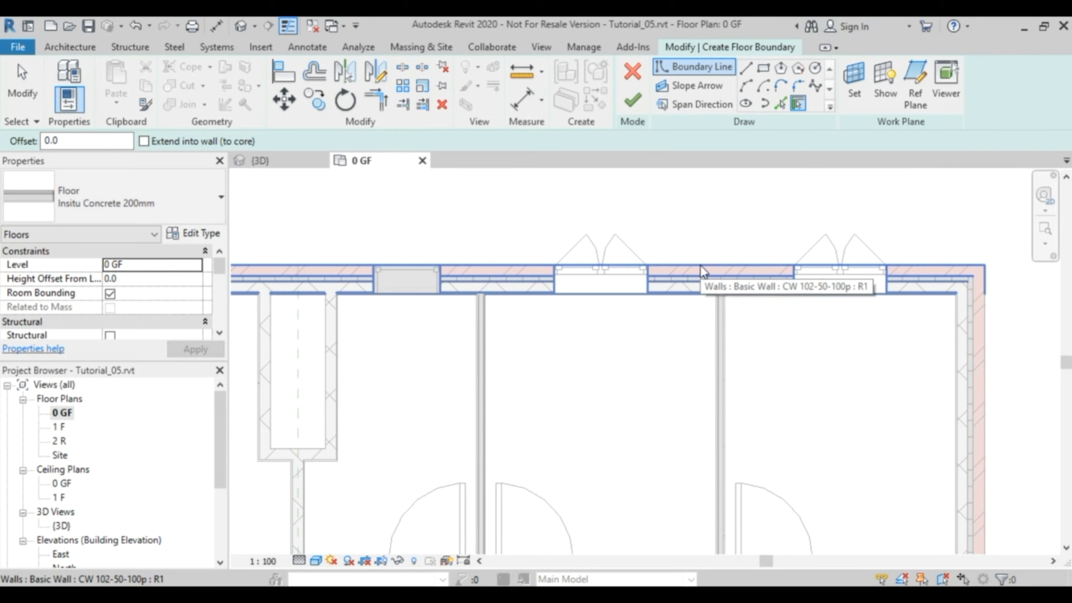
{"action": "scroll", "coordinate": [700, 265], "scroll_direction": "down", "scroll_amount": 6}
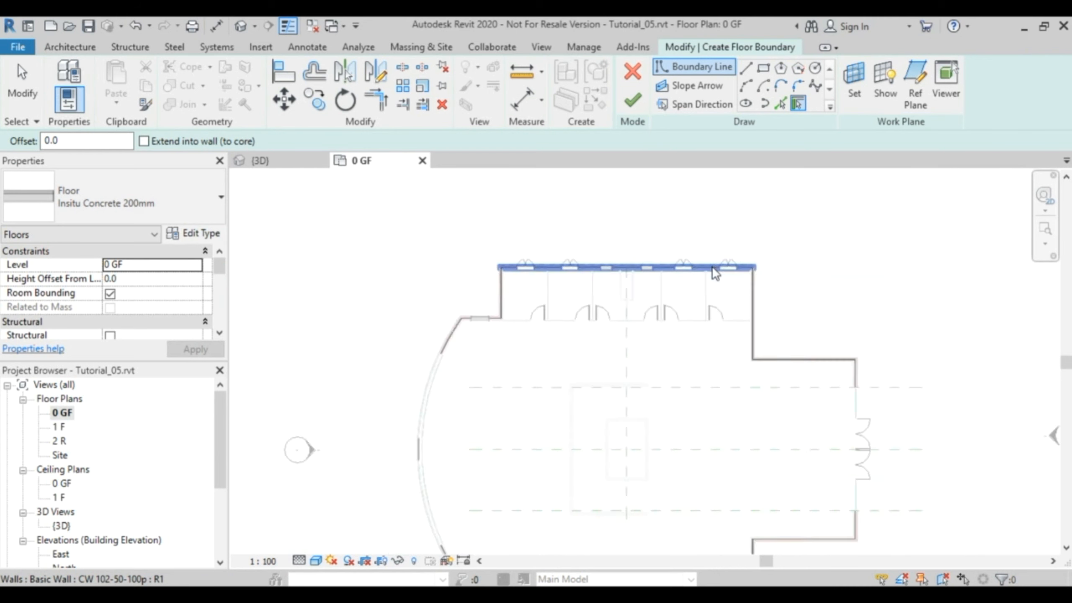
{"action": "middle_click_drag", "start_coordinate": [719, 283], "coordinate": [660, 261]}
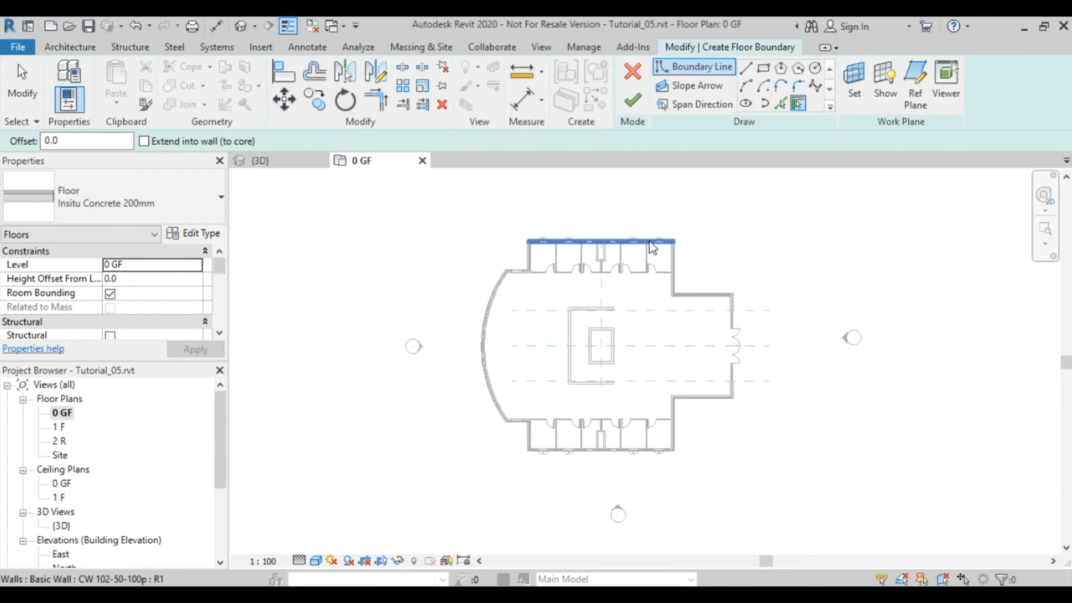
{"action": "key", "text": "Tab"}
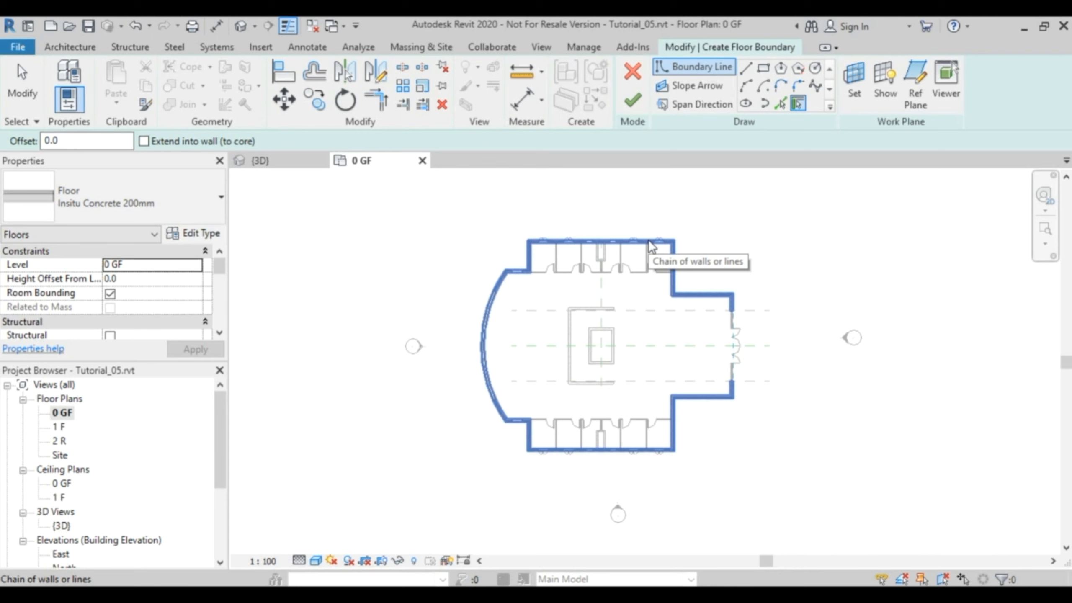
{"action": "scroll", "coordinate": [648, 240], "scroll_direction": "up", "scroll_amount": 5}
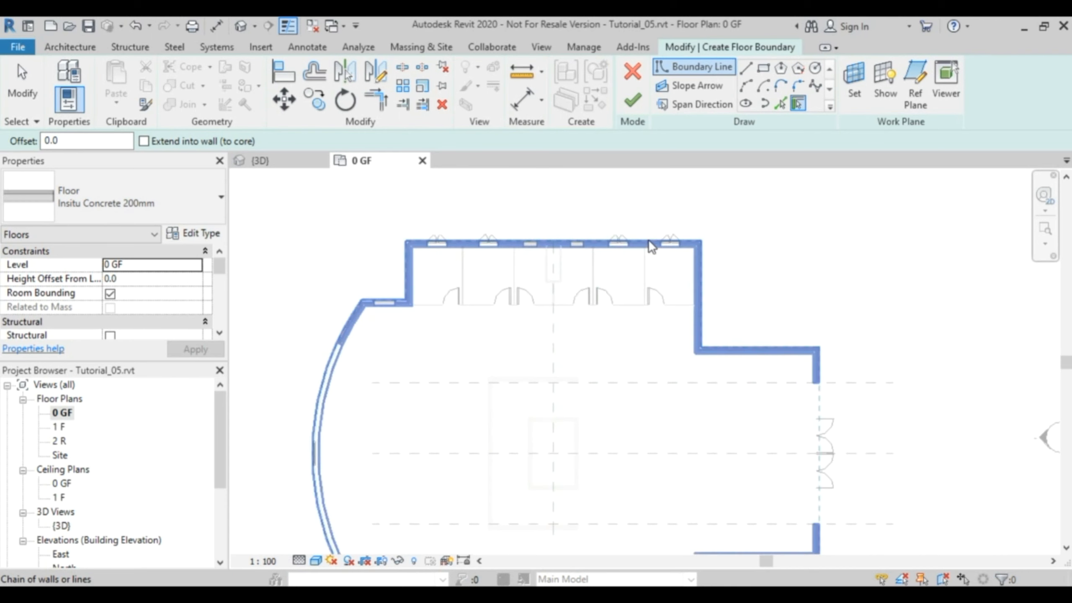
{"action": "scroll", "coordinate": [649, 240], "scroll_direction": "up", "scroll_amount": 1}
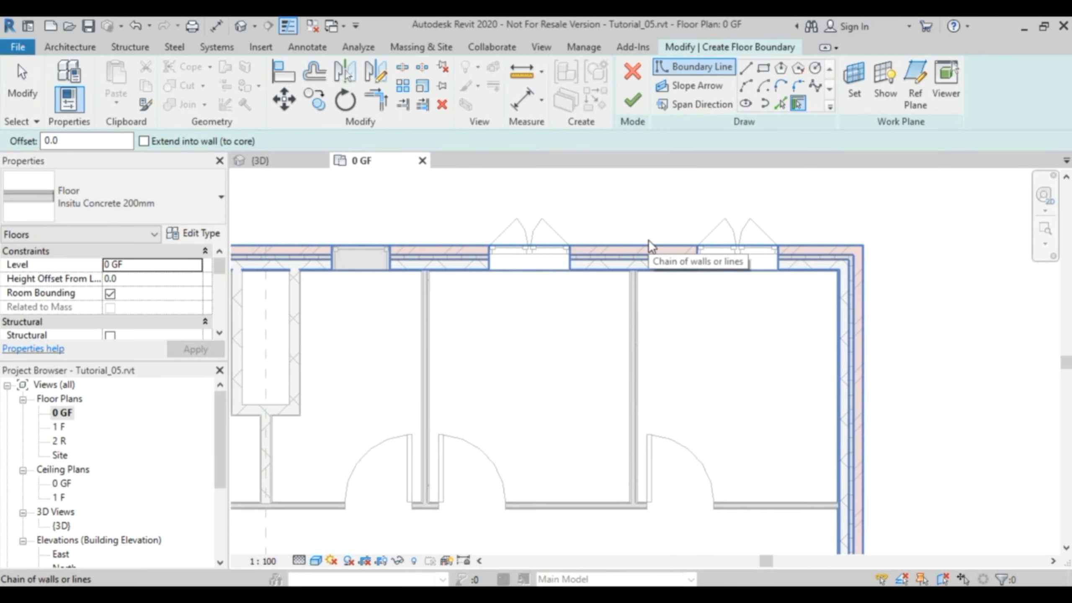
{"action": "left_click", "coordinate": [650, 244]}
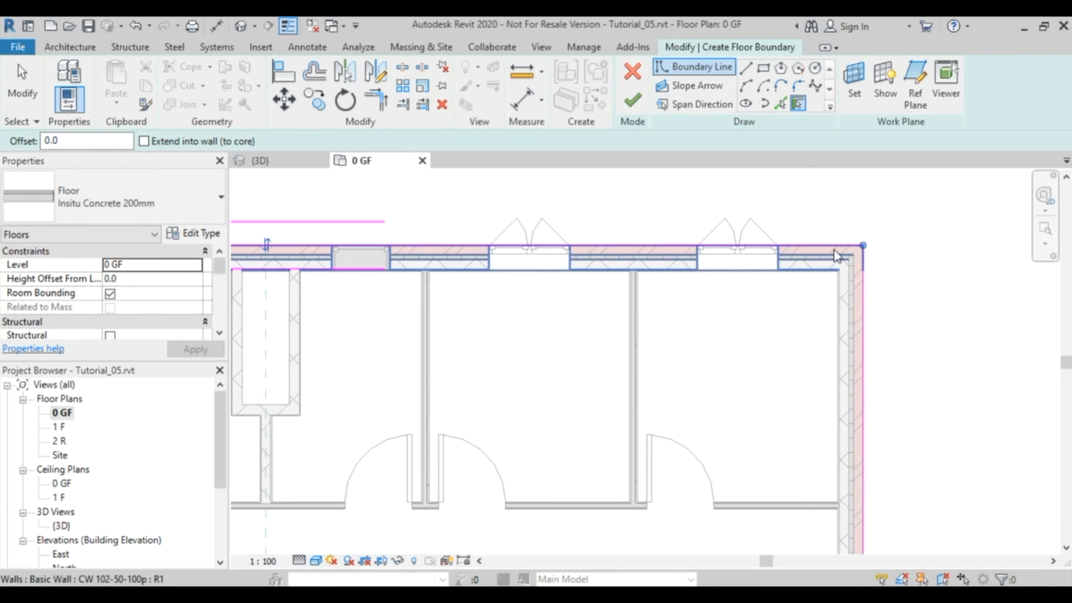
Check the boundary loop around the building and finish the sketch to create the ground floor slab.
{"action": "scroll", "coordinate": [886, 273], "scroll_direction": "down", "scroll_amount": 4}
{"action": "middle_click_drag", "start_coordinate": [898, 346], "coordinate": [808, 222]}
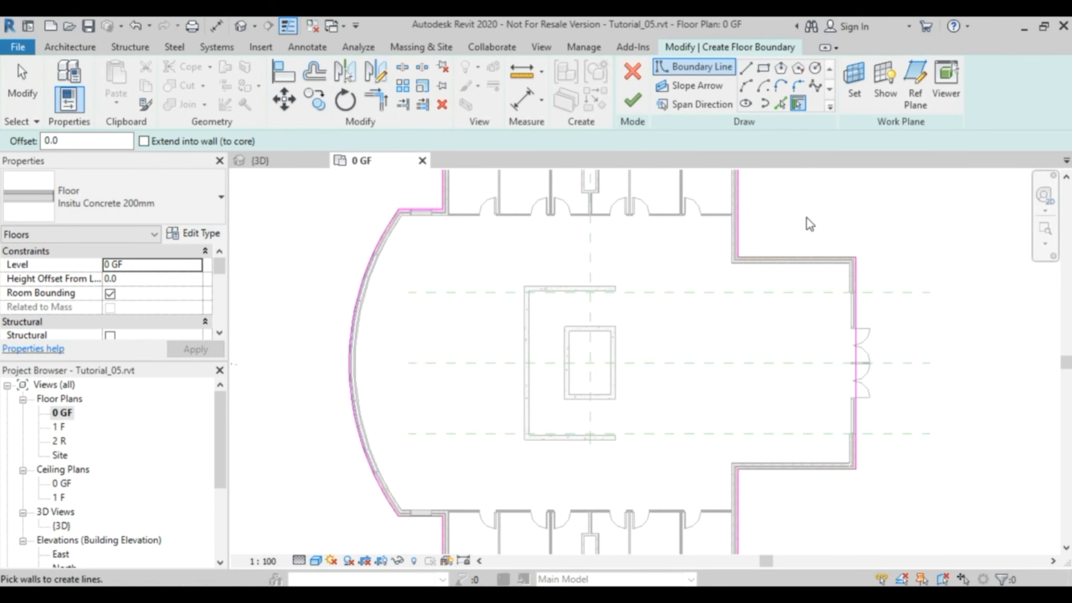
{"action": "middle_click_drag", "start_coordinate": [901, 341], "coordinate": [891, 369]}
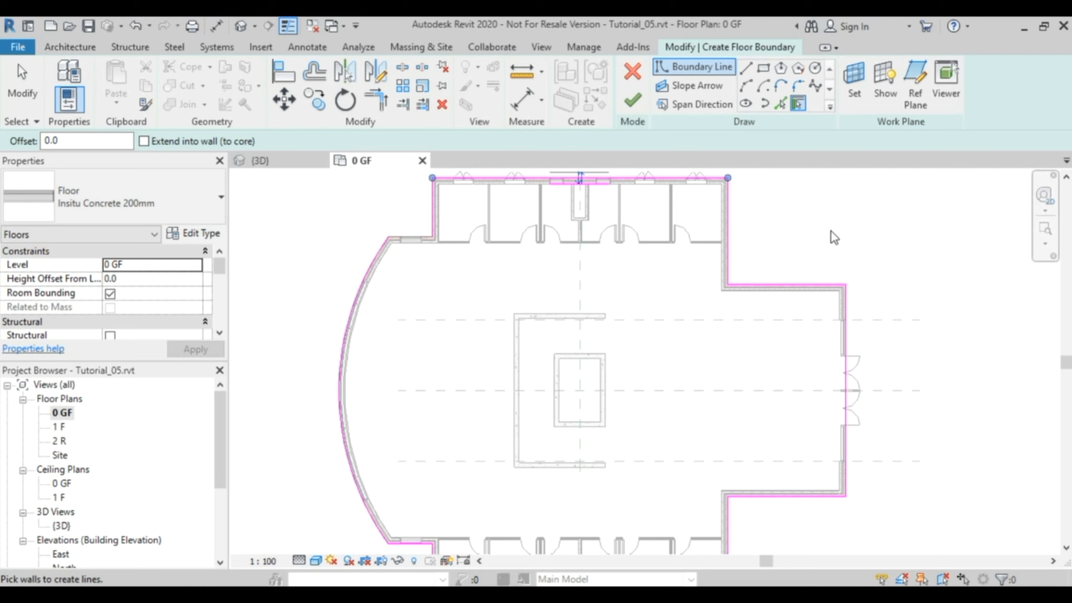
{"action": "scroll", "coordinate": [828, 234], "scroll_direction": "down", "scroll_amount": 3}
{"action": "middle_click_drag", "start_coordinate": [813, 304], "coordinate": [767, 332]}
{"action": "scroll", "coordinate": [745, 407], "scroll_direction": "up", "scroll_amount": 4}
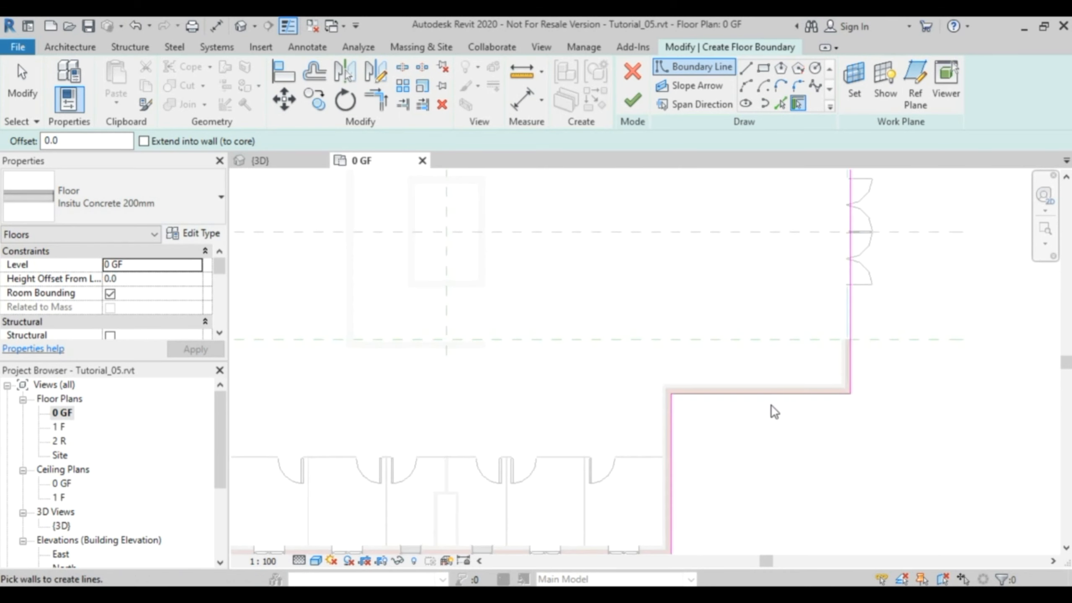
{"action": "scroll", "coordinate": [772, 406], "scroll_direction": "up", "scroll_amount": 4}
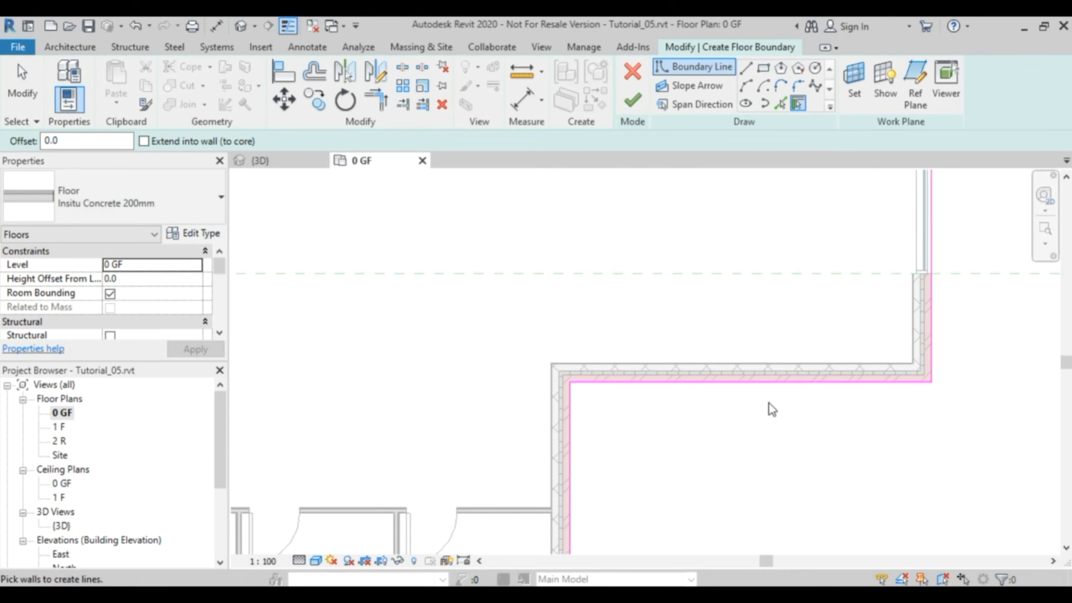
{"action": "scroll", "coordinate": [770, 402], "scroll_direction": "down", "scroll_amount": 3}
{"action": "middle_click_drag", "start_coordinate": [737, 330], "coordinate": [747, 383]}
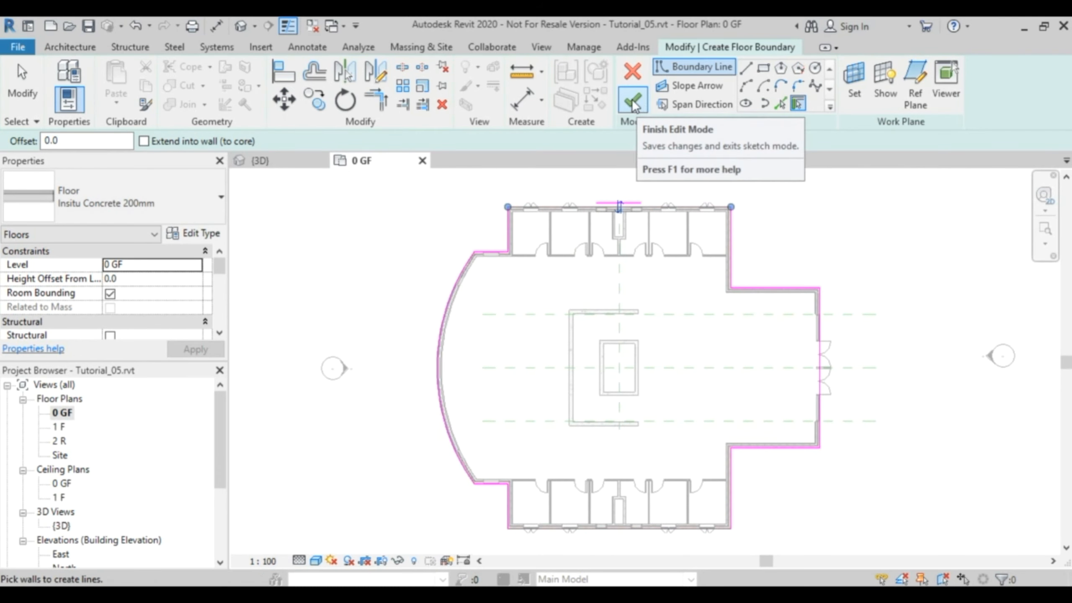
{"action": "left_click", "coordinate": [633, 104]}
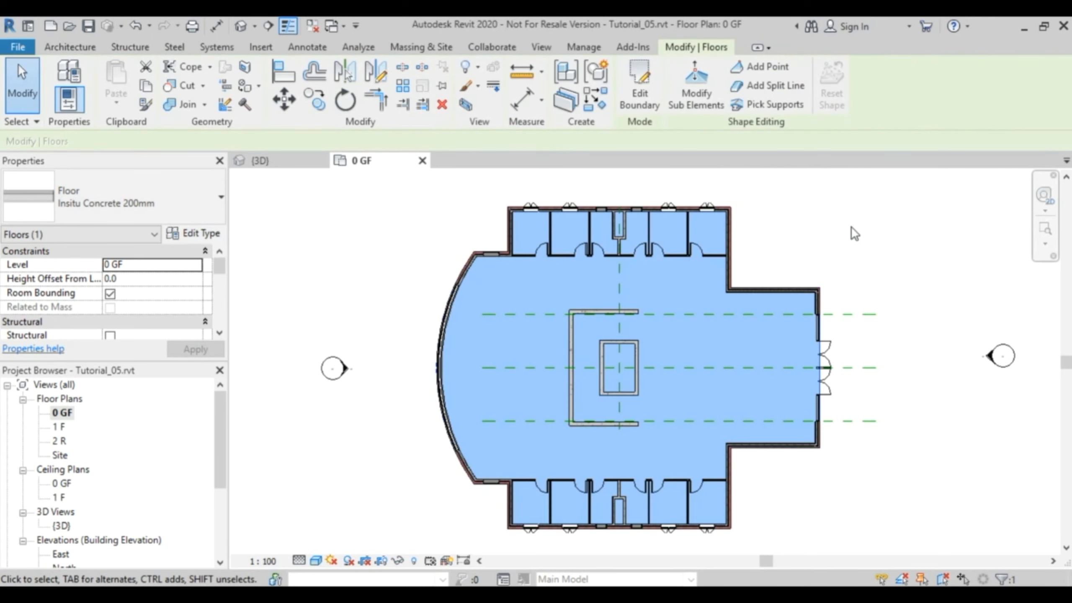
Deselect the ground floor slab and view the building in the 3D view.
{"action": "left_click", "coordinate": [837, 228]}
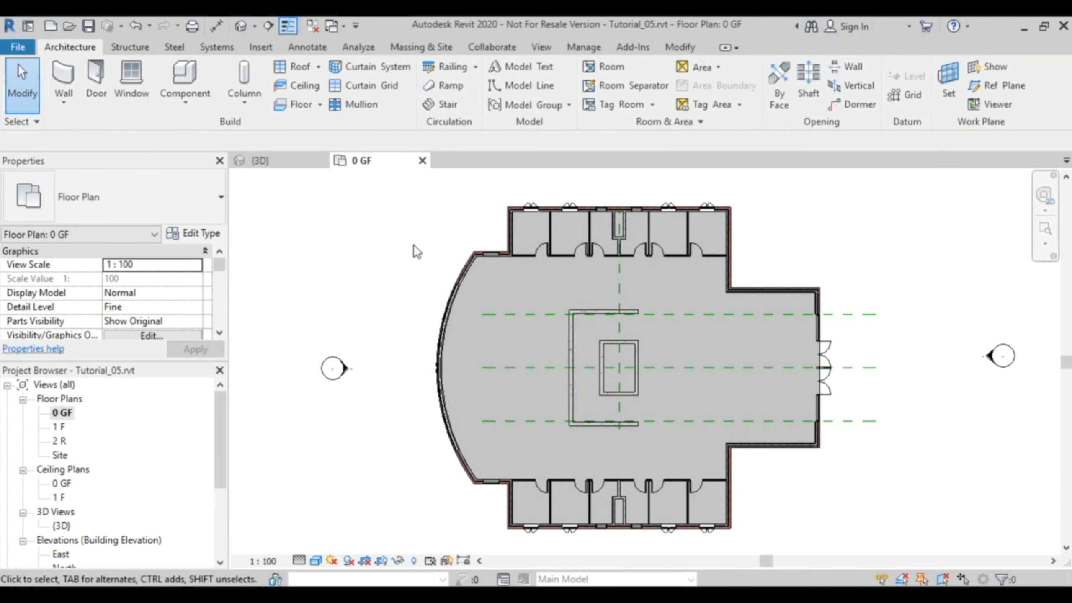
{"action": "left_click", "coordinate": [283, 159]}
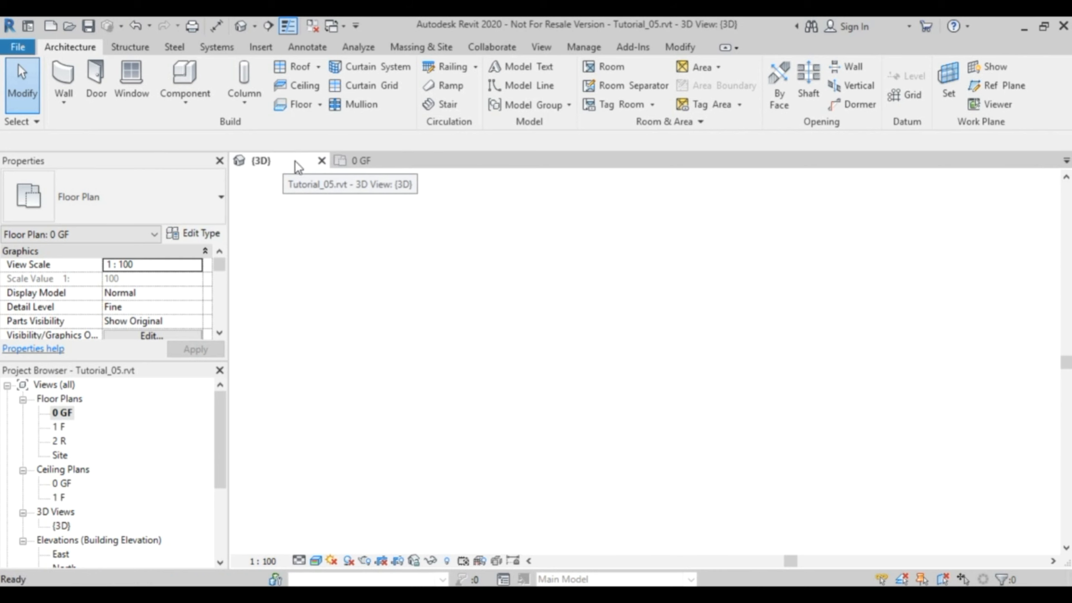
{"action": "mouse_move", "coordinate": [742, 495]}
{"action": "middle_mouse_down", "text": "shift"}
{"action": "mouse_move", "coordinate": [721, 230]}
{"action": "mouse_move", "coordinate": [728, 178]}
{"action": "mouse_move", "coordinate": [760, 178]}
{"action": "mouse_move", "coordinate": [868, 230]}
{"action": "mouse_move", "coordinate": [885, 391]}
{"action": "mouse_move", "coordinate": [749, 479]}
{"action": "mouse_move", "coordinate": [686, 496]}
{"action": "mouse_move", "coordinate": [757, 508]}
{"action": "middle_mouse_up", "text": "shift"}
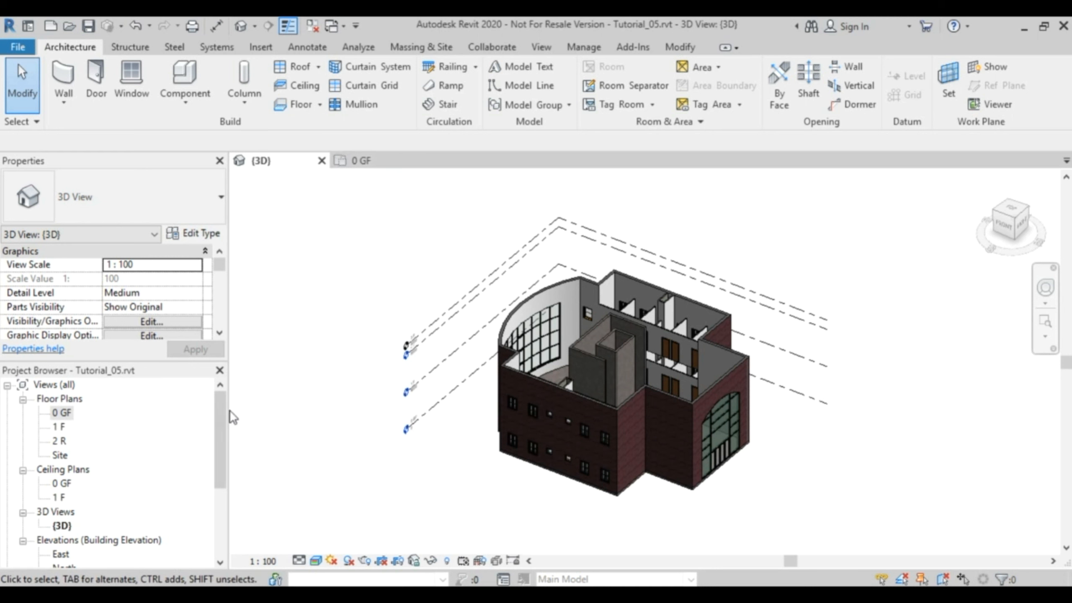
Open the South elevation and examine the ground floor slab's position at level 0 GF.
{"action": "left_click_drag", "start_coordinate": [219, 413], "coordinate": [220, 469]}
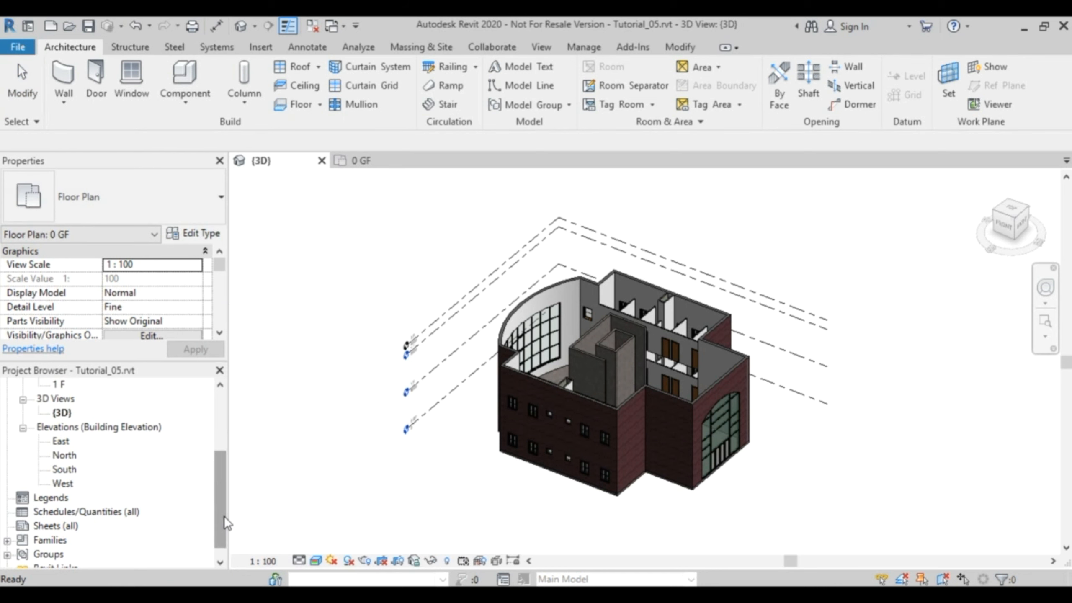
{"action": "double_click", "coordinate": [64, 469]}
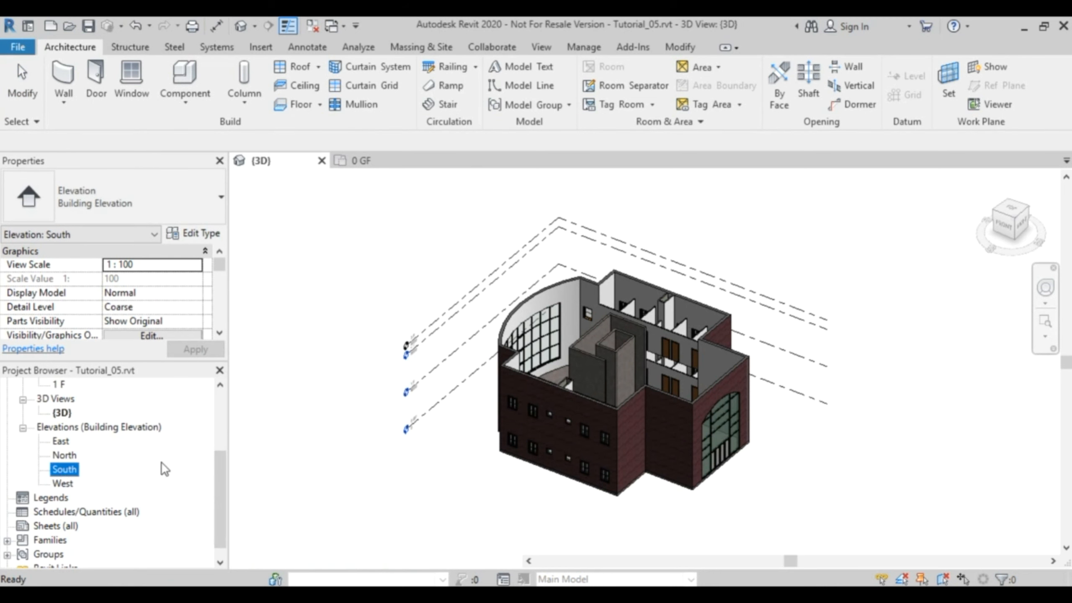
{"action": "mouse_move", "coordinate": [916, 521]}
{"action": "middle_mouse_down"}
{"action": "mouse_move", "coordinate": [870, 417]}
{"action": "mouse_move", "coordinate": [550, 450]}
{"action": "middle_mouse_up"}
{"action": "scroll", "coordinate": [485, 426], "scroll_direction": "up", "scroll_amount": 3}
{"action": "scroll", "coordinate": [770, 432], "scroll_direction": "up", "scroll_amount": 1}
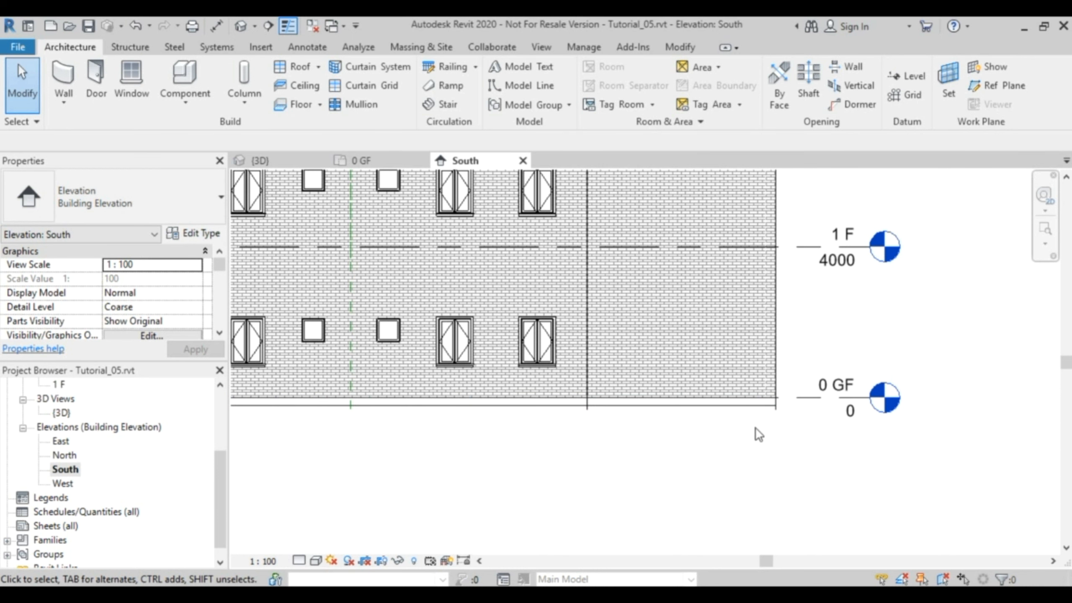
{"action": "scroll", "coordinate": [755, 430], "scroll_direction": "down", "scroll_amount": 3}
{"action": "middle_click_drag", "start_coordinate": [759, 424], "coordinate": [842, 486]}
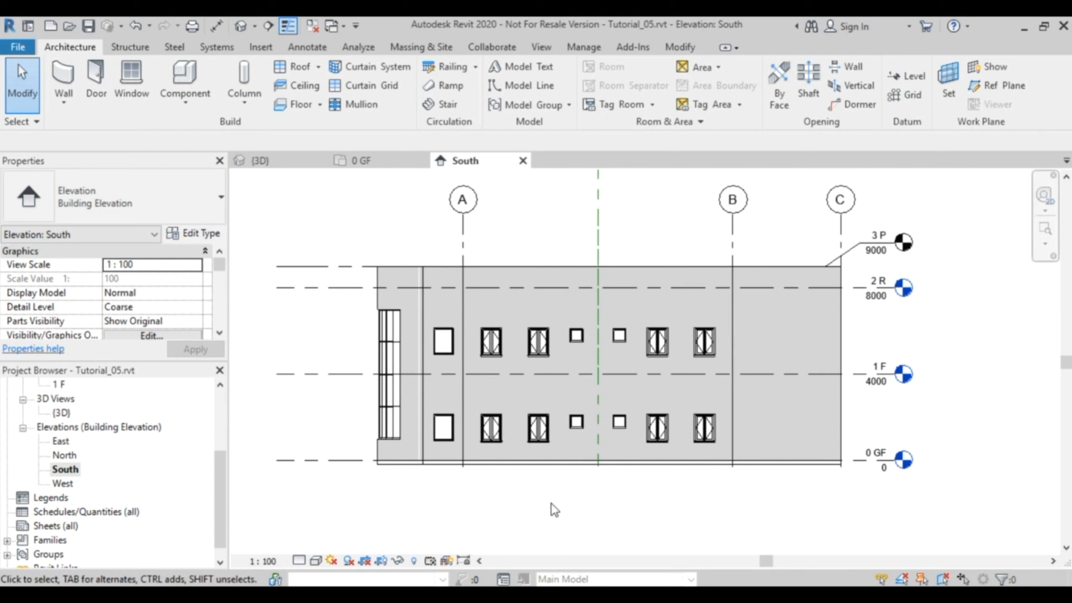
Open the 1 F floor plan and hide the whole Grids category in that view.
{"action": "left_click", "coordinate": [277, 160]}
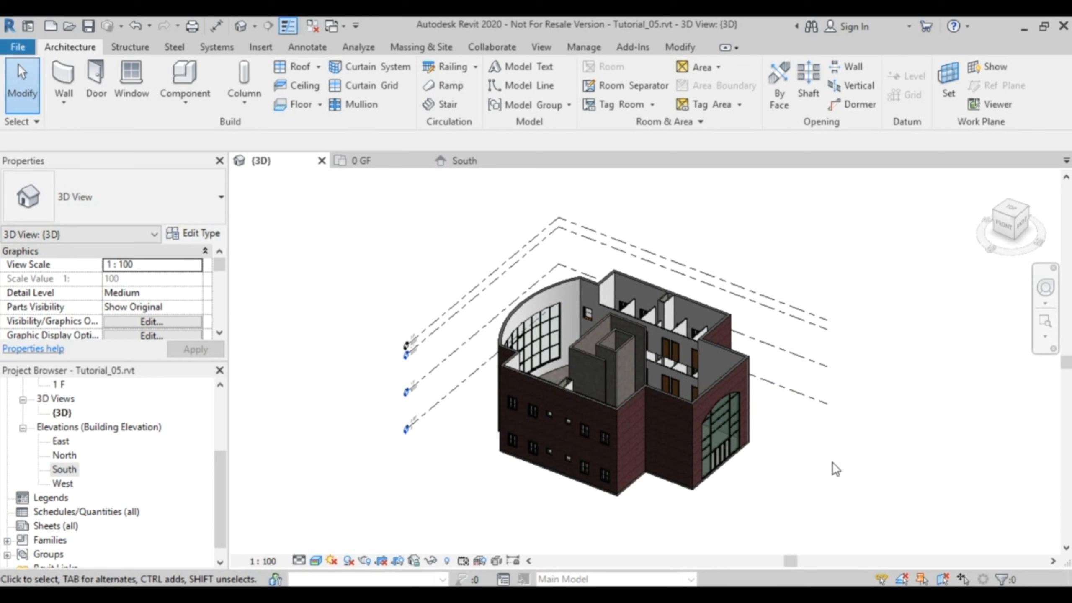
{"action": "left_click_drag", "start_coordinate": [223, 482], "coordinate": [223, 425]}
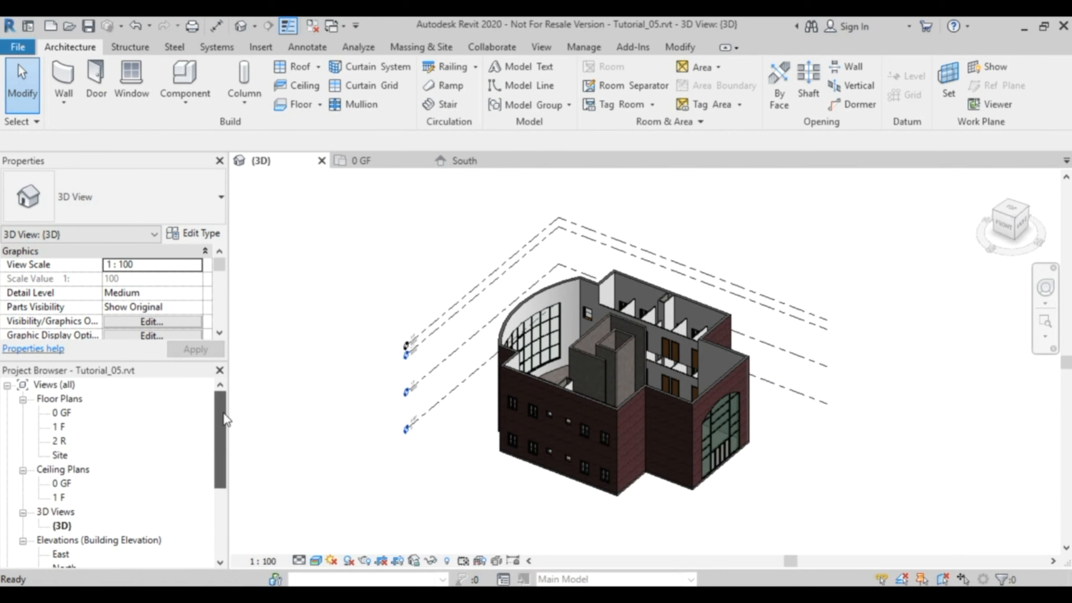
{"action": "left_click", "coordinate": [66, 429]}
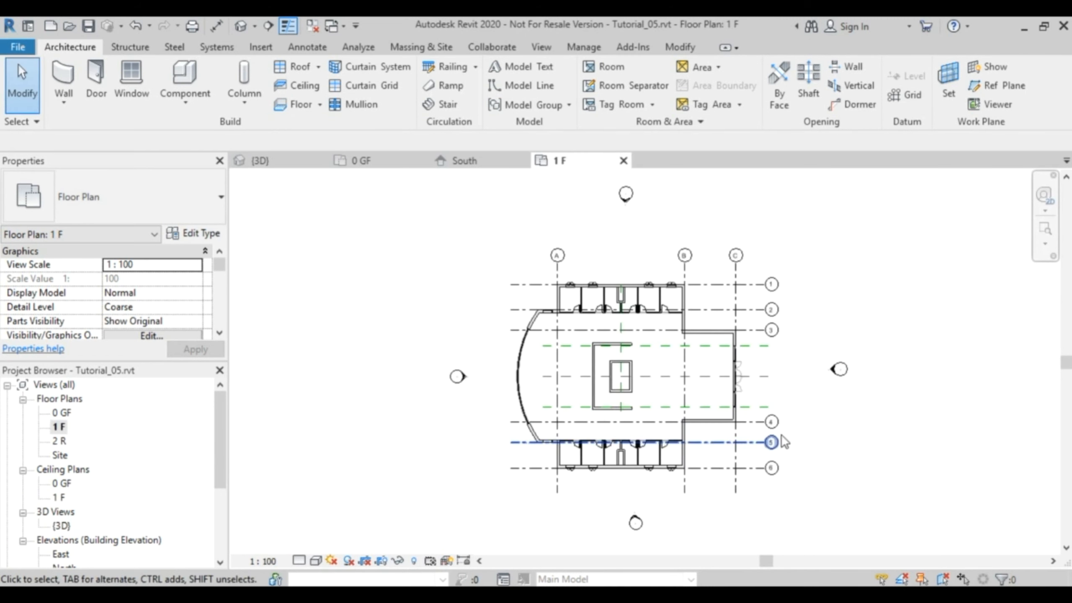
{"action": "middle_click_drag", "start_coordinate": [814, 399], "coordinate": [749, 399]}
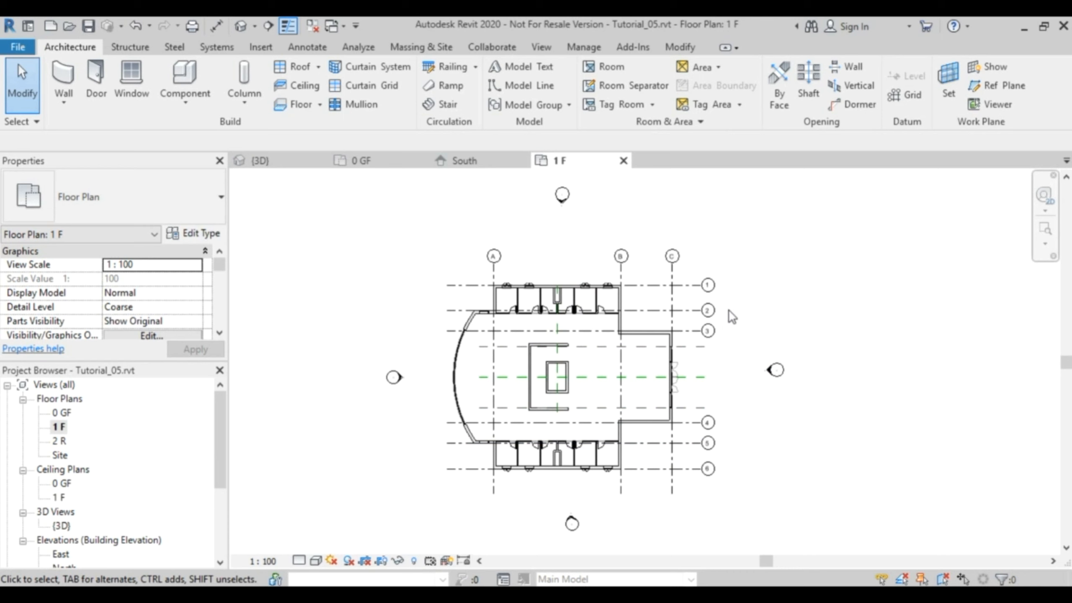
{"action": "left_click_drag", "start_coordinate": [681, 317], "coordinate": [652, 311]}
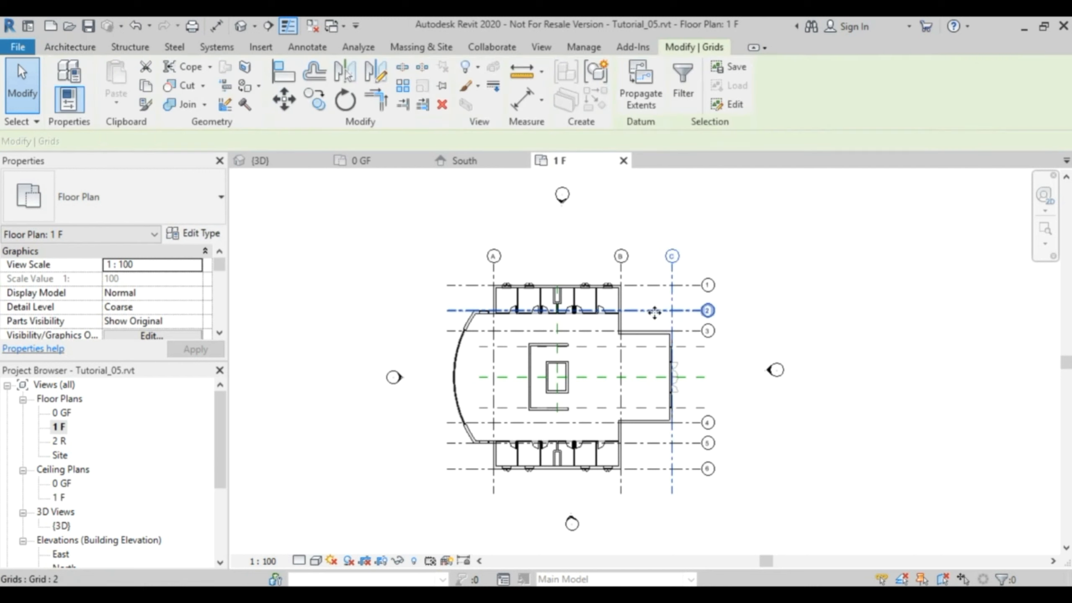
{"action": "right_click", "coordinate": [653, 312]}
{"action": "mouse_move", "coordinate": [749, 315]}
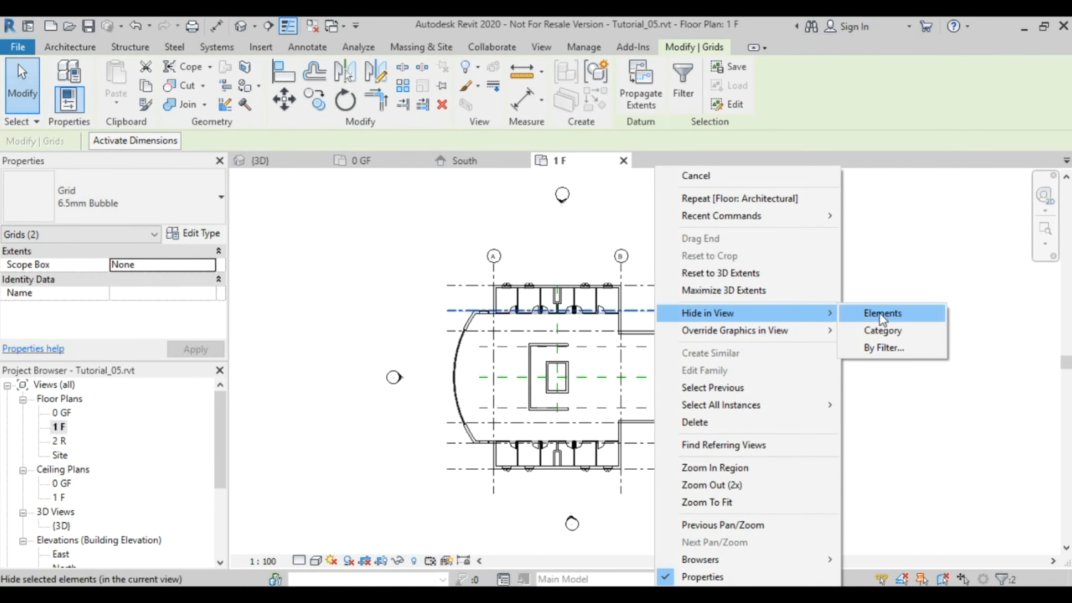
{"action": "left_click", "coordinate": [854, 315]}
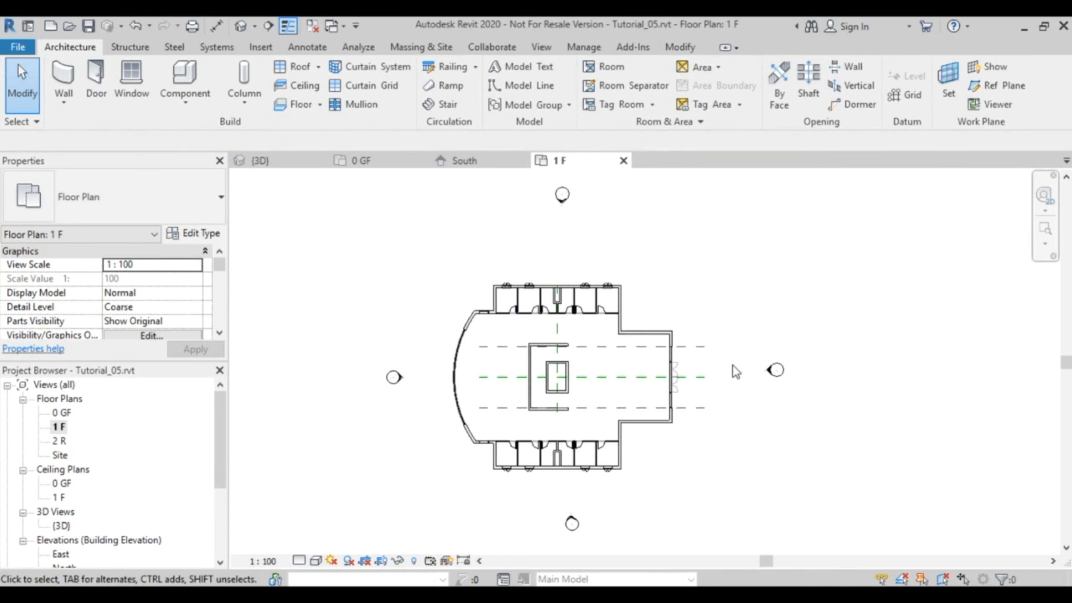
Hide the Reference Planes category in the 1 F floor plan.
{"action": "left_click", "coordinate": [693, 352]}
{"action": "right_click", "coordinate": [693, 351]}
{"action": "mouse_move", "coordinate": [784, 313]}
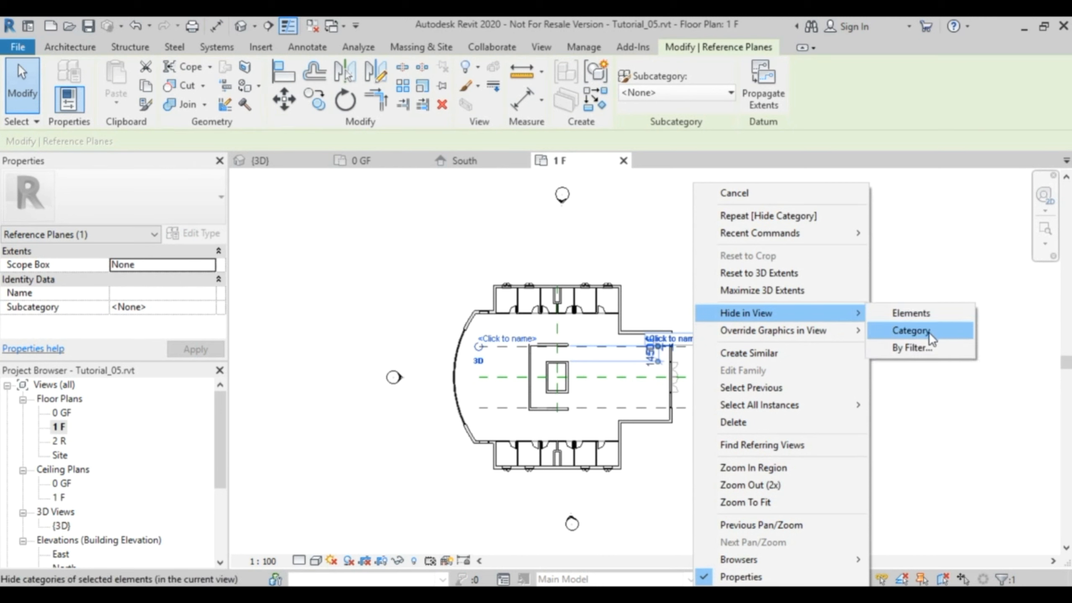
{"action": "left_click", "coordinate": [910, 331]}
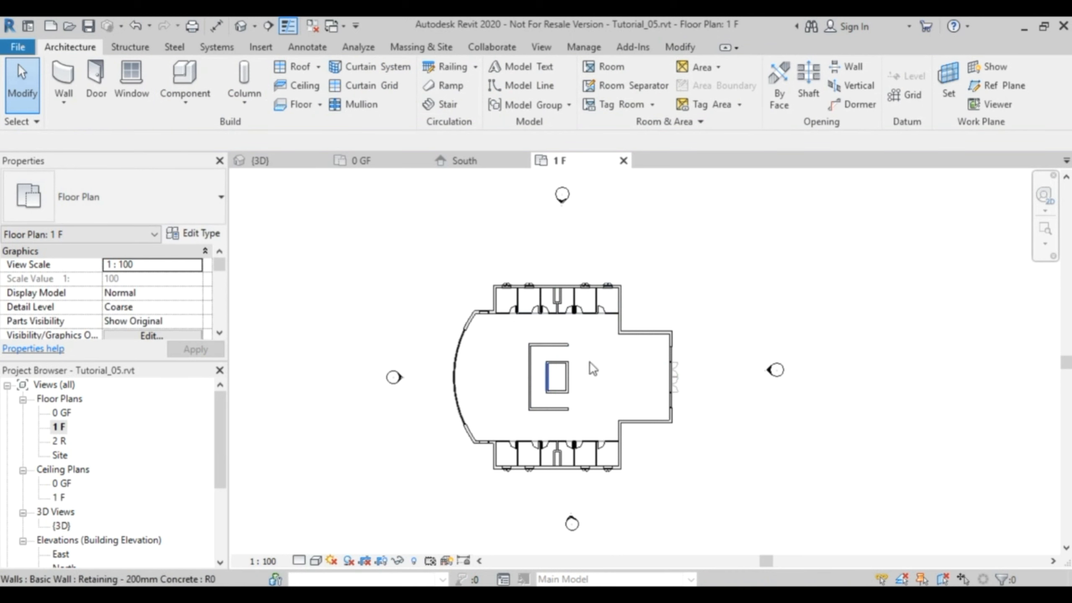
Examine the central core and interior from another angle in the 3D view, comparing them with the 1 F floor plan.
{"action": "left_click", "coordinate": [285, 160]}
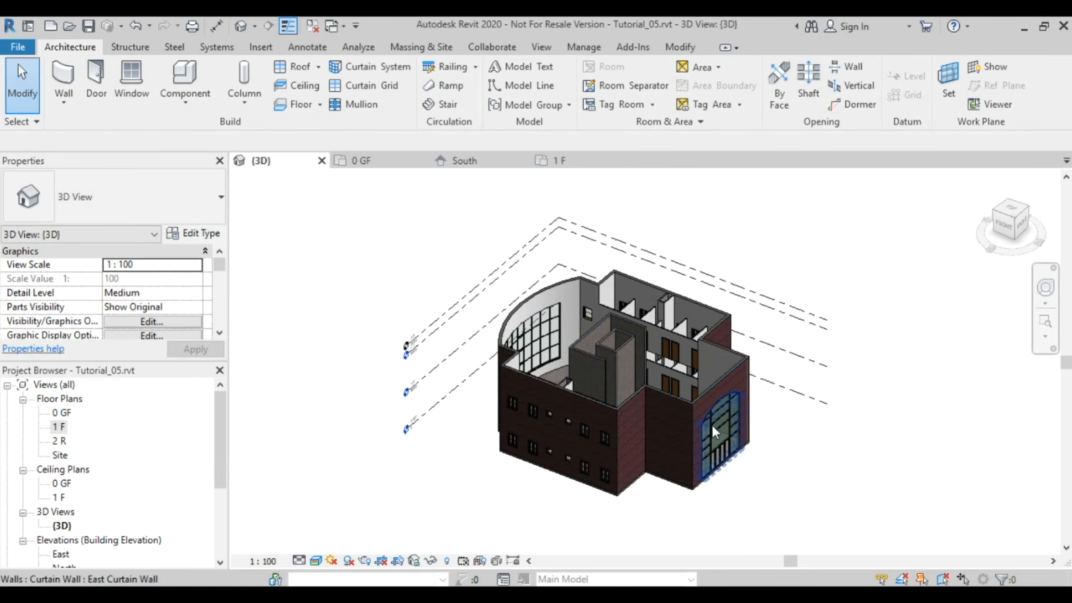
{"action": "middle_click_drag", "start_coordinate": [709, 422], "coordinate": [735, 359], "text": "shift"}
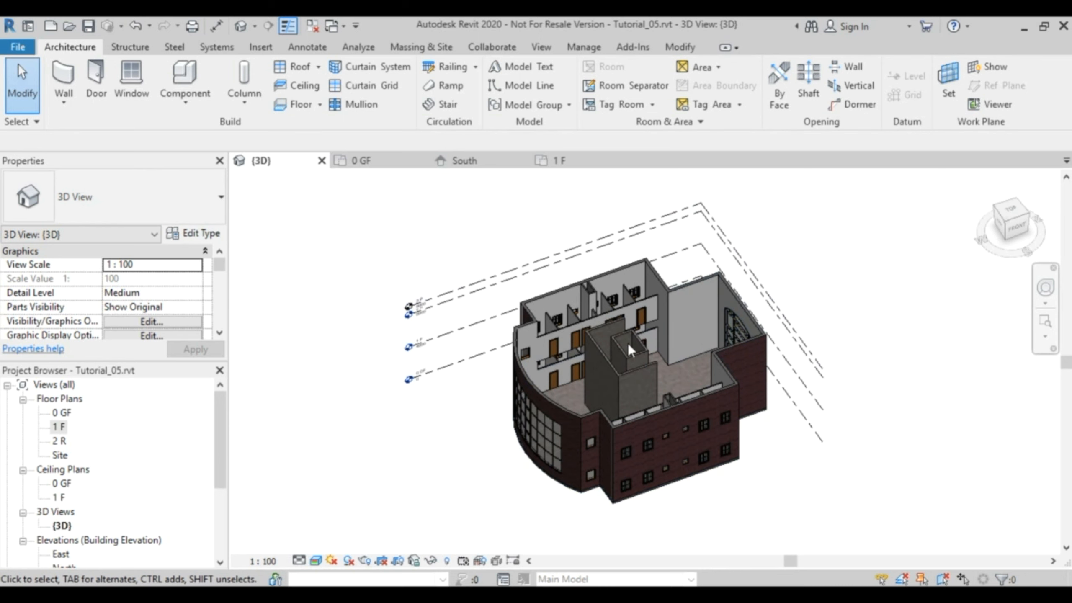
{"action": "left_click", "coordinate": [561, 161]}
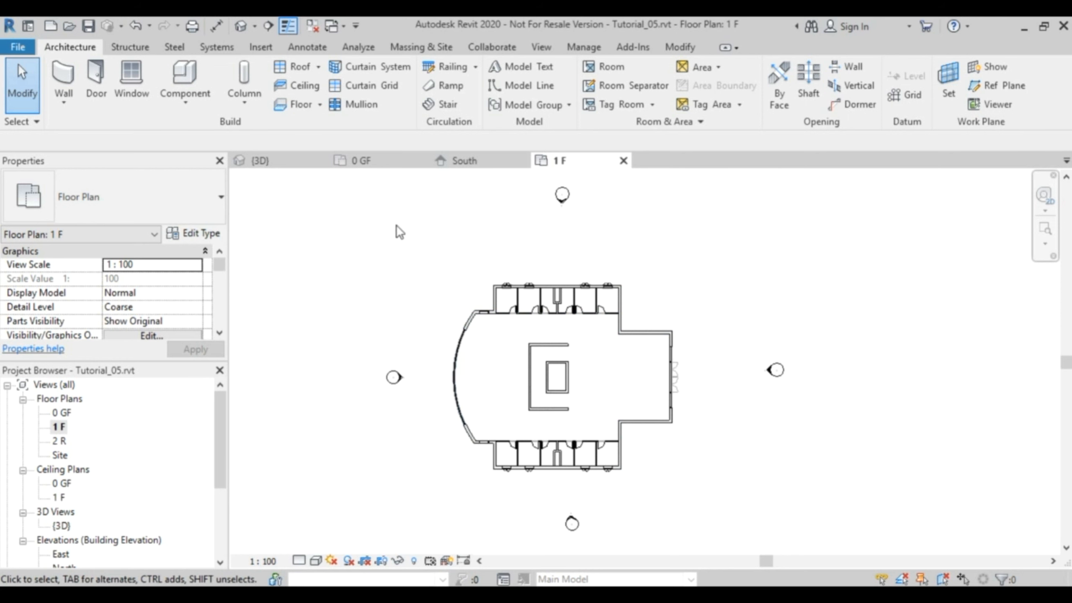
{"action": "left_click", "coordinate": [275, 158]}
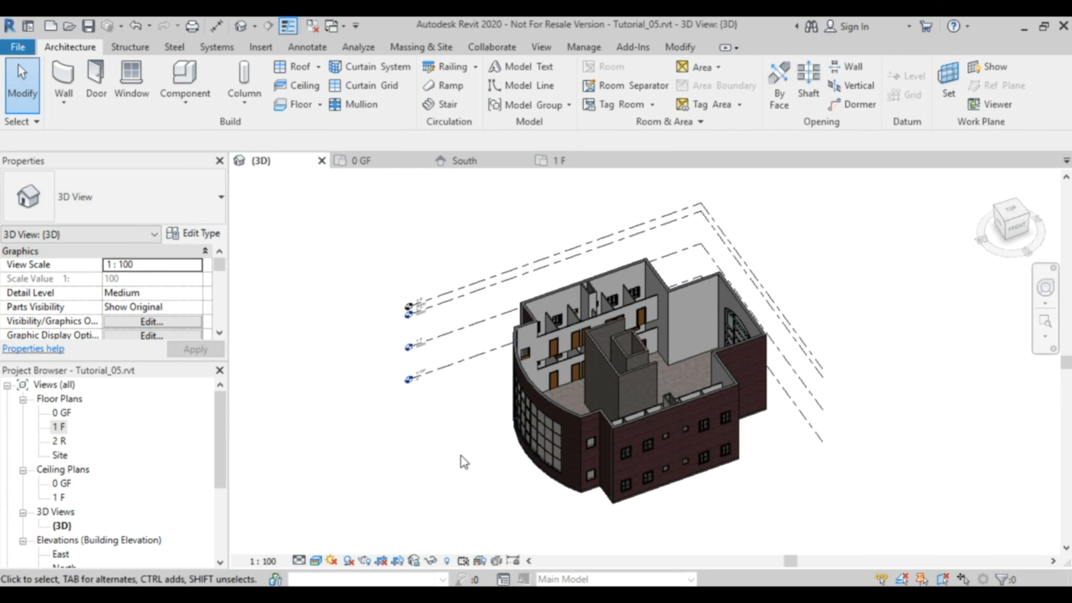
{"action": "left_click", "coordinate": [557, 161]}
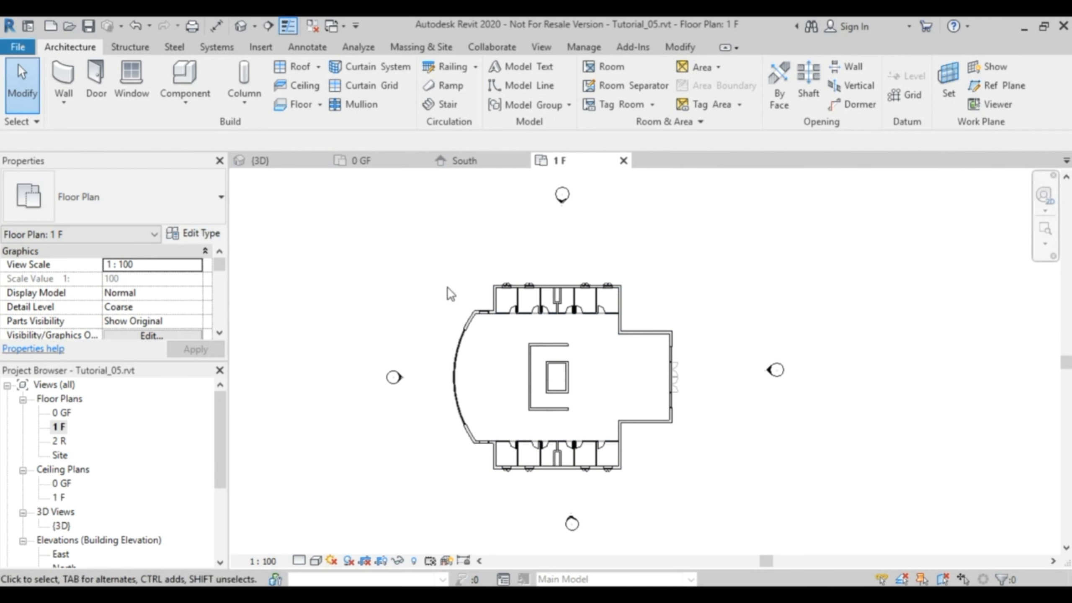
{"action": "left_click", "coordinate": [319, 105]}
{"action": "left_click", "coordinate": [331, 133]}
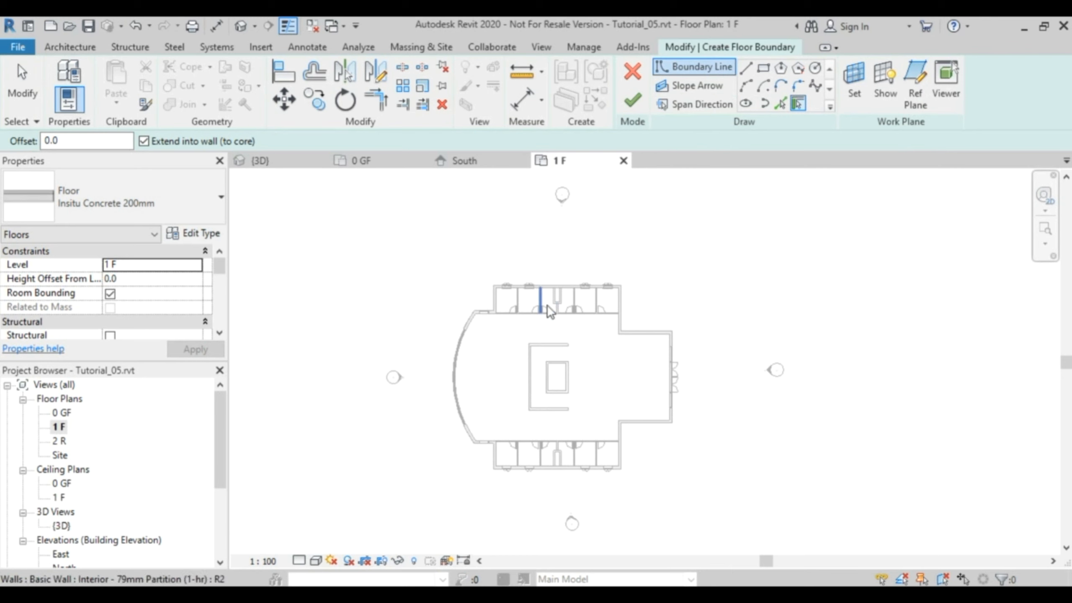
{"action": "scroll", "coordinate": [546, 305], "scroll_direction": "up", "scroll_amount": 5}
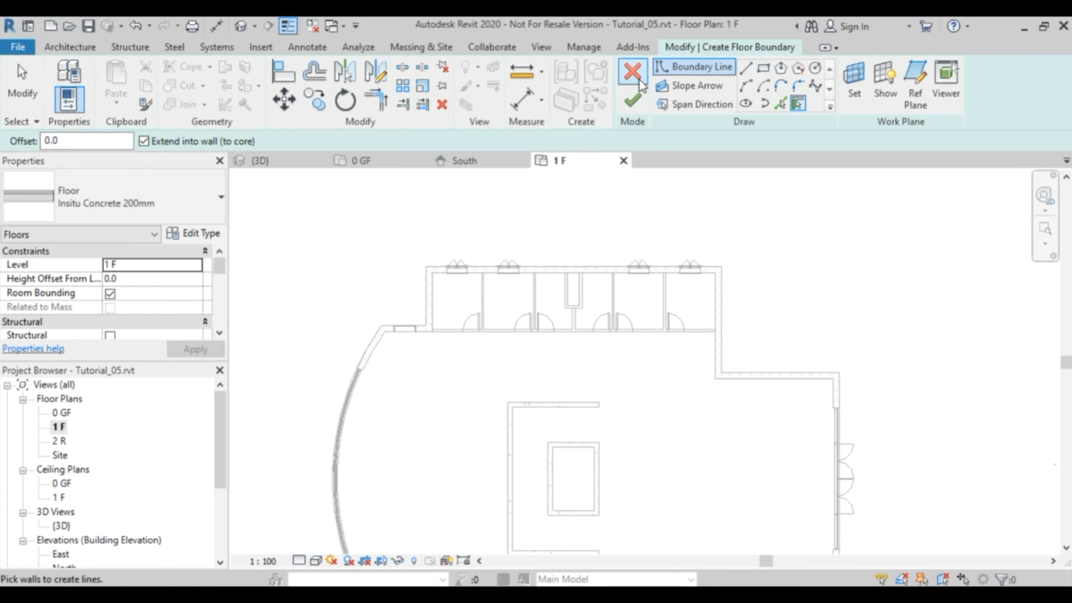
{"action": "left_click", "coordinate": [633, 101]}
Set the detail level of the 1 F floor plan to Medium so the exterior wall layers show at the upper-left corner.
{"action": "scroll", "coordinate": [506, 302], "scroll_direction": "up", "scroll_amount": 5}
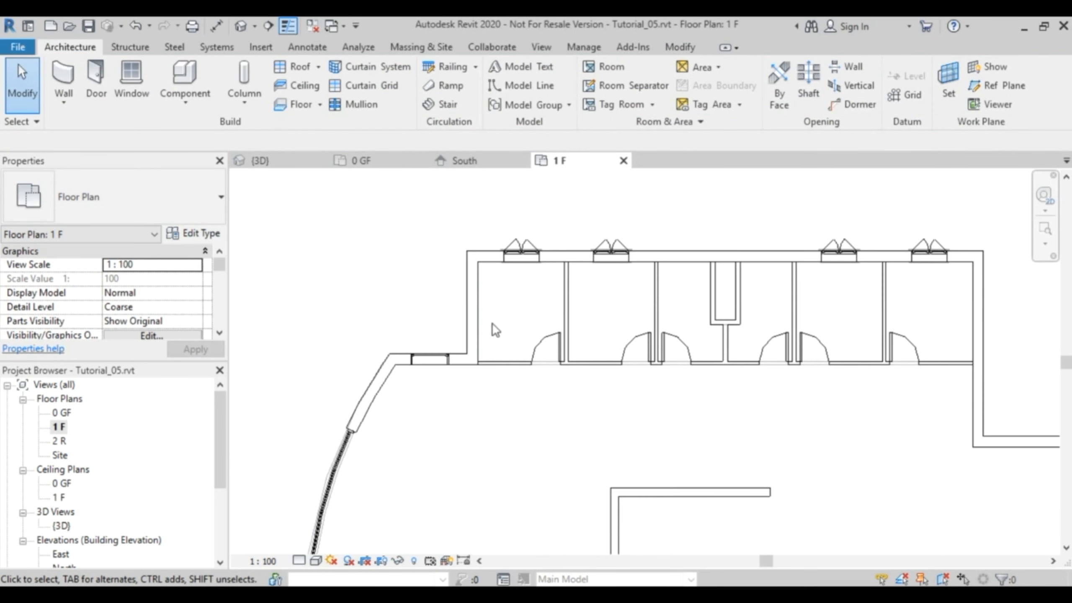
{"action": "left_click", "coordinate": [300, 560]}
{"action": "left_click", "coordinate": [328, 528]}
{"action": "scroll", "coordinate": [496, 287], "scroll_direction": "up", "scroll_amount": 3}
{"action": "scroll", "coordinate": [497, 288], "scroll_direction": "up", "scroll_amount": 2}
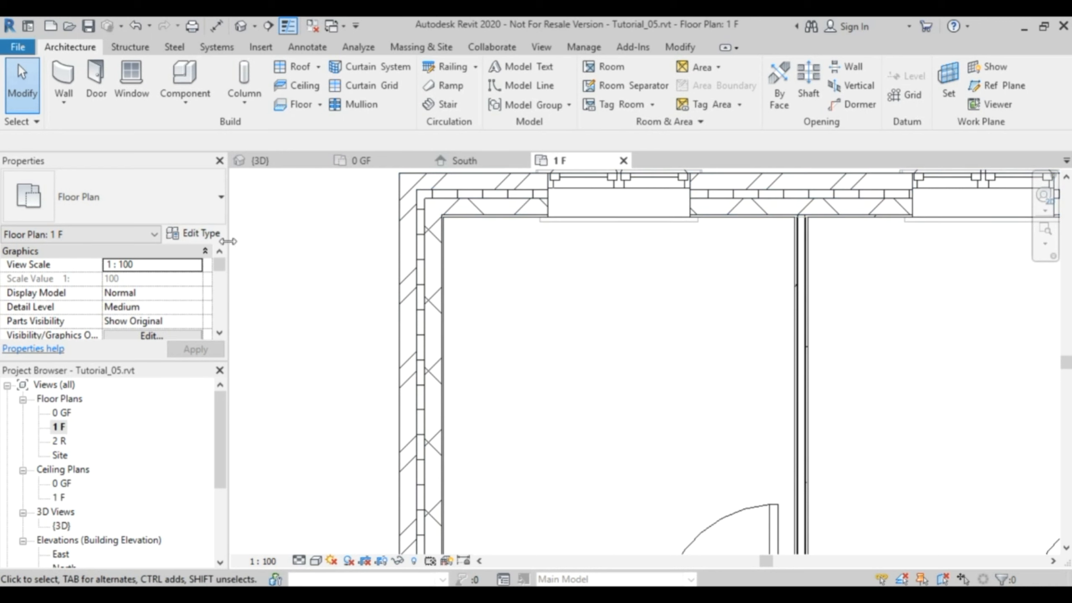
Inspect the layer structure and materials of the CW 102-50-100p exterior wall type, leaving it unmodified.
{"action": "left_click", "coordinate": [446, 224]}
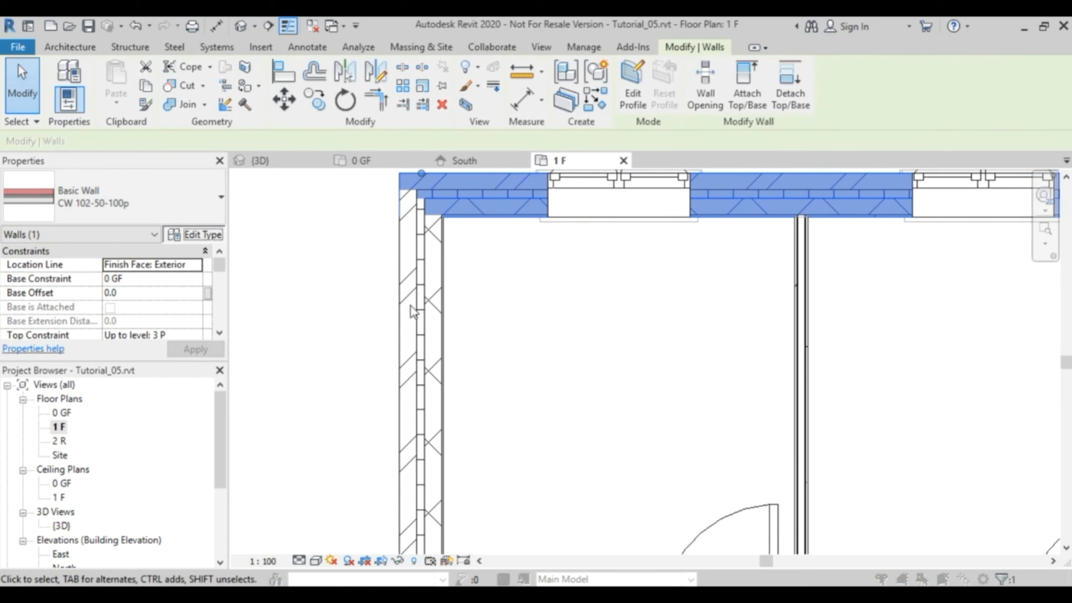
{"action": "left_click", "coordinate": [194, 234]}
{"action": "left_click", "coordinate": [751, 196]}
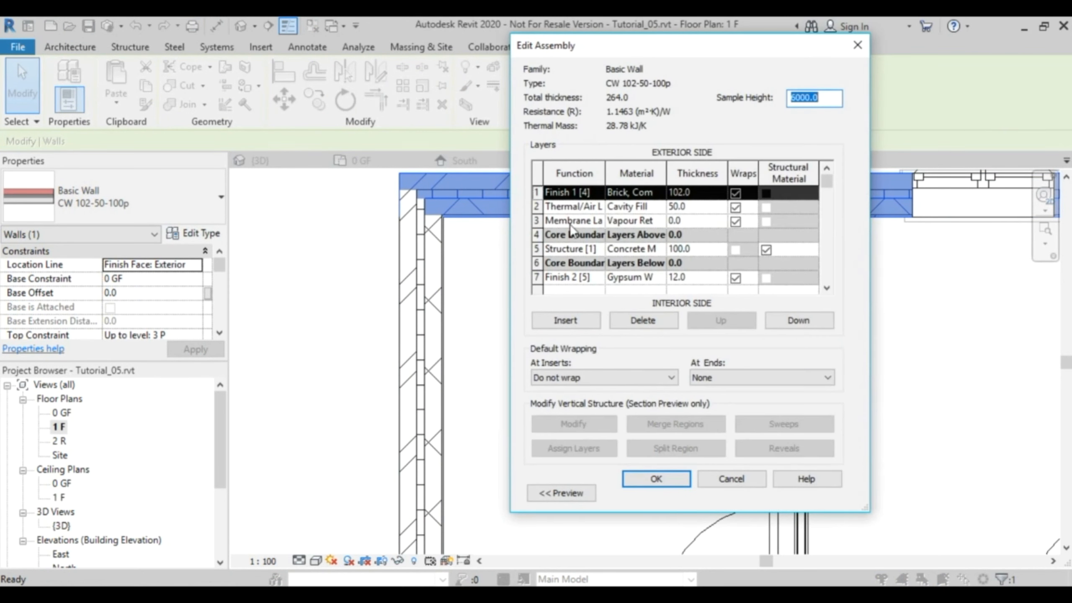
{"action": "left_click_drag", "start_coordinate": [663, 168], "coordinate": [744, 168]}
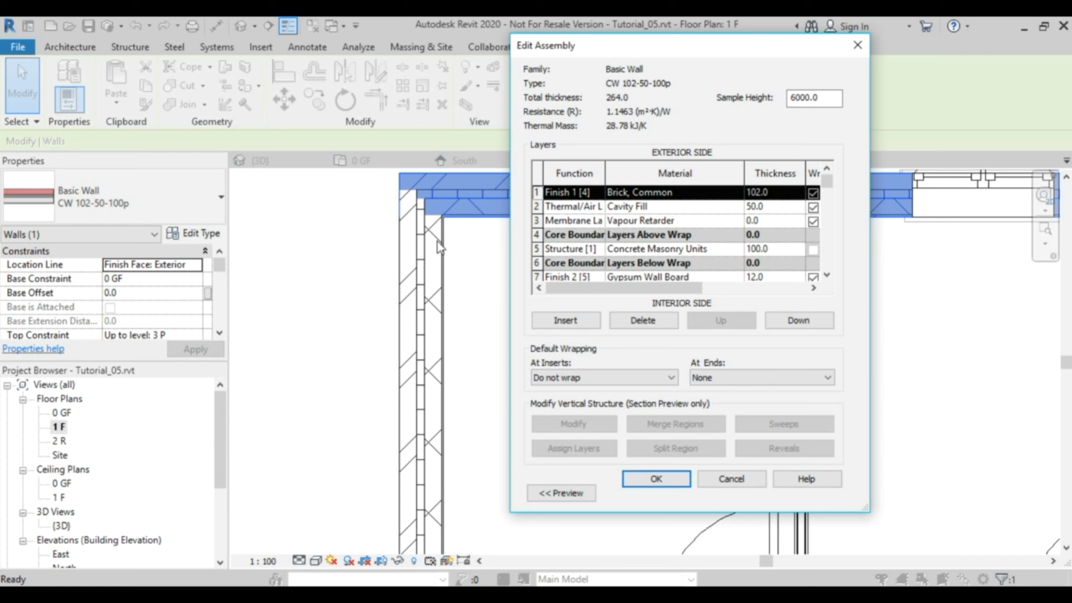
{"action": "left_click", "coordinate": [732, 479]}
{"action": "left_click", "coordinate": [733, 496]}
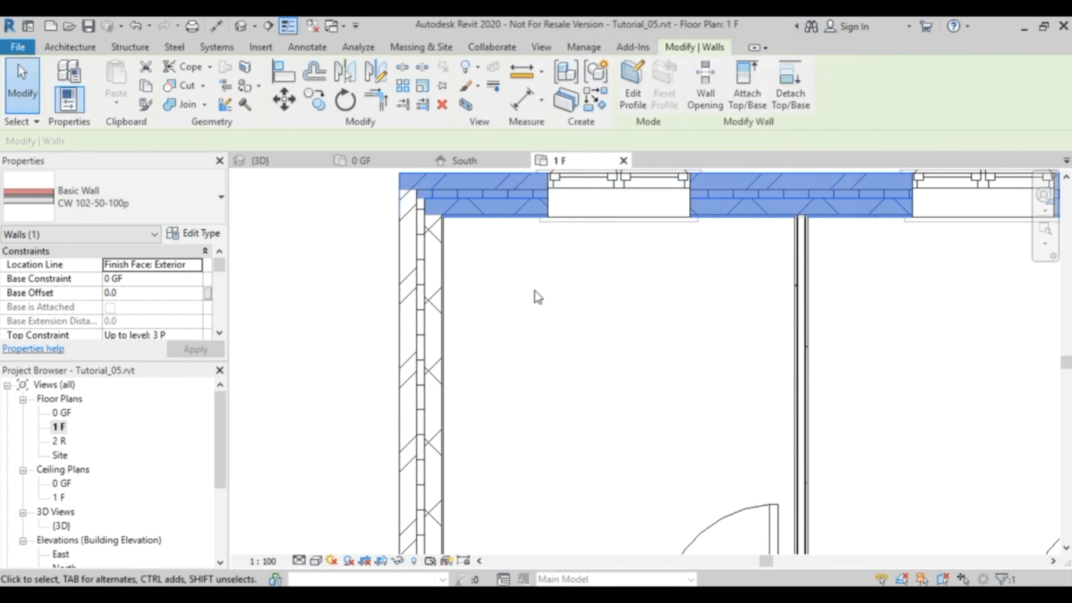
{"action": "left_click", "coordinate": [627, 244]}
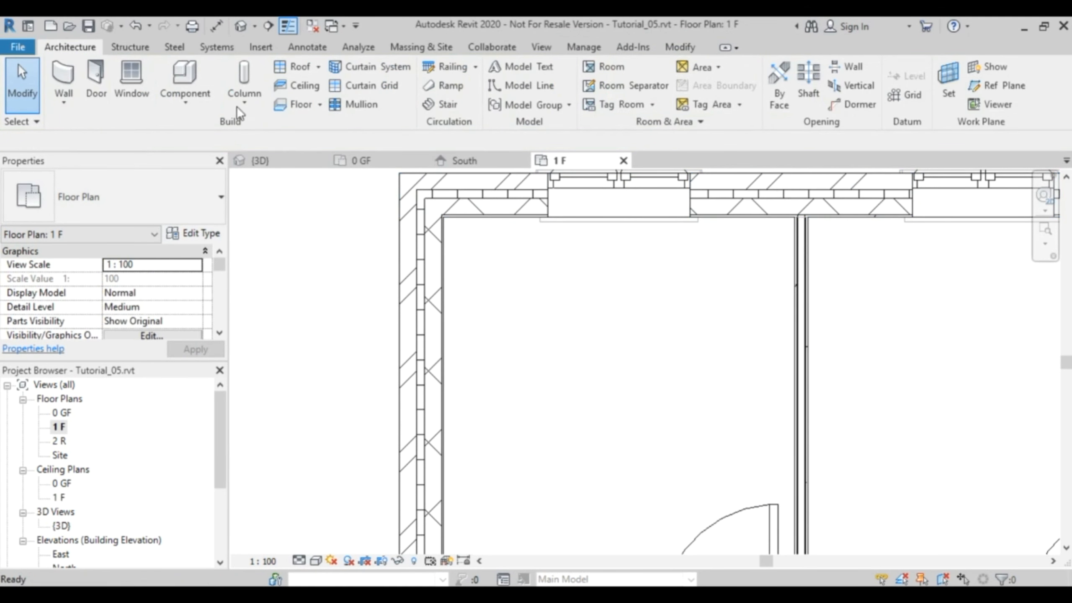
Start an Insitu Concrete 200mm architectural floor on 1 F, picking the upper and left exterior walls of the upper wing as boundaries extended to the core.
{"action": "left_click", "coordinate": [320, 105]}
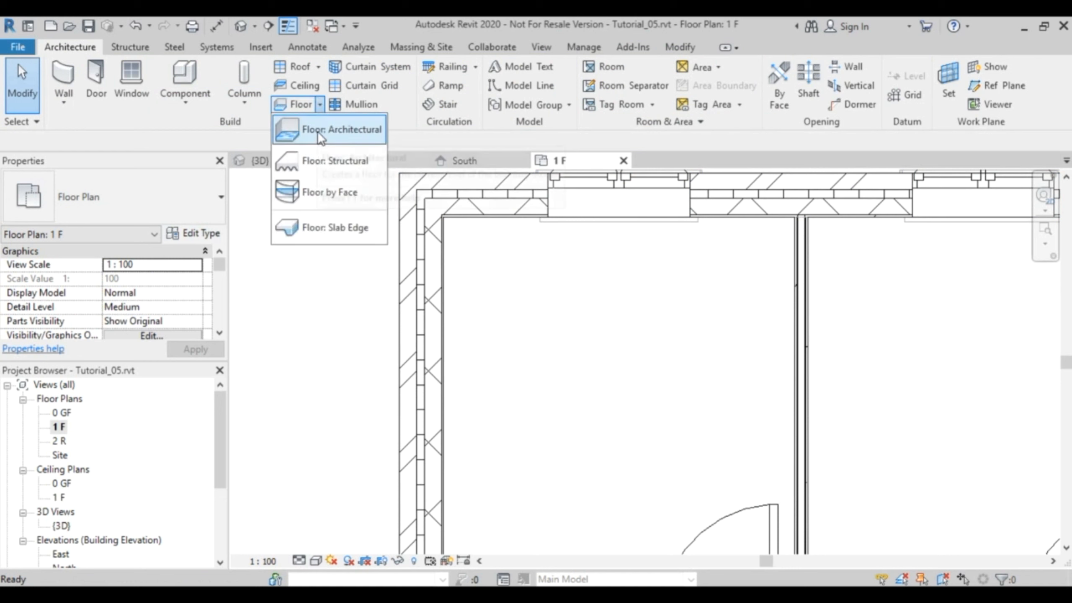
{"action": "left_click", "coordinate": [318, 132]}
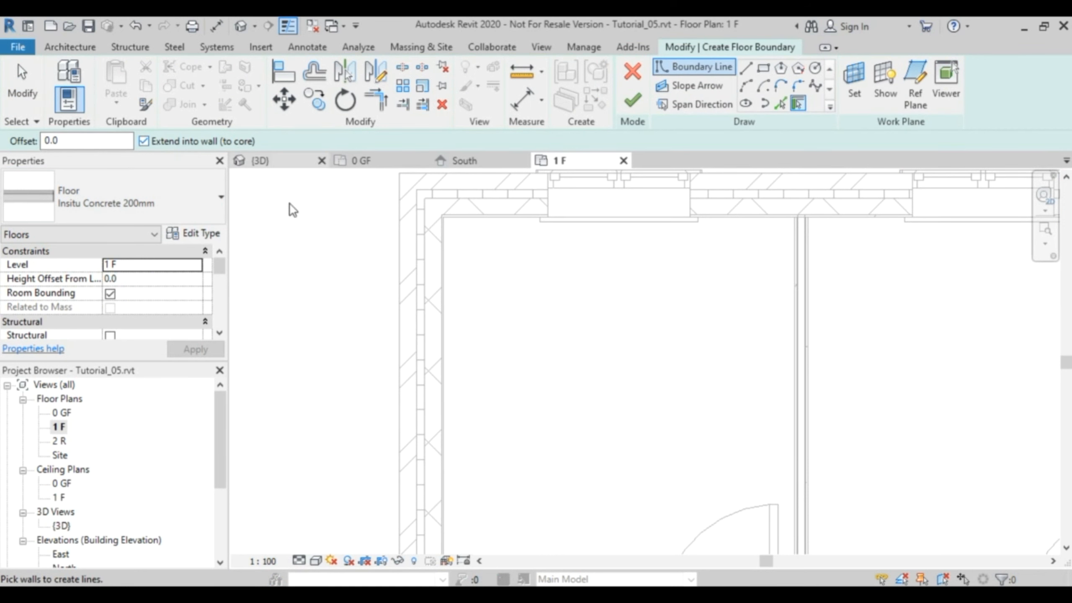
{"action": "left_click", "coordinate": [525, 200]}
{"action": "scroll", "coordinate": [701, 352], "scroll_direction": "down", "scroll_amount": 2}
{"action": "scroll", "coordinate": [698, 356], "scroll_direction": "down", "scroll_amount": 2}
{"action": "middle_click_drag", "start_coordinate": [700, 361], "coordinate": [524, 253]}
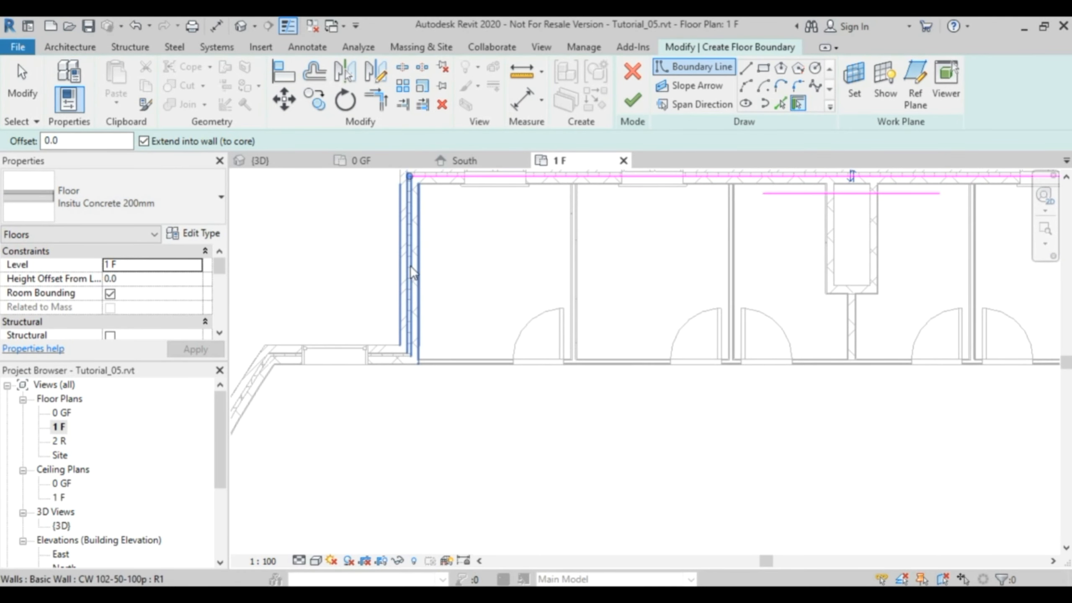
{"action": "left_click", "coordinate": [413, 314]}
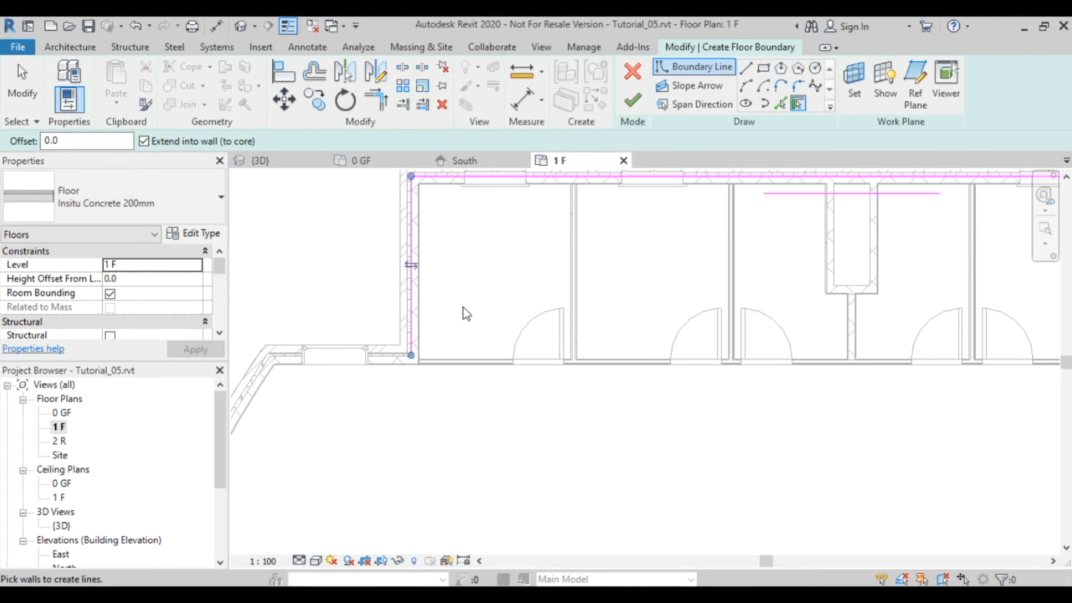
Add the upper wing's right exterior wall to the floor boundary at its core line.
{"action": "scroll", "coordinate": [466, 304], "scroll_direction": "down", "scroll_amount": 3}
{"action": "middle_click_drag", "start_coordinate": [497, 299], "coordinate": [492, 355]}
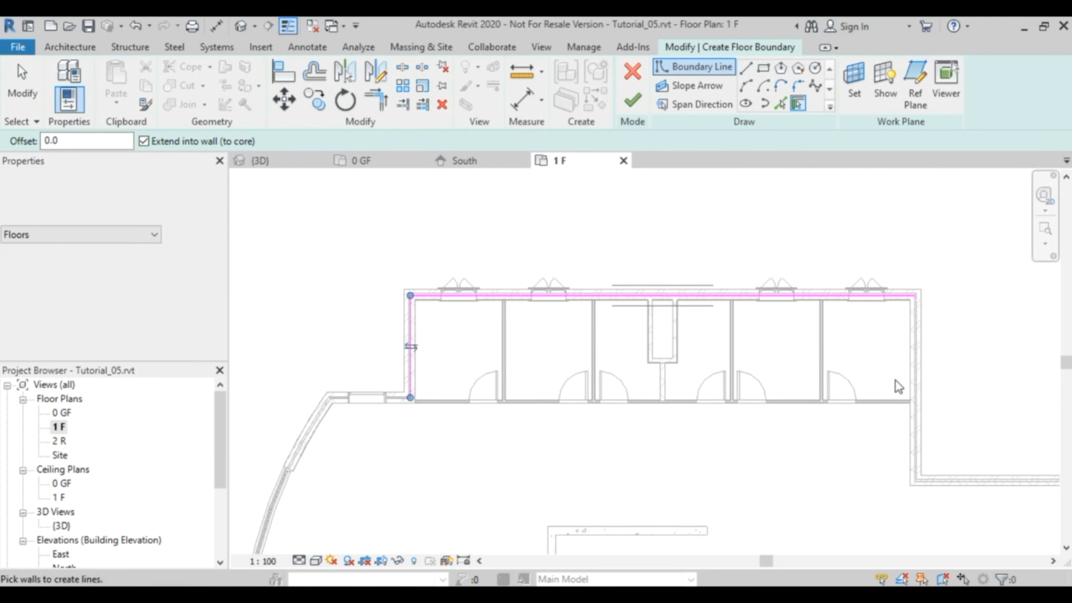
{"action": "scroll", "coordinate": [919, 354], "scroll_direction": "up", "scroll_amount": 5}
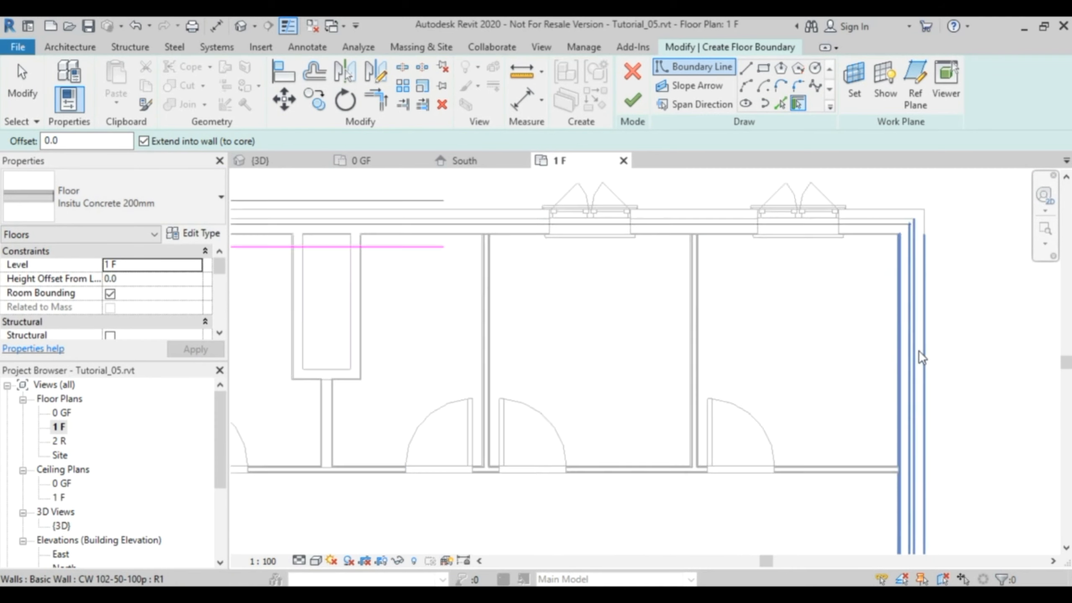
{"action": "scroll", "coordinate": [909, 367], "scroll_direction": "down", "scroll_amount": 4}
{"action": "middle_click_drag", "start_coordinate": [908, 361], "coordinate": [764, 347]}
{"action": "left_click", "coordinate": [805, 365]}
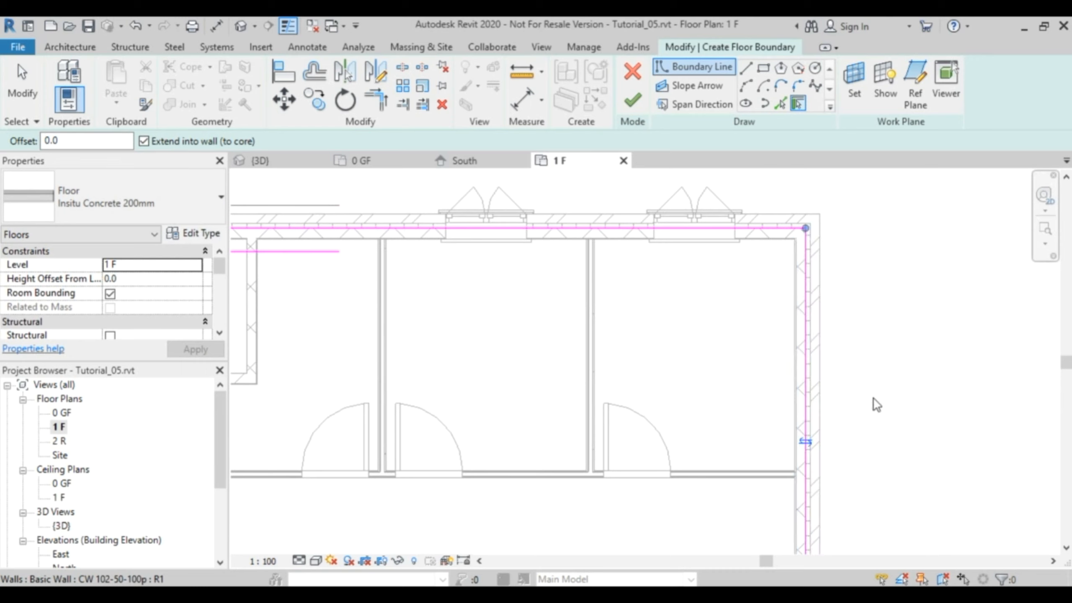
Add the lower wing's right and lower exterior walls to the floor boundary at their core lines.
{"action": "scroll", "coordinate": [878, 426], "scroll_direction": "down", "scroll_amount": 4}
{"action": "middle_click_drag", "start_coordinate": [878, 431], "coordinate": [847, 208]}
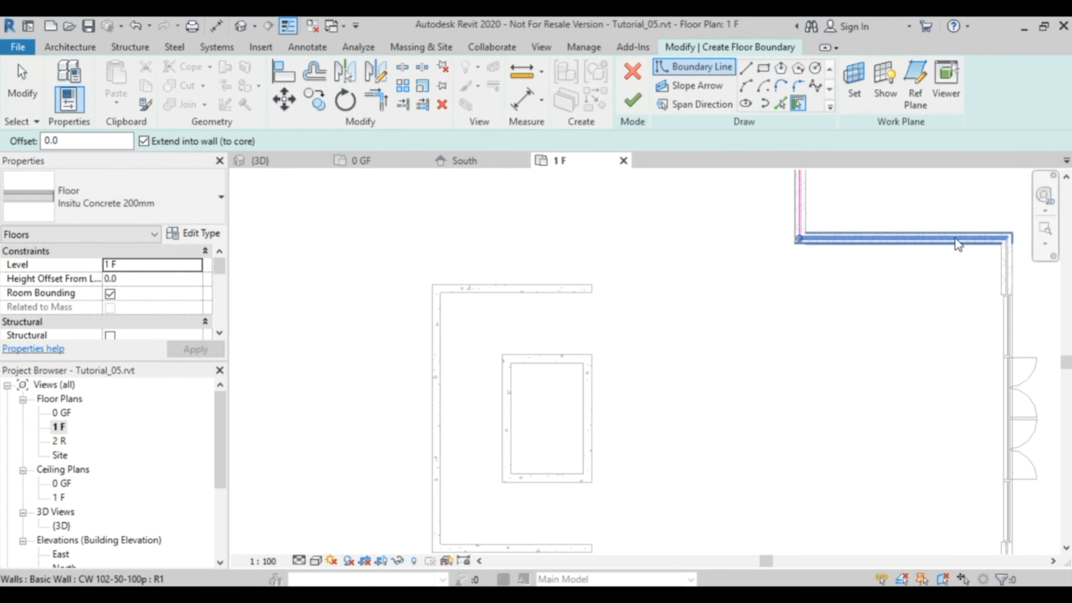
{"action": "middle_click_drag", "start_coordinate": [958, 496], "coordinate": [844, 194]}
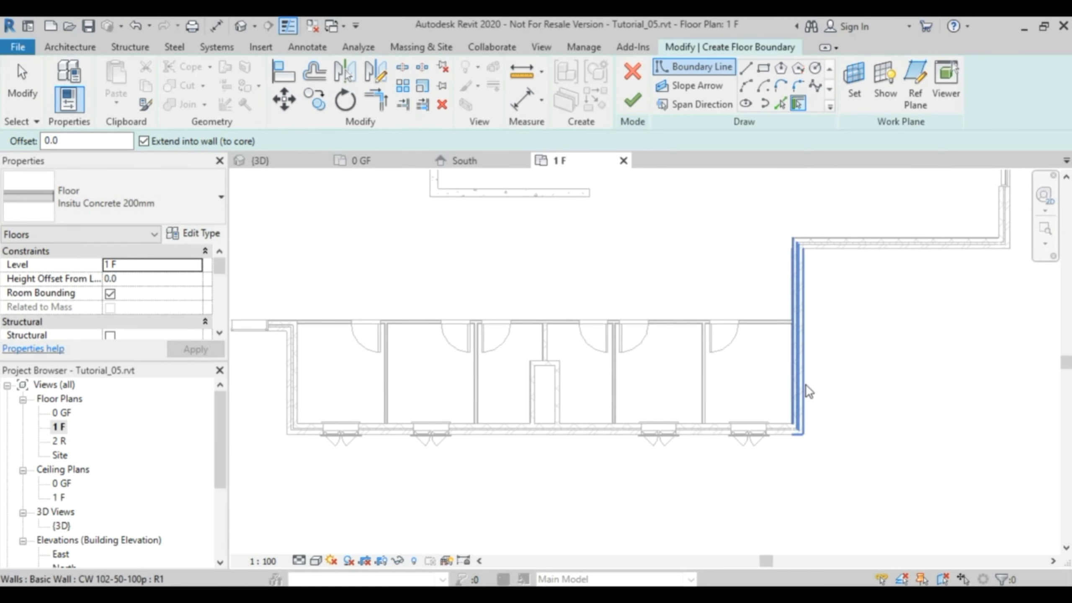
{"action": "scroll", "coordinate": [809, 313], "scroll_direction": "up", "scroll_amount": 3}
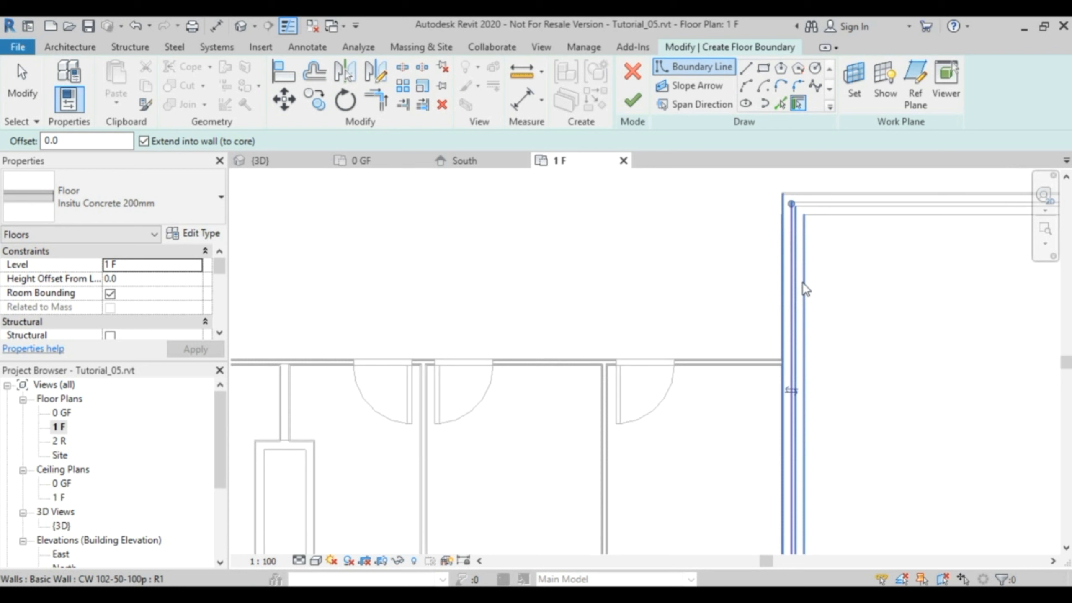
{"action": "left_click", "coordinate": [818, 296]}
{"action": "scroll", "coordinate": [813, 418], "scroll_direction": "down", "scroll_amount": 1}
{"action": "scroll", "coordinate": [813, 418], "scroll_direction": "down", "scroll_amount": 3}
{"action": "middle_click_drag", "start_coordinate": [840, 420], "coordinate": [890, 359]}
{"action": "left_click", "coordinate": [870, 366]}
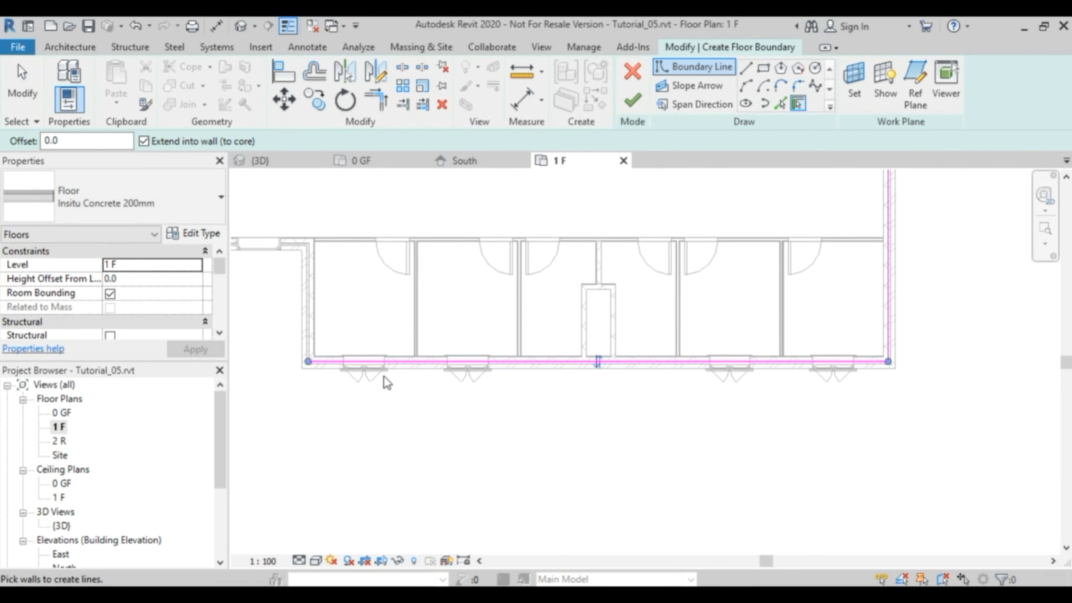
Add the lower wing's left exterior wall to the floor boundary and end wall picking.
{"action": "middle_click_drag", "start_coordinate": [383, 378], "coordinate": [490, 409]}
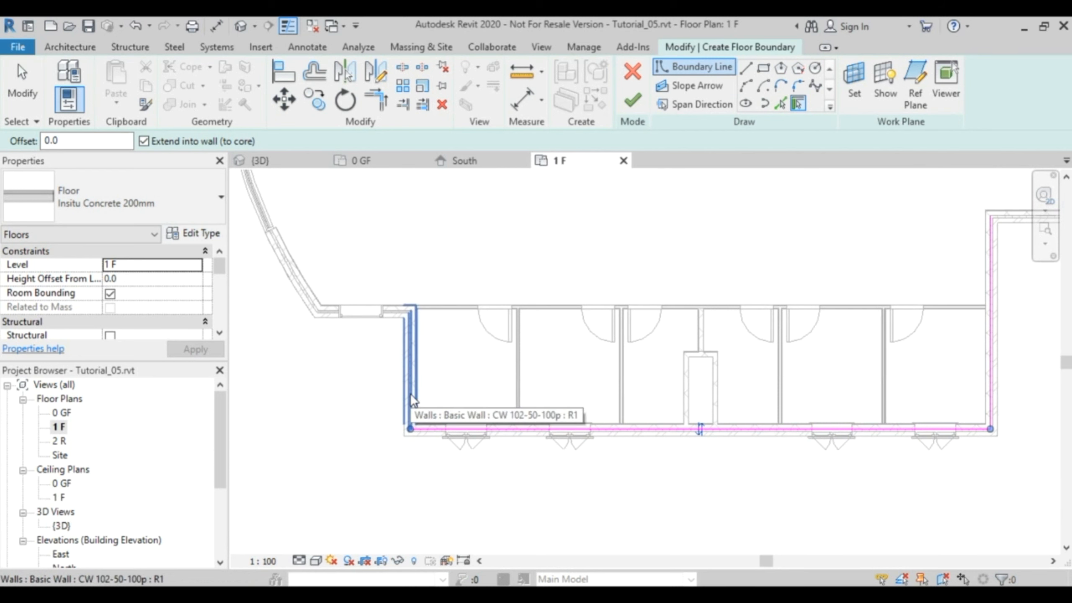
{"action": "left_click", "coordinate": [410, 393]}
{"action": "scroll", "coordinate": [502, 287], "scroll_direction": "down", "scroll_amount": 2}
{"action": "middle_click_drag", "start_coordinate": [509, 281], "coordinate": [547, 453]}
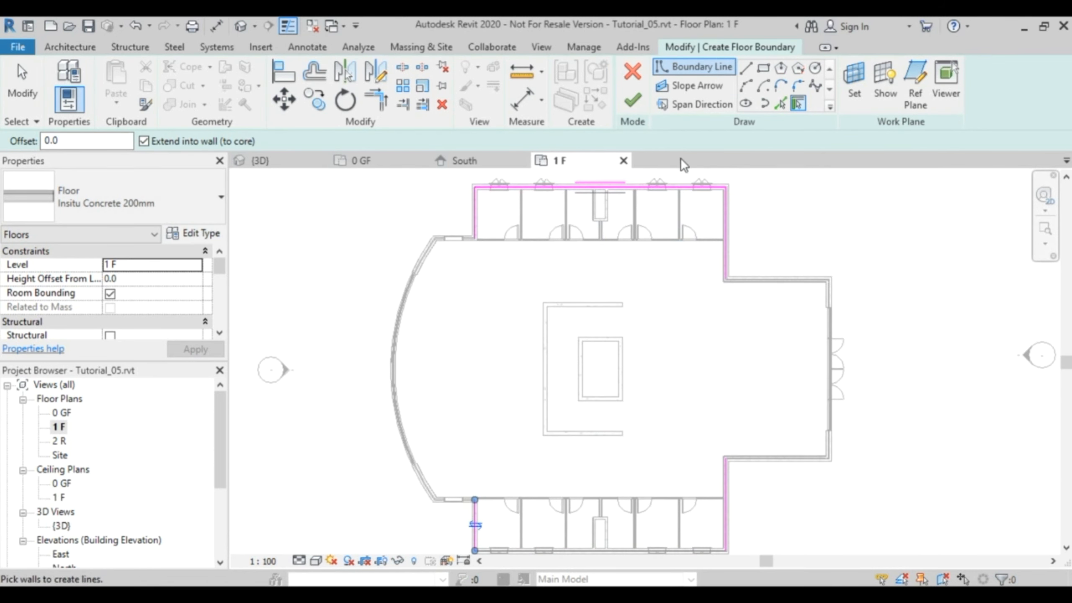
{"action": "key", "text": "Escape"}
{"action": "key", "text": "Escape"}
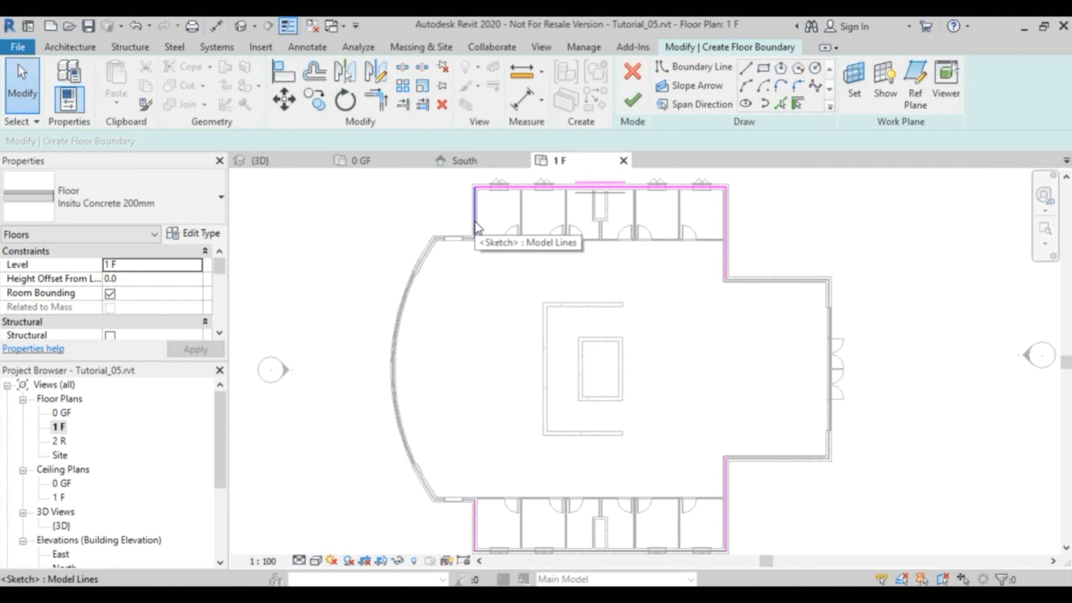
Delete the upper wing's left boundary line and extend the lower wing's left line to form a corner with the uppermost boundary line.
{"action": "left_click", "coordinate": [475, 228]}
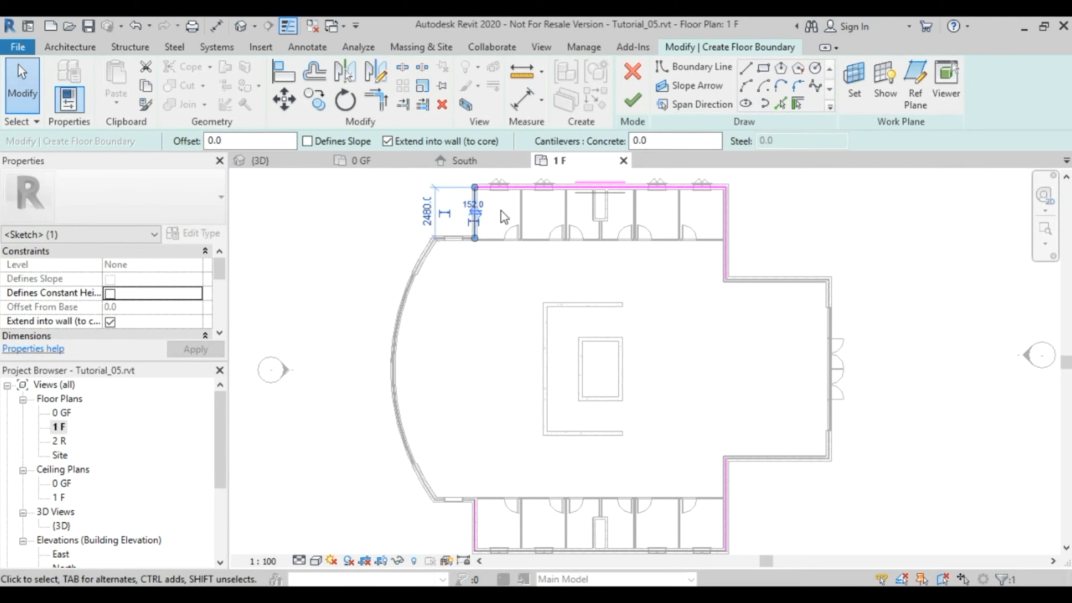
{"action": "key", "text": "Delete"}
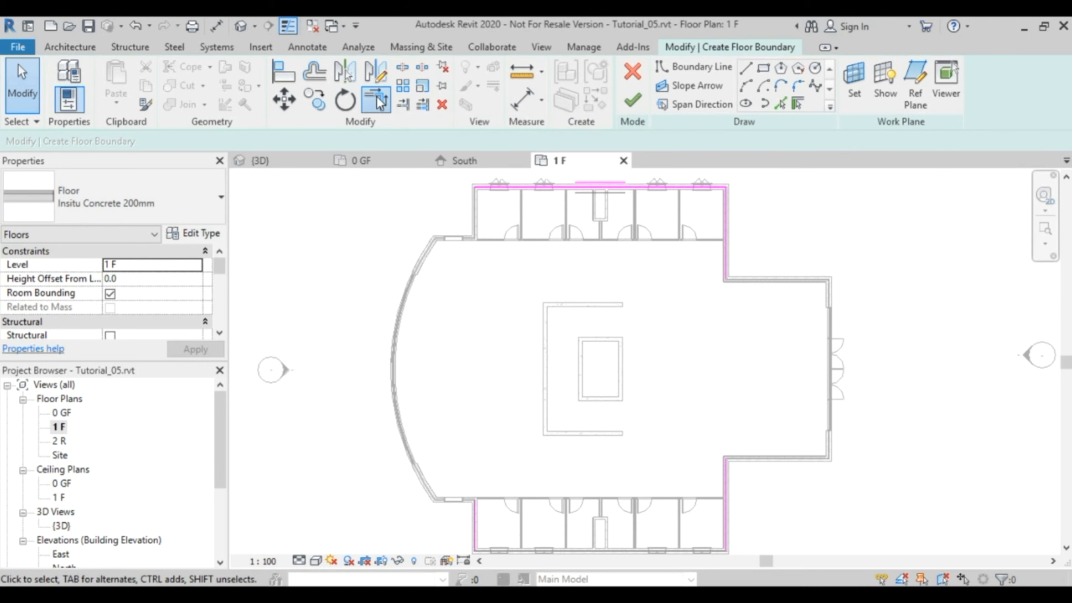
{"action": "left_click", "coordinate": [377, 101]}
{"action": "left_click", "coordinate": [485, 192]}
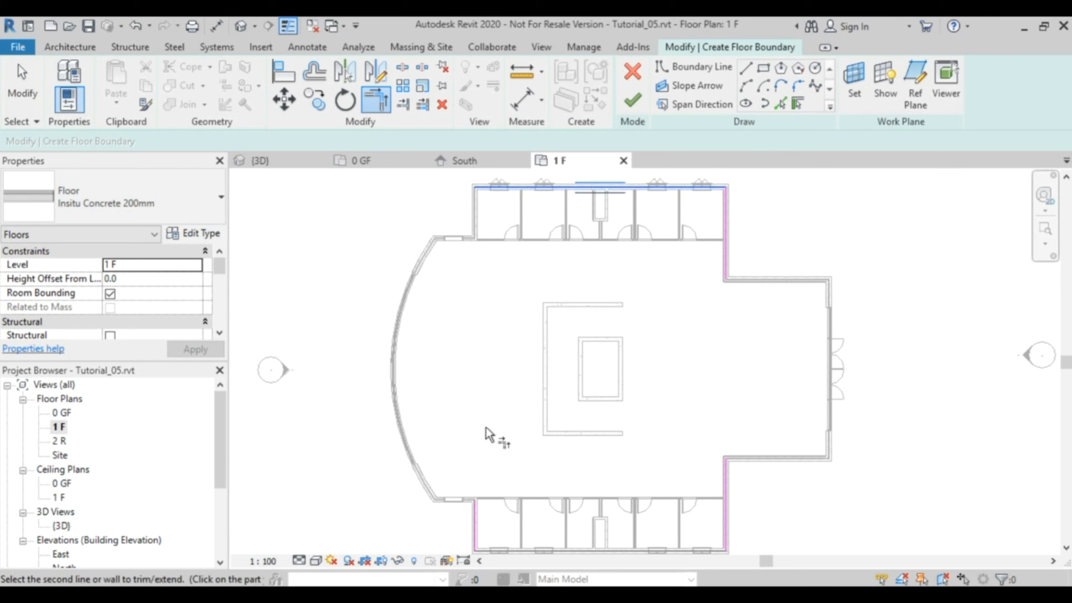
{"action": "left_click", "coordinate": [482, 528]}
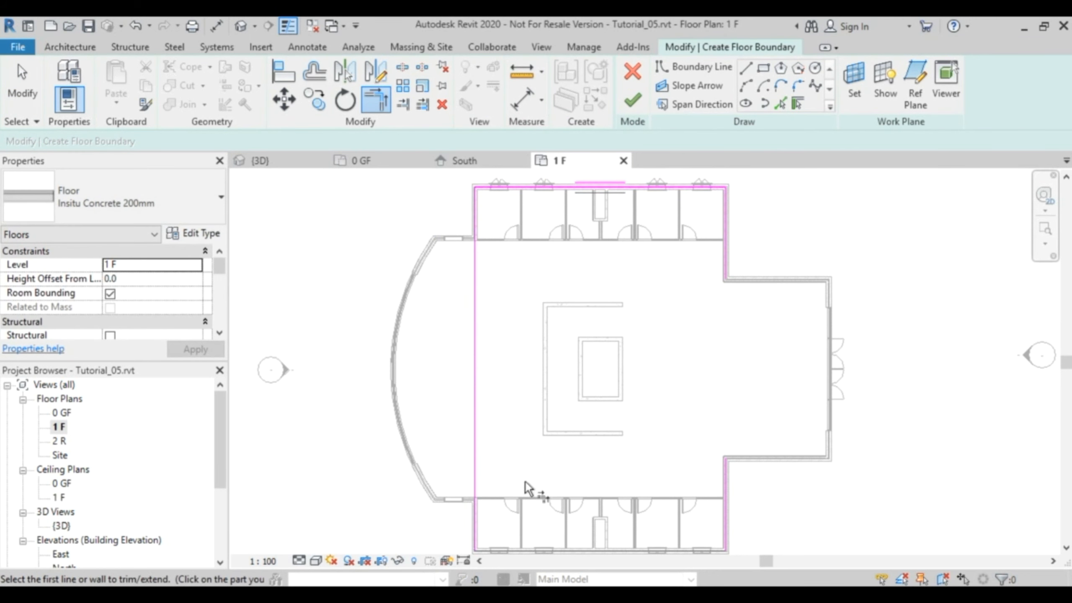
{"action": "key", "text": "Escape"}
{"action": "key", "text": "Escape"}
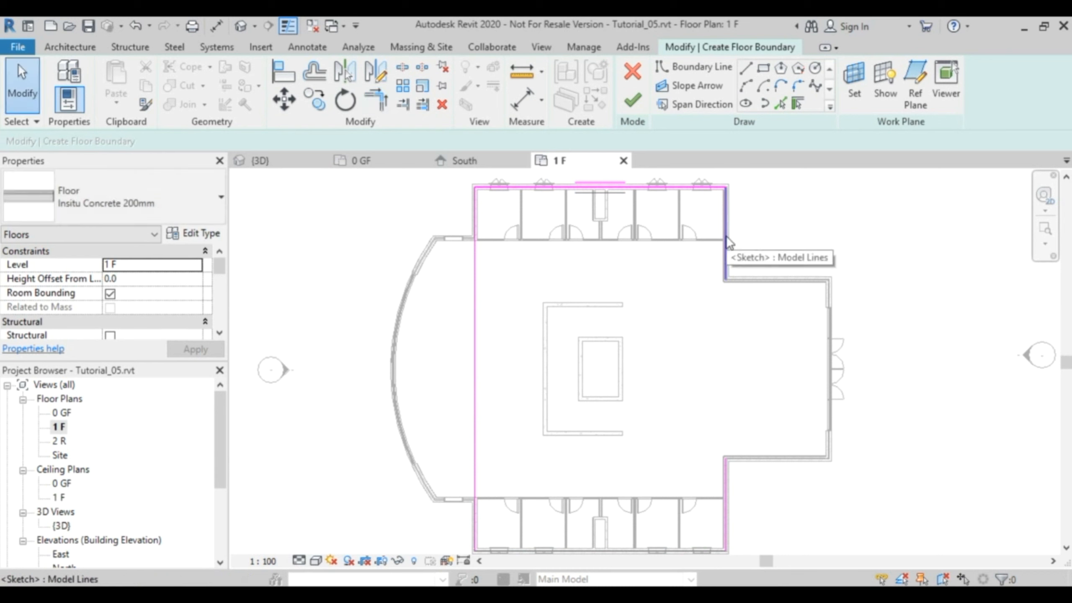
Delete the upper wing's right boundary line and extend the lower wing's right line to form a corner with the uppermost boundary line.
{"action": "left_click", "coordinate": [727, 238]}
{"action": "key", "text": "Delete"}
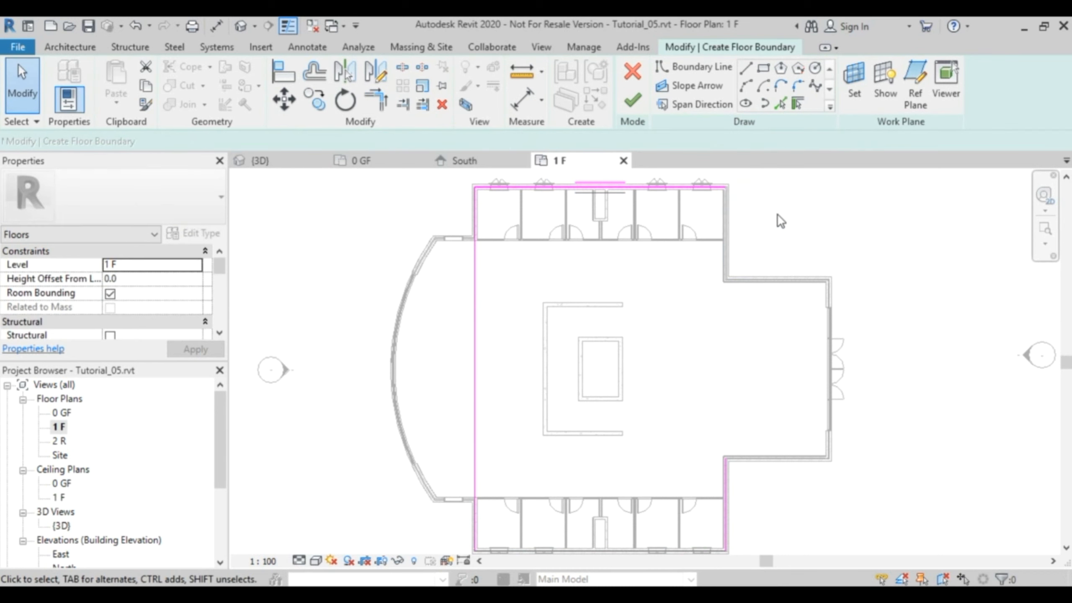
{"action": "left_click", "coordinate": [377, 105]}
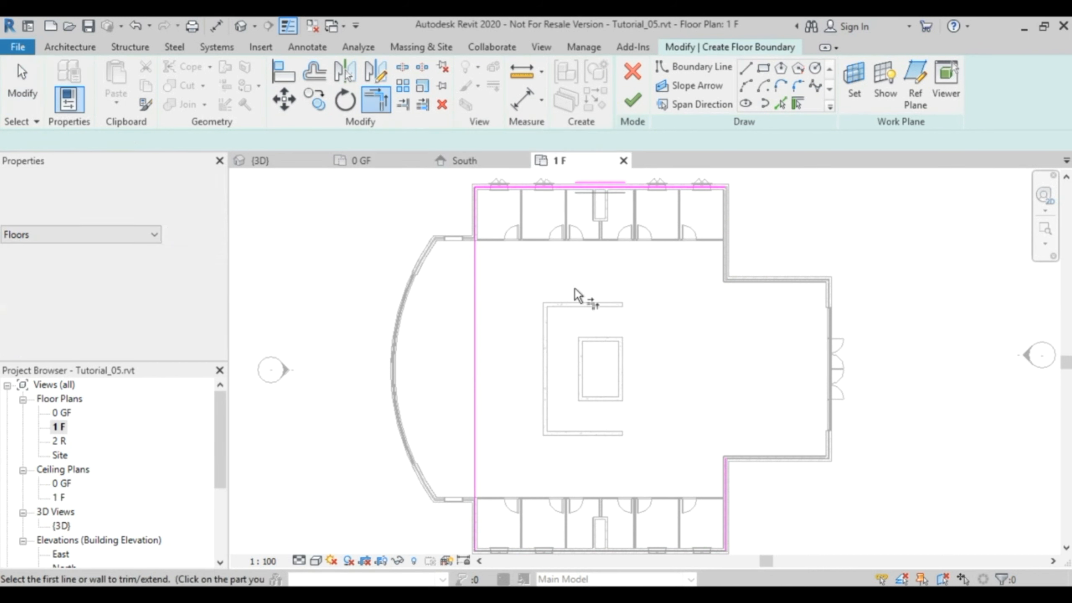
{"action": "left_click", "coordinate": [727, 515]}
{"action": "left_click", "coordinate": [723, 197]}
{"action": "key", "text": "Escape"}
{"action": "key", "text": "Escape"}
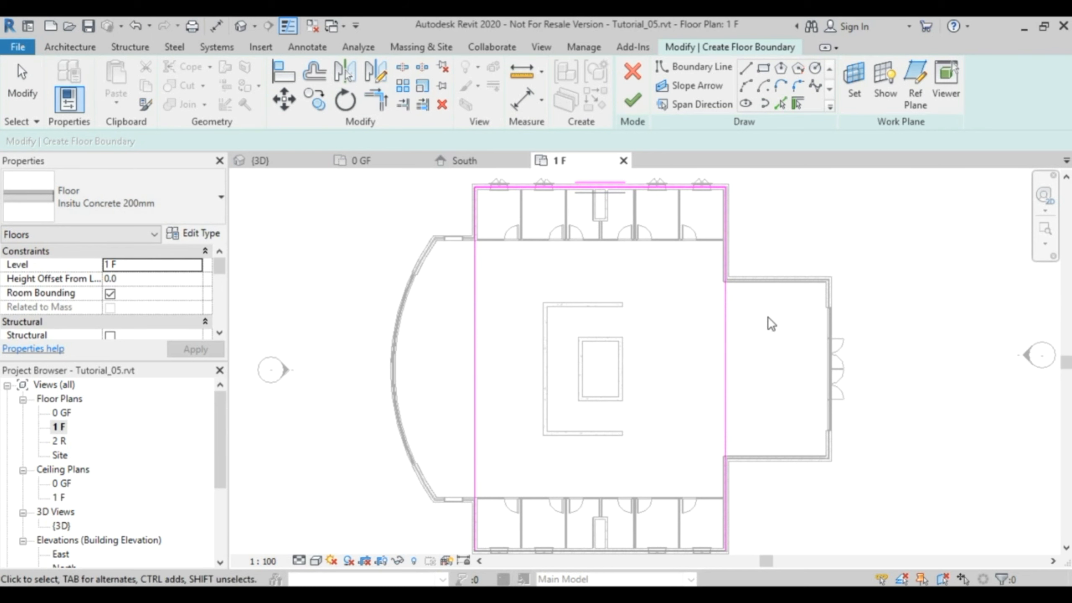
Examine how the straight right-hand boundary line meets the exterior wall corners at the side extension.
{"action": "scroll", "coordinate": [755, 308], "scroll_direction": "up", "scroll_amount": 5}
{"action": "mouse_move", "coordinate": [725, 265]}
{"action": "middle_mouse_down"}
{"action": "mouse_move", "coordinate": [725, 425]}
{"action": "mouse_move", "coordinate": [715, 438]}
{"action": "middle_mouse_up"}
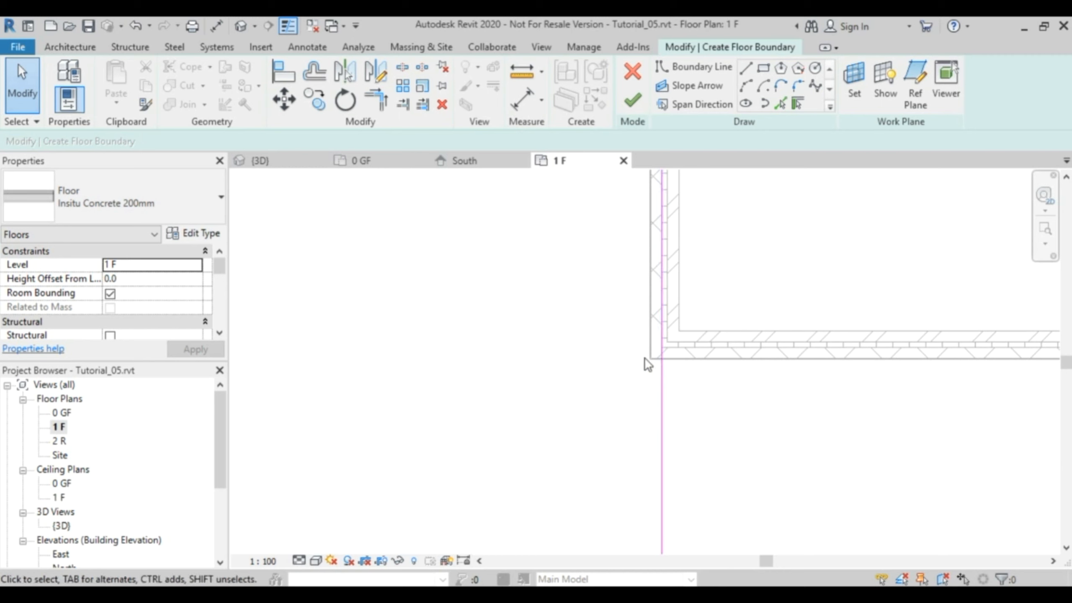
{"action": "scroll", "coordinate": [666, 447], "scroll_direction": "down", "scroll_amount": 5}
{"action": "middle_click_drag", "start_coordinate": [725, 488], "coordinate": [716, 333]}
{"action": "middle_click_drag", "start_coordinate": [683, 529], "coordinate": [729, 490]}
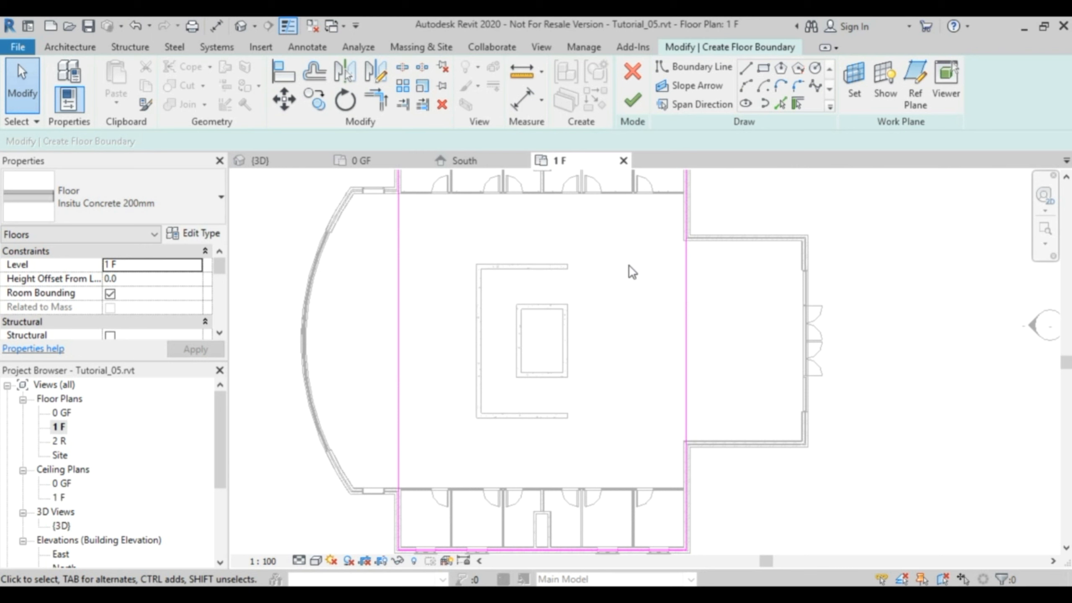
{"action": "scroll", "coordinate": [630, 268], "scroll_direction": "down", "scroll_amount": 3}
{"action": "middle_click_drag", "start_coordinate": [646, 292], "coordinate": [633, 342]}
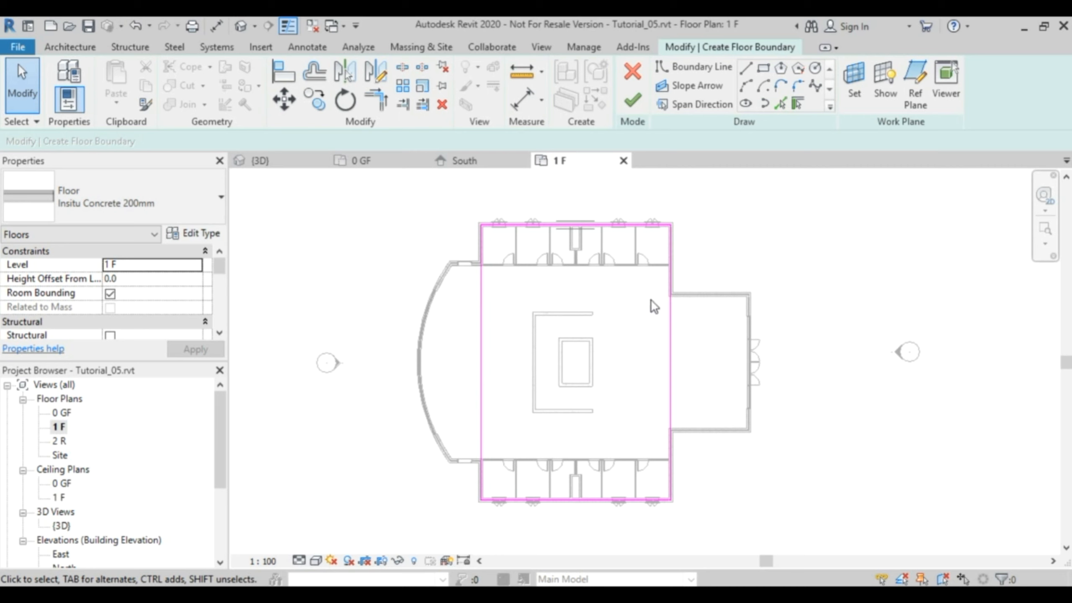
Draw a rectangular opening boundary of 3860 by 6500 mm along the outer corners of the central concrete retaining walls.
{"action": "left_click", "coordinate": [764, 69]}
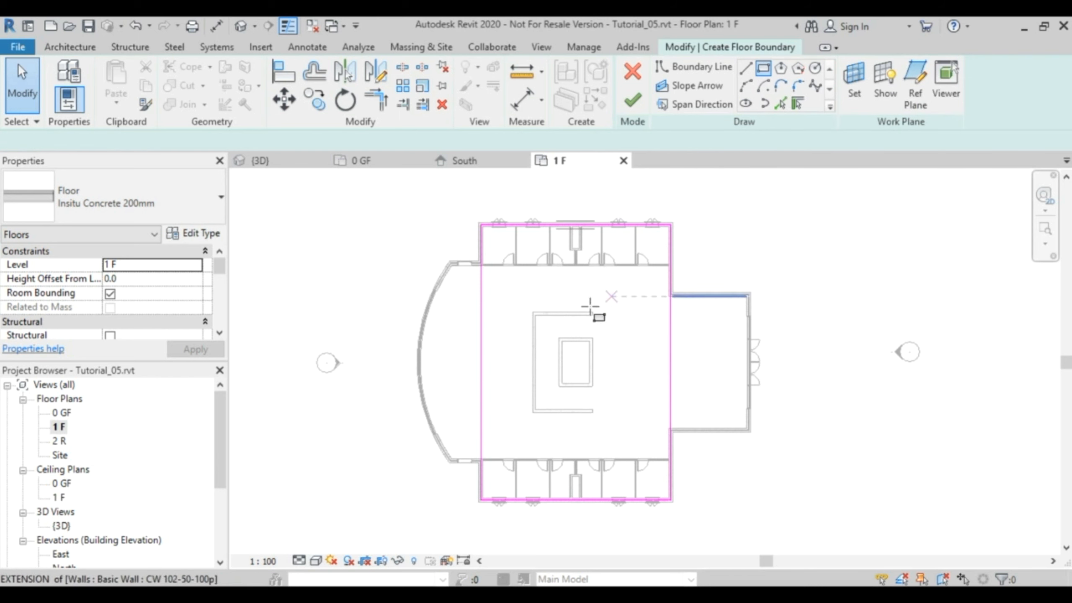
{"action": "scroll", "coordinate": [543, 319], "scroll_direction": "up", "scroll_amount": 3}
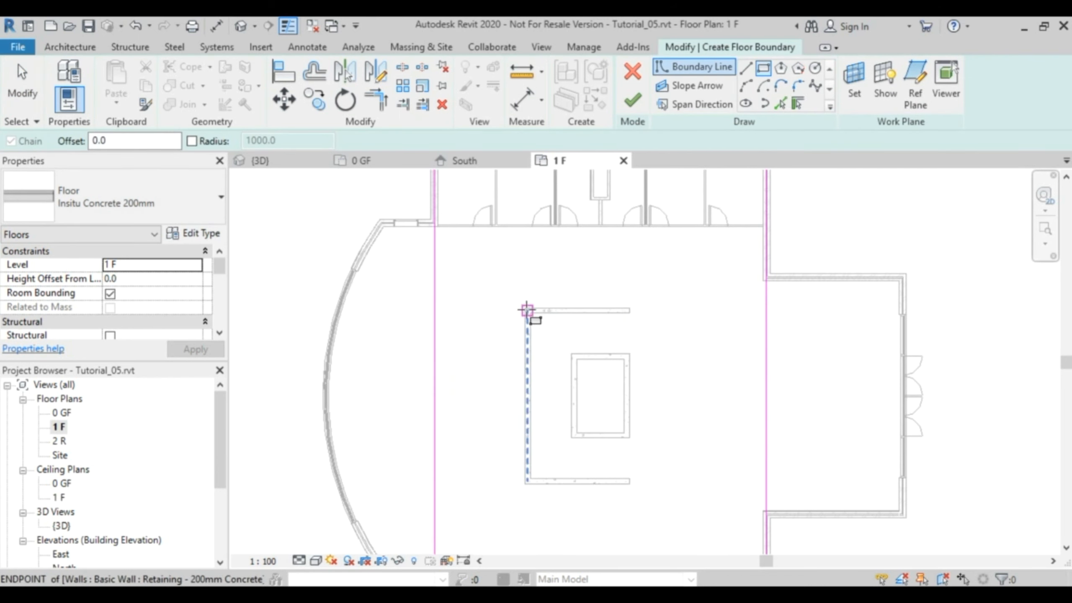
{"action": "left_click", "coordinate": [524, 308]}
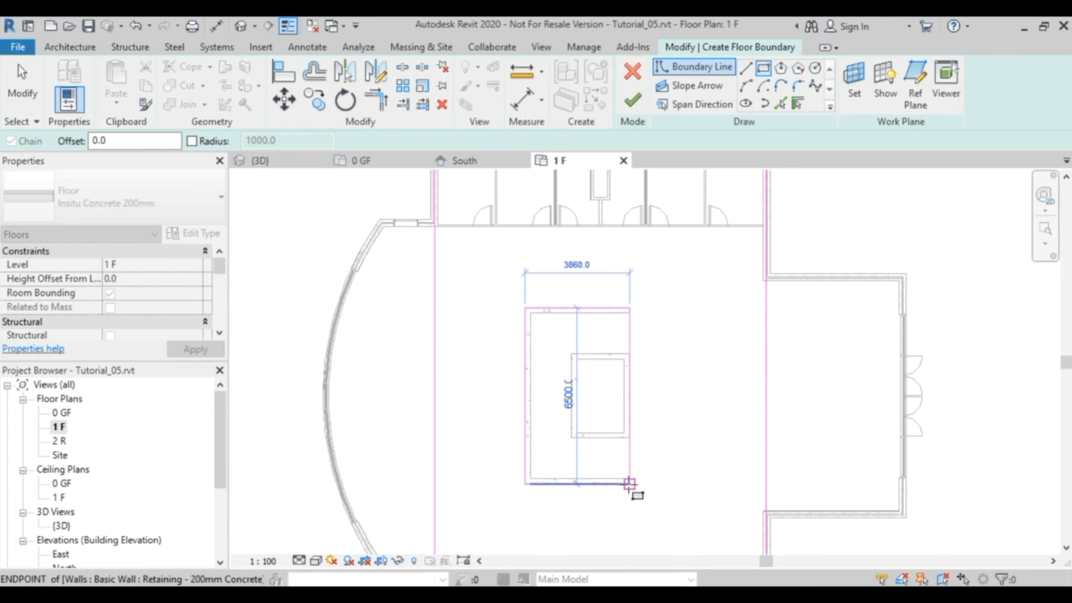
{"action": "left_click", "coordinate": [629, 483]}
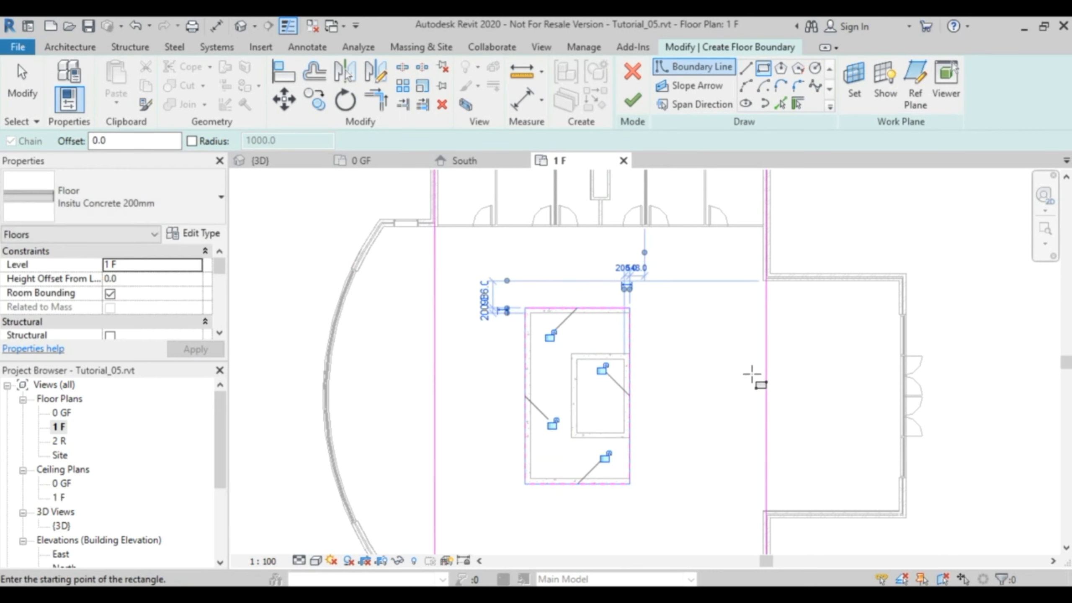
{"action": "key", "text": "Escape"}
{"action": "key", "text": "Escape"}
Finish the floor sketch, joining the slab with the overlapping walls and cutting the shared volume out of them.
{"action": "scroll", "coordinate": [736, 350], "scroll_direction": "down", "scroll_amount": 3}
{"action": "mouse_move", "coordinate": [741, 350]}
{"action": "middle_mouse_down"}
{"action": "mouse_move", "coordinate": [742, 382]}
{"action": "mouse_move", "coordinate": [736, 350]}
{"action": "middle_mouse_up"}
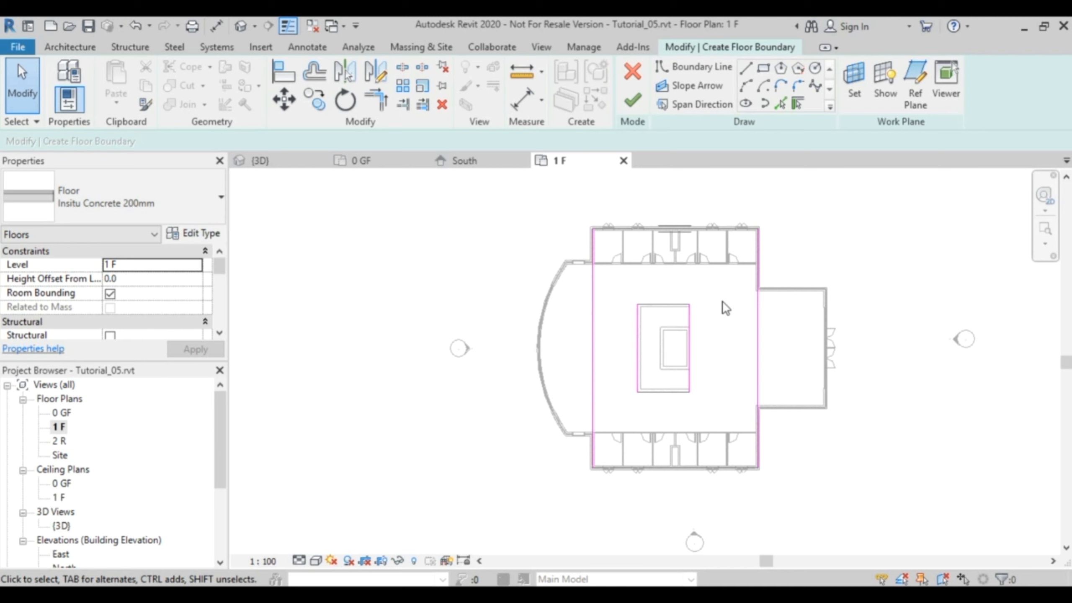
{"action": "left_click", "coordinate": [633, 100]}
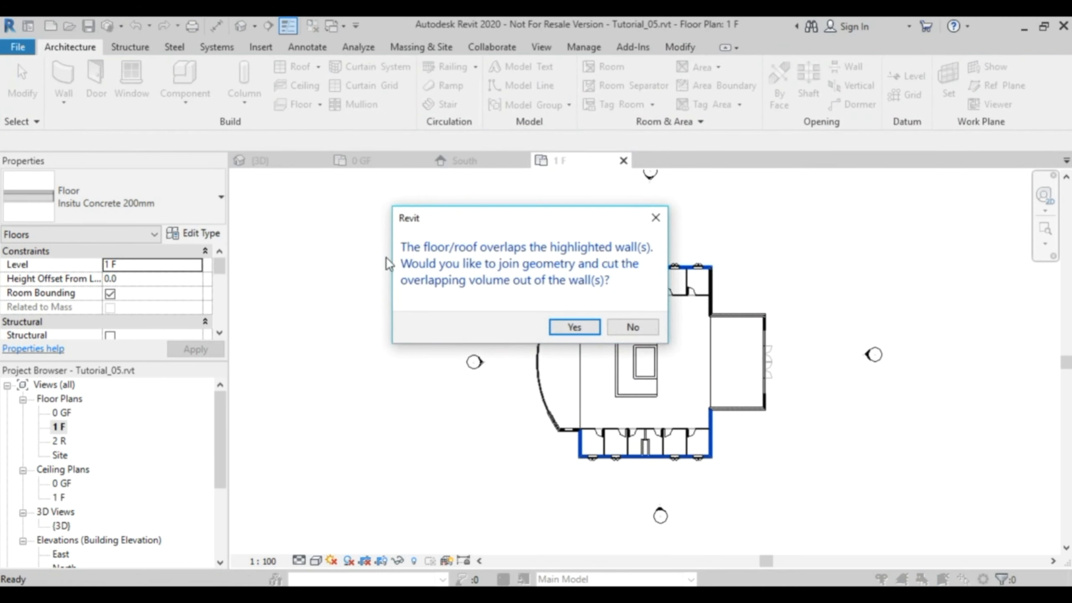
{"action": "left_click_drag", "start_coordinate": [456, 216], "coordinate": [298, 187]}
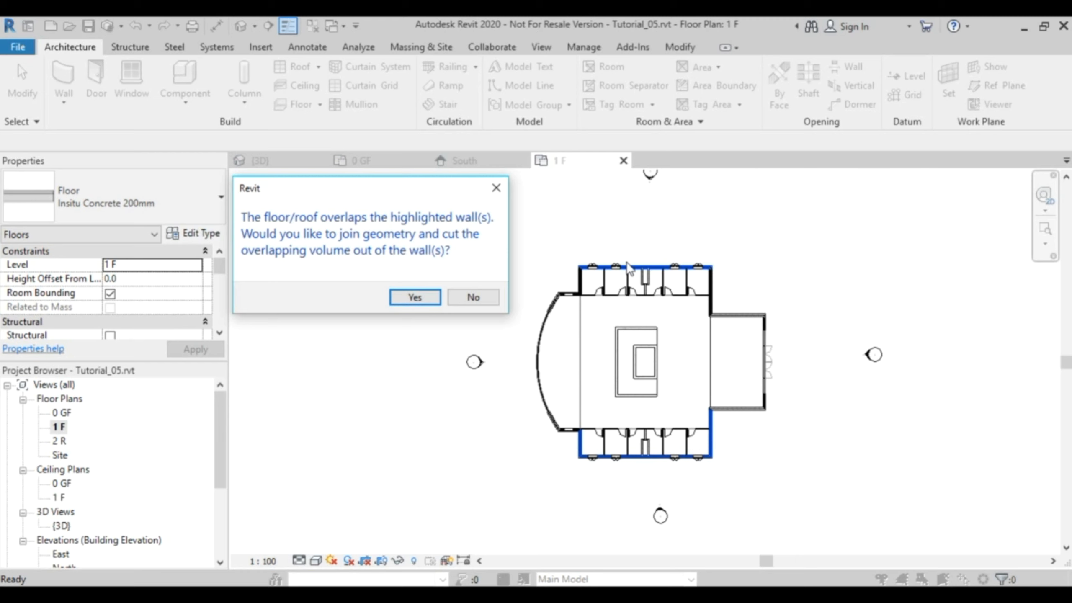
{"action": "left_click", "coordinate": [411, 297]}
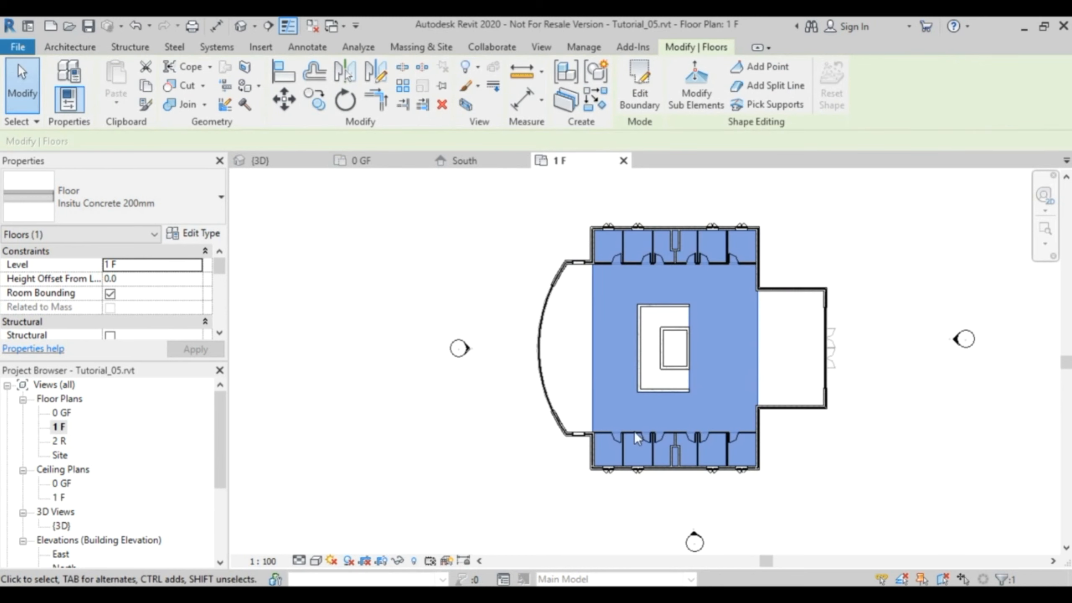
{"action": "left_click", "coordinate": [797, 235]}
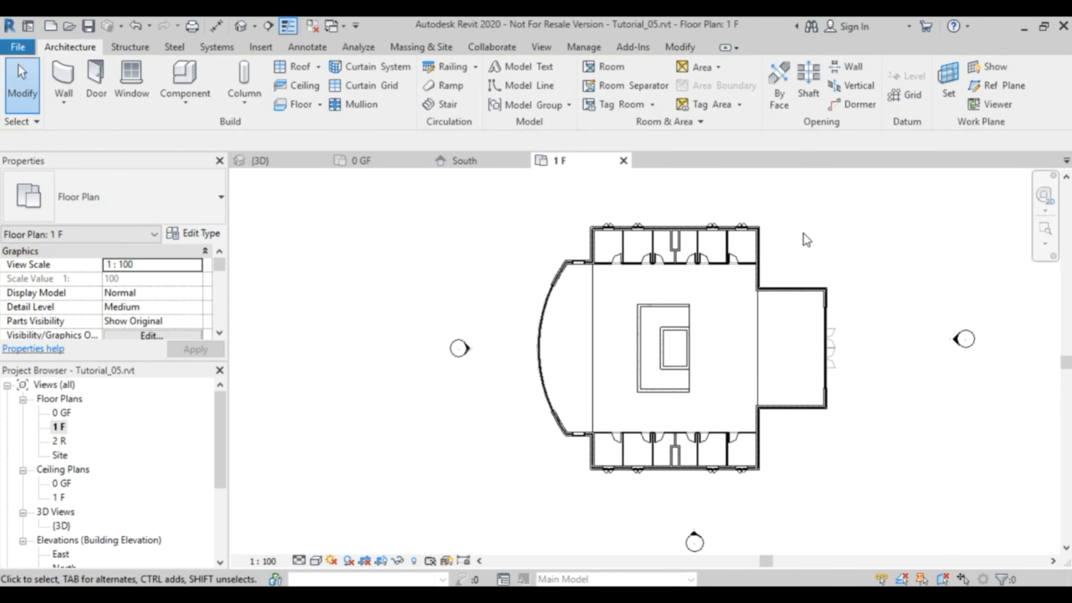
Open the boundary sketch of the level 1 F in-situ concrete floor slab for editing.
{"action": "scroll", "coordinate": [690, 260], "scroll_direction": "up", "scroll_amount": 6}
{"action": "middle_click_drag", "start_coordinate": [689, 260], "coordinate": [678, 423]}
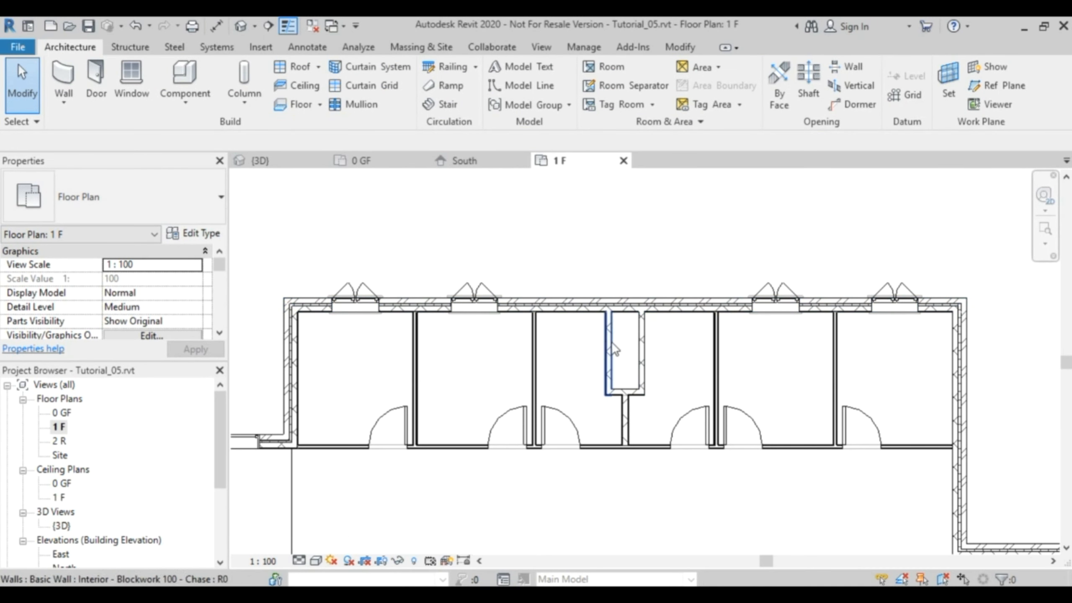
{"action": "scroll", "coordinate": [654, 396], "scroll_direction": "down", "scroll_amount": 3}
{"action": "middle_click_drag", "start_coordinate": [720, 503], "coordinate": [662, 289]}
{"action": "middle_click_drag", "start_coordinate": [578, 499], "coordinate": [578, 351]}
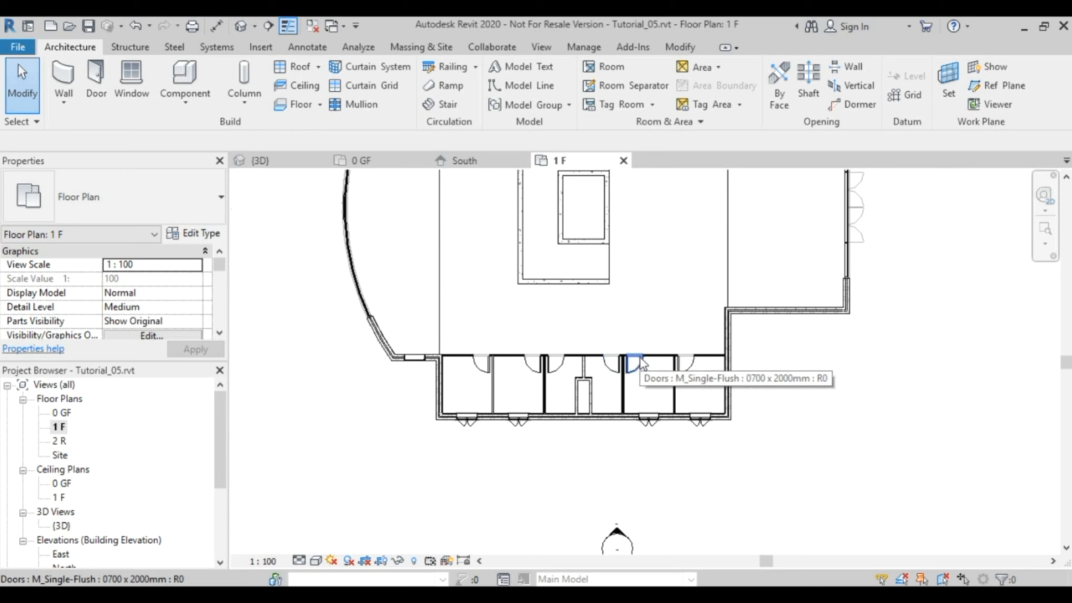
{"action": "left_click", "coordinate": [729, 276]}
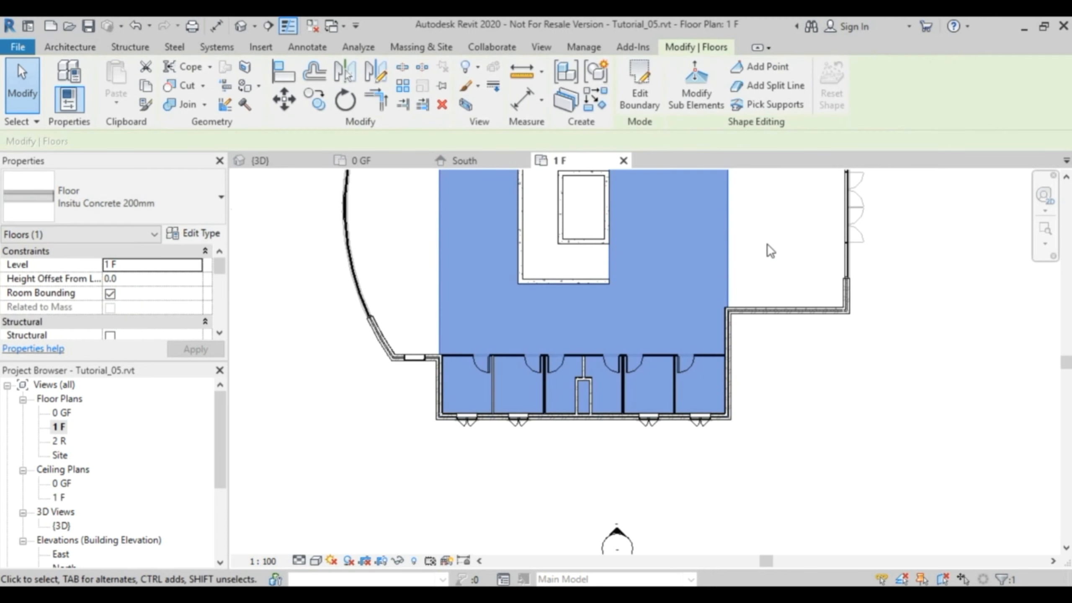
{"action": "middle_click_drag", "start_coordinate": [778, 254], "coordinate": [764, 425]}
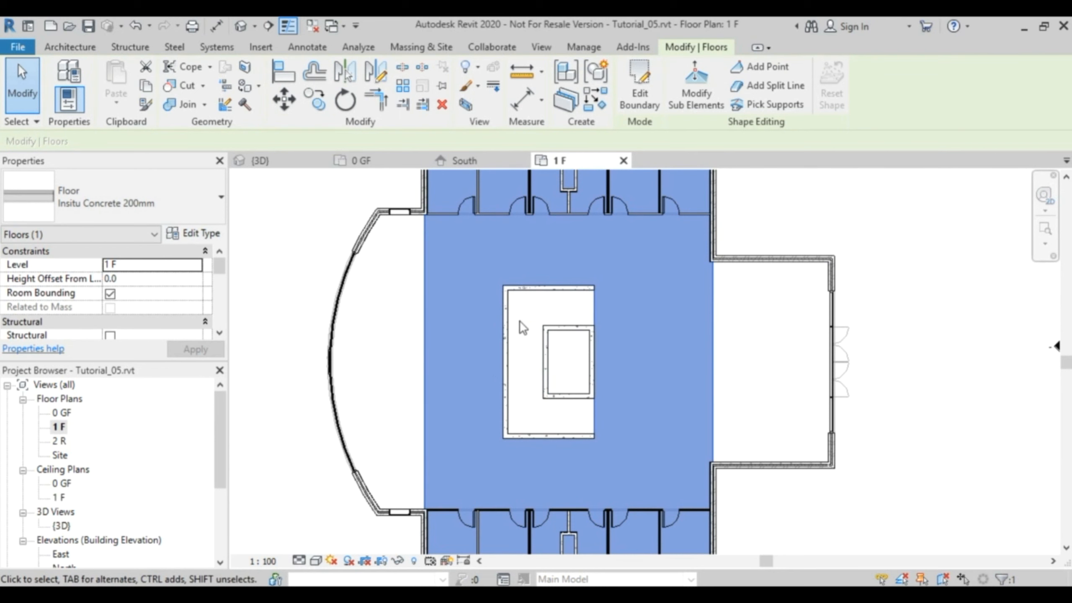
{"action": "left_click", "coordinate": [639, 87]}
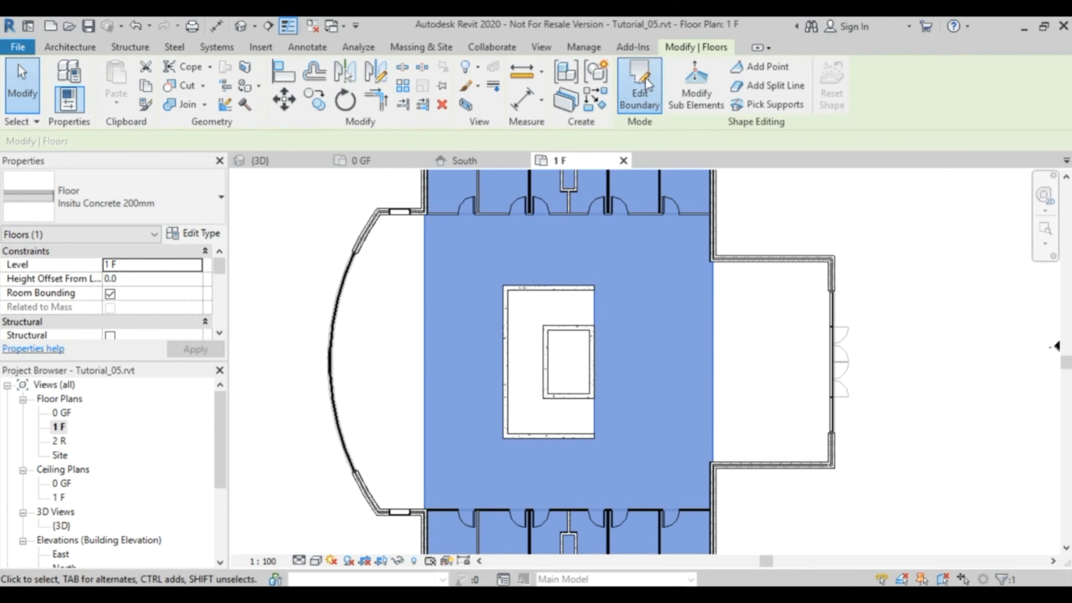
Draw a rectangular opening of 500 by 1409 mm inside the lower wing's central duct walls and finish the floor sketch.
{"action": "middle_click_drag", "start_coordinate": [782, 407], "coordinate": [843, 278]}
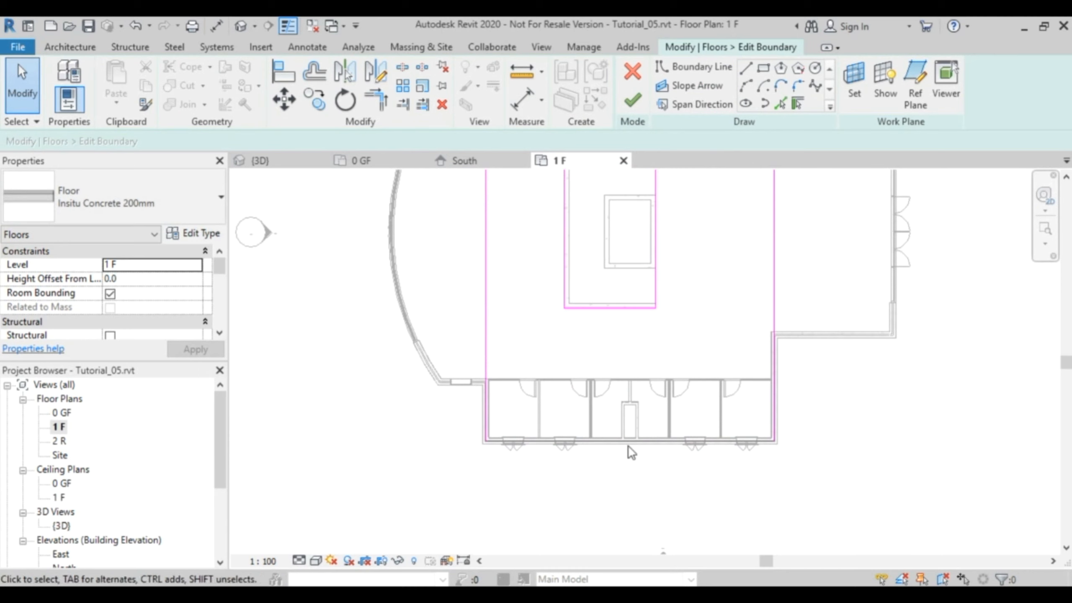
{"action": "scroll", "coordinate": [633, 427], "scroll_direction": "up", "scroll_amount": 3}
{"action": "scroll", "coordinate": [635, 428], "scroll_direction": "up", "scroll_amount": 2}
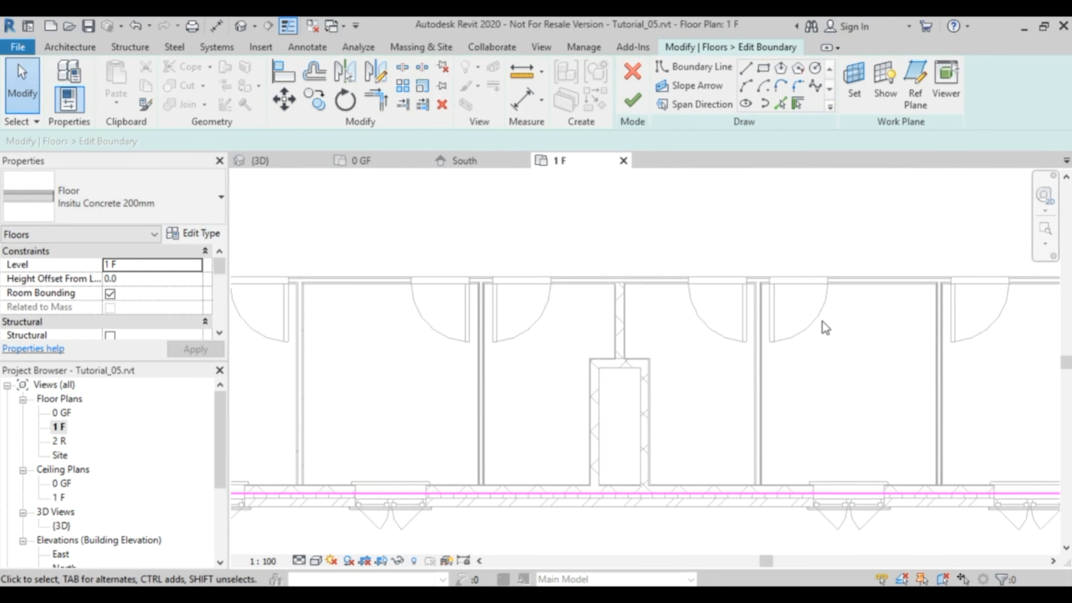
{"action": "left_click", "coordinate": [763, 67]}
{"action": "left_click", "coordinate": [599, 367]}
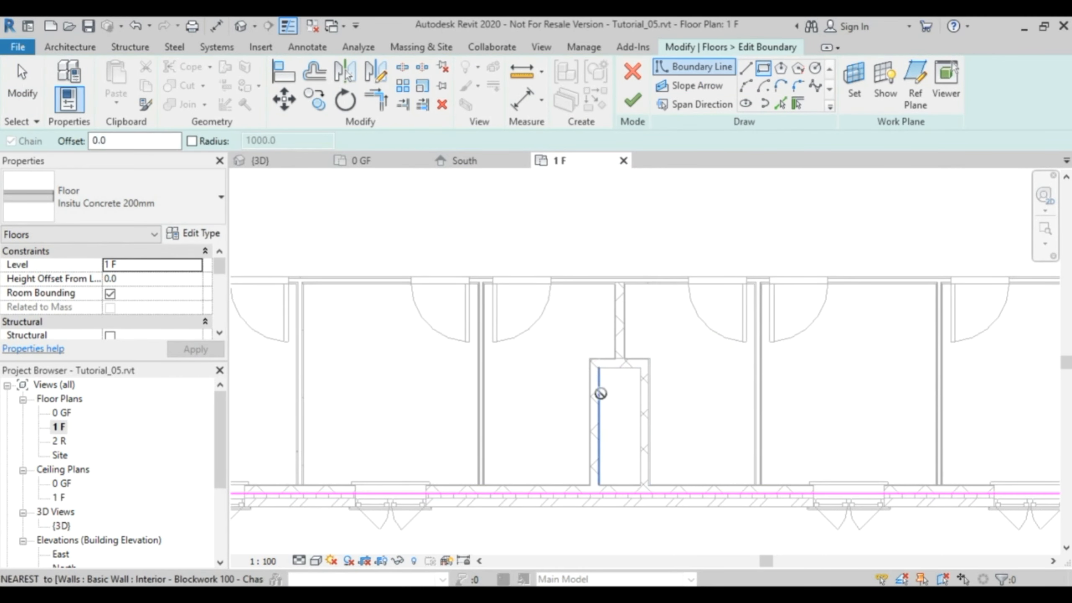
{"action": "left_click", "coordinate": [641, 485]}
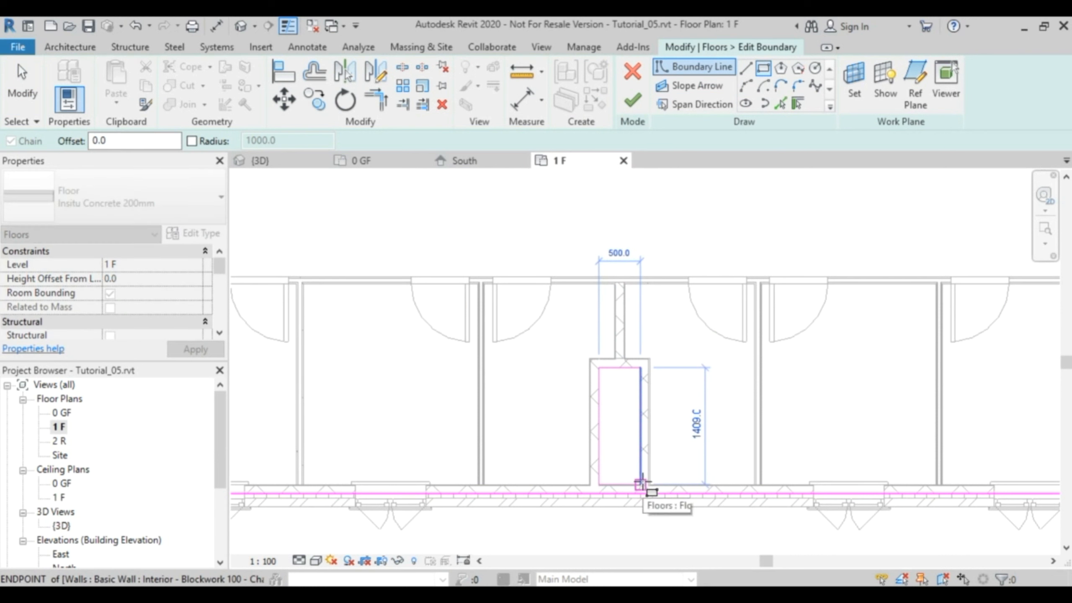
{"action": "left_click", "coordinate": [640, 484]}
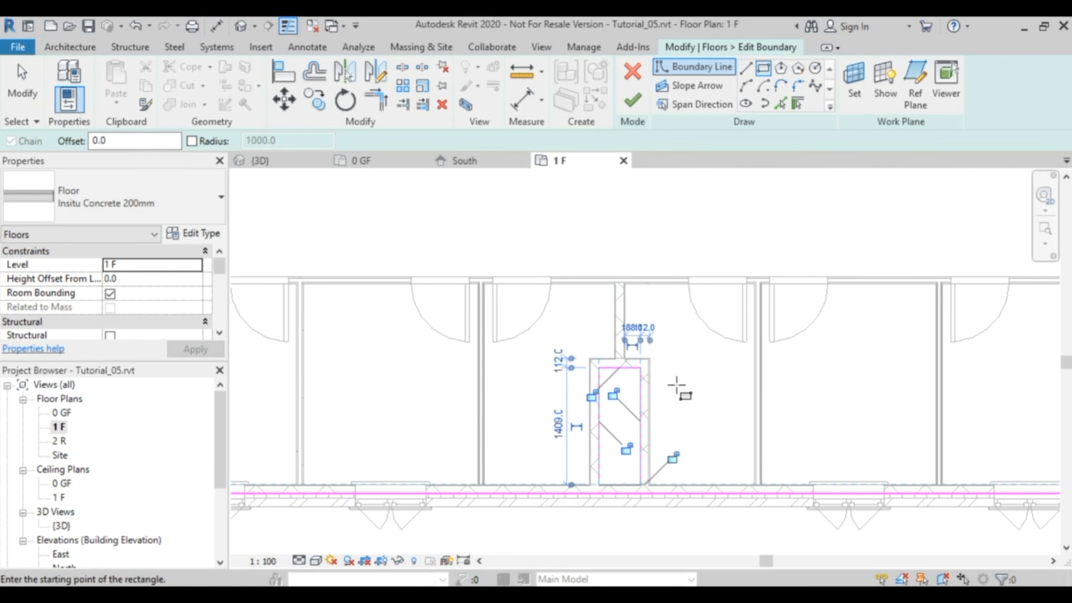
{"action": "left_click", "coordinate": [632, 100]}
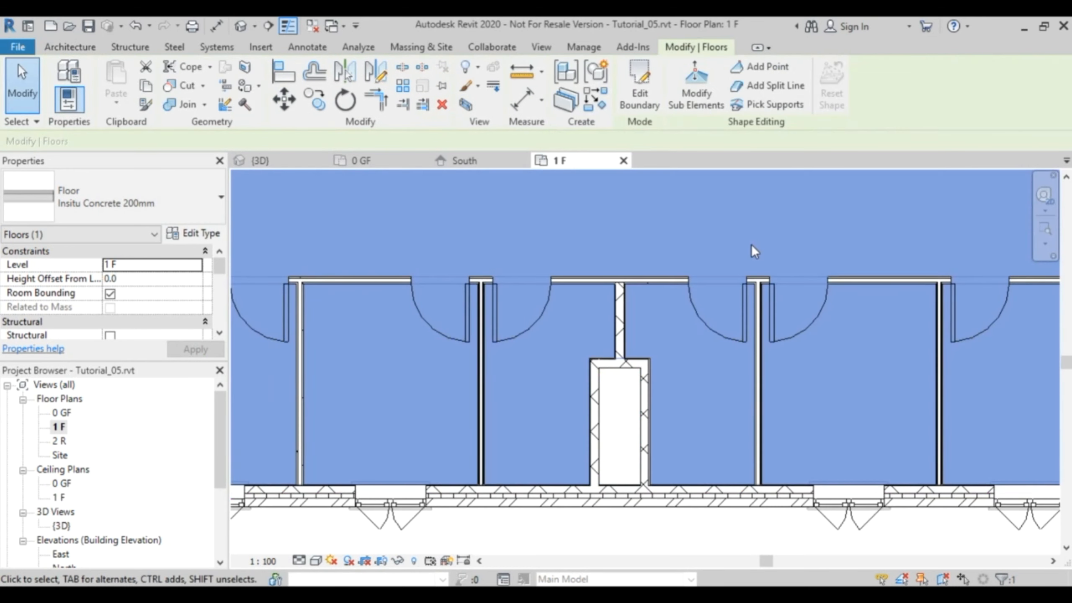
Examine the lower wing's duct opening in the floor slab on the plan and in the 3D view.
{"action": "scroll", "coordinate": [684, 402], "scroll_direction": "down", "scroll_amount": 3}
{"action": "middle_click_drag", "start_coordinate": [683, 401], "coordinate": [666, 446]}
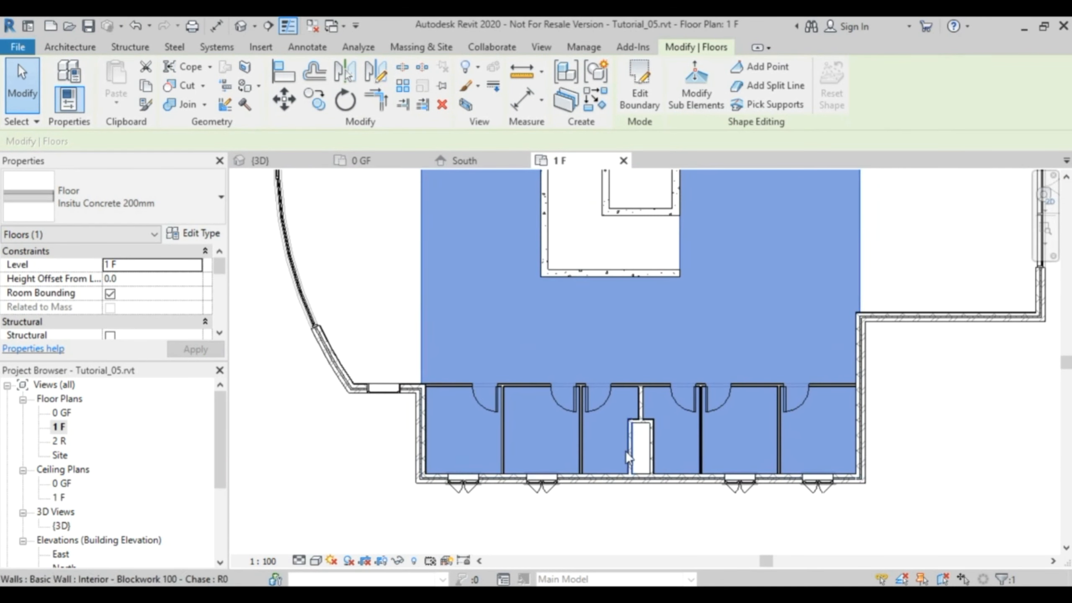
{"action": "left_click", "coordinate": [270, 160]}
{"action": "left_click", "coordinate": [791, 485]}
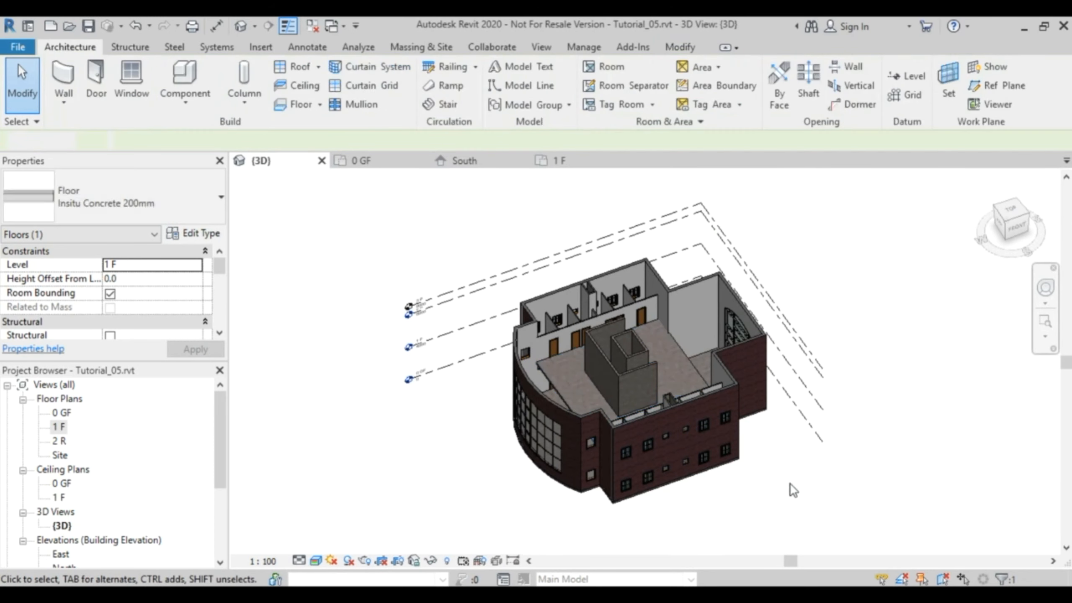
{"action": "middle_click_drag", "start_coordinate": [667, 408], "coordinate": [693, 451], "text": "shift"}
{"action": "scroll", "coordinate": [693, 451], "scroll_direction": "up", "scroll_amount": 10}
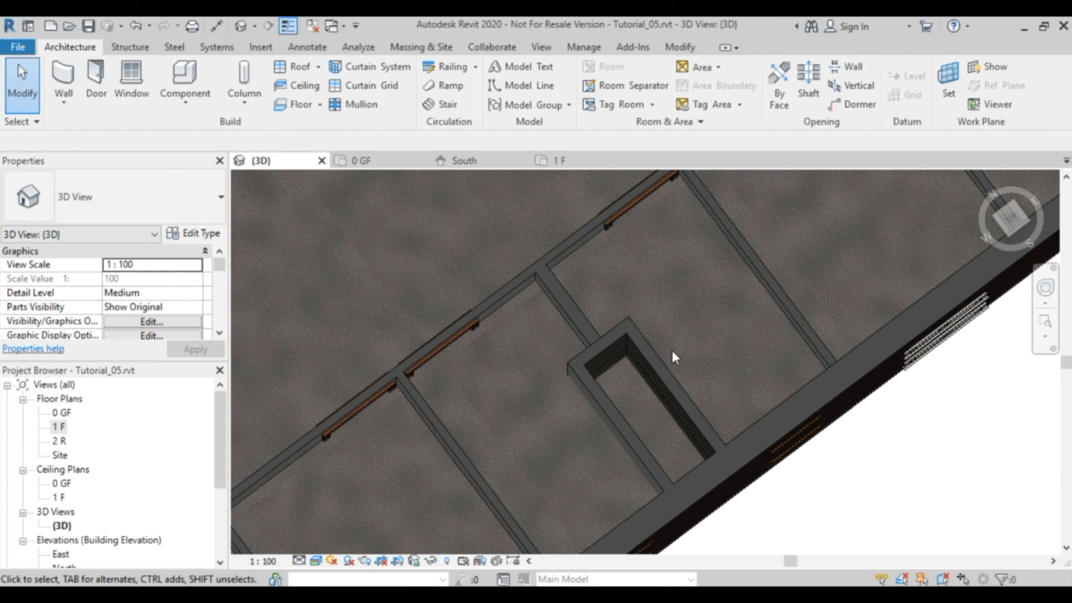
{"action": "scroll", "coordinate": [671, 350], "scroll_direction": "down", "scroll_amount": 5}
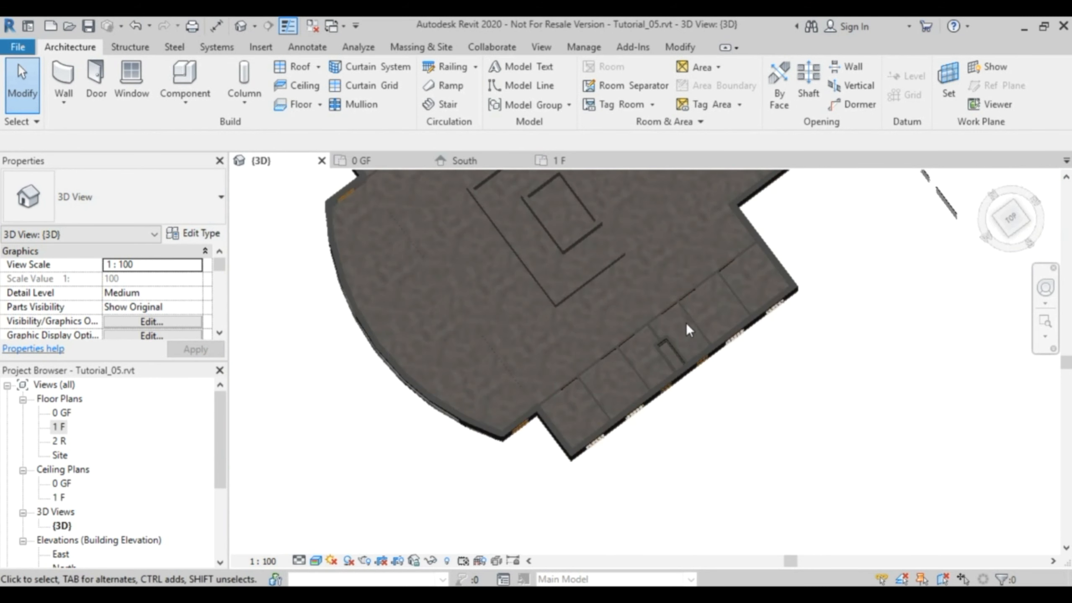
Start a shaft opening on the 1 F plan and draw its rectangular boundary along the inner faces of the upper wing's duct walls.
{"action": "left_click", "coordinate": [561, 161]}
{"action": "scroll", "coordinate": [619, 227], "scroll_direction": "down", "scroll_amount": 4}
{"action": "middle_click_drag", "start_coordinate": [629, 191], "coordinate": [629, 354]}
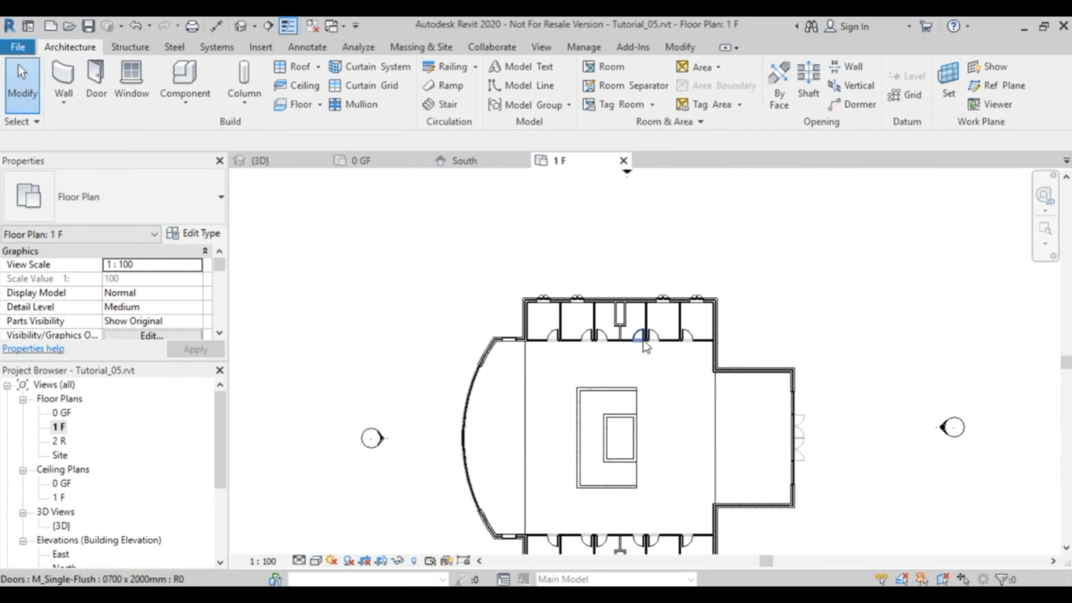
{"action": "scroll", "coordinate": [645, 364], "scroll_direction": "up", "scroll_amount": 3}
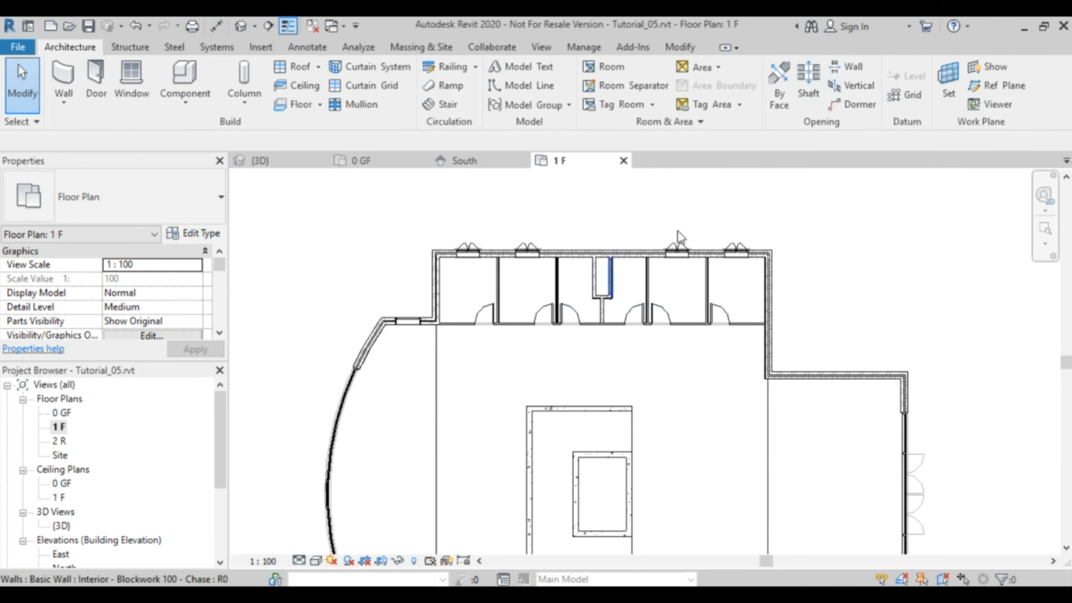
{"action": "left_click", "coordinate": [808, 87]}
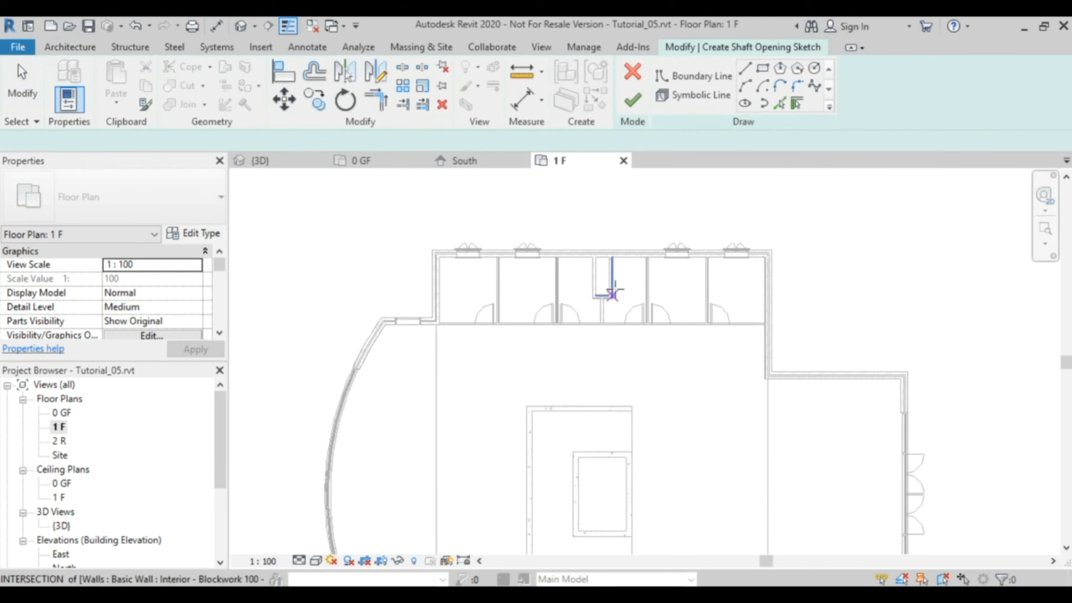
{"action": "scroll", "coordinate": [633, 286], "scroll_direction": "up", "scroll_amount": 3}
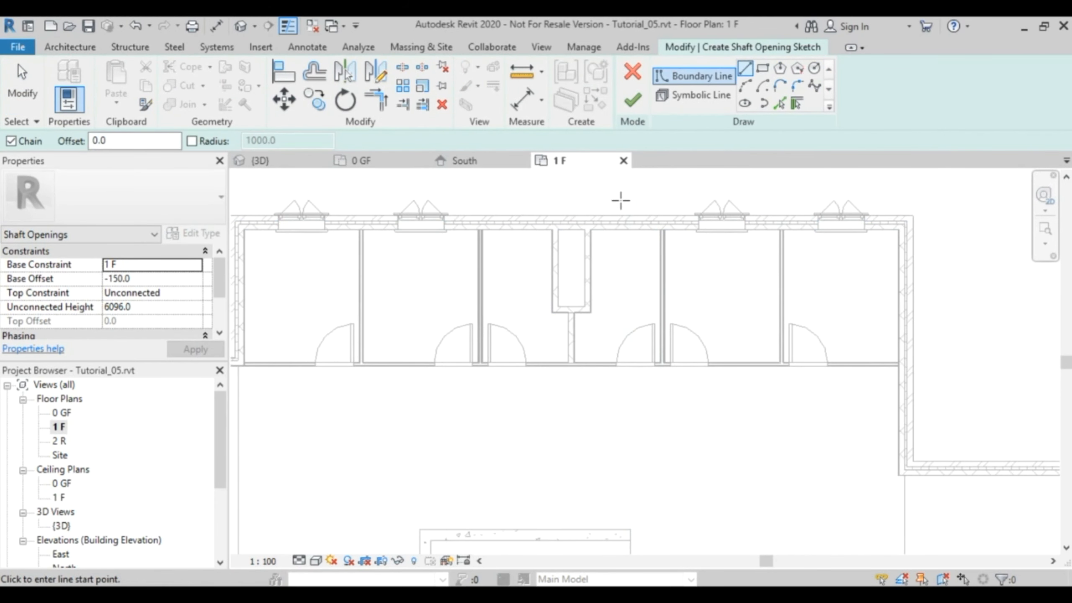
{"action": "left_click", "coordinate": [762, 67]}
{"action": "scroll", "coordinate": [598, 258], "scroll_direction": "up", "scroll_amount": 3}
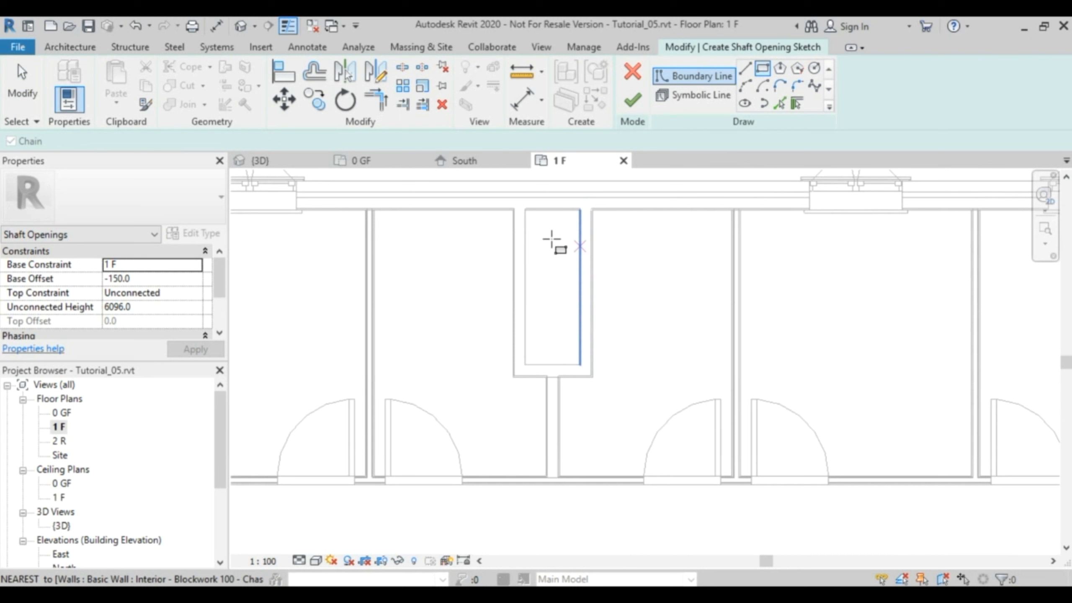
{"action": "left_click", "coordinate": [525, 209]}
{"action": "left_click", "coordinate": [581, 364]}
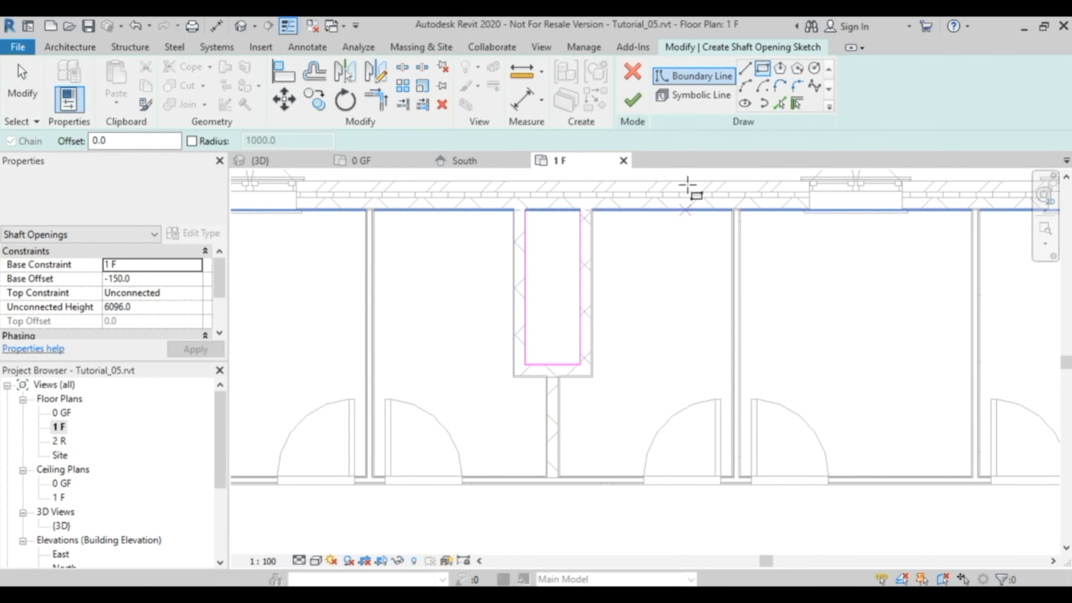
Draw two crossing diagonal symbolic lines between the opposite corners of the shaft opening's rectangle.
{"action": "left_click", "coordinate": [694, 94]}
{"action": "left_click", "coordinate": [579, 209]}
{"action": "left_click", "coordinate": [525, 364]}
{"action": "key", "text": "Escape"}
{"action": "left_click", "coordinate": [526, 209]}
{"action": "left_click", "coordinate": [580, 364]}
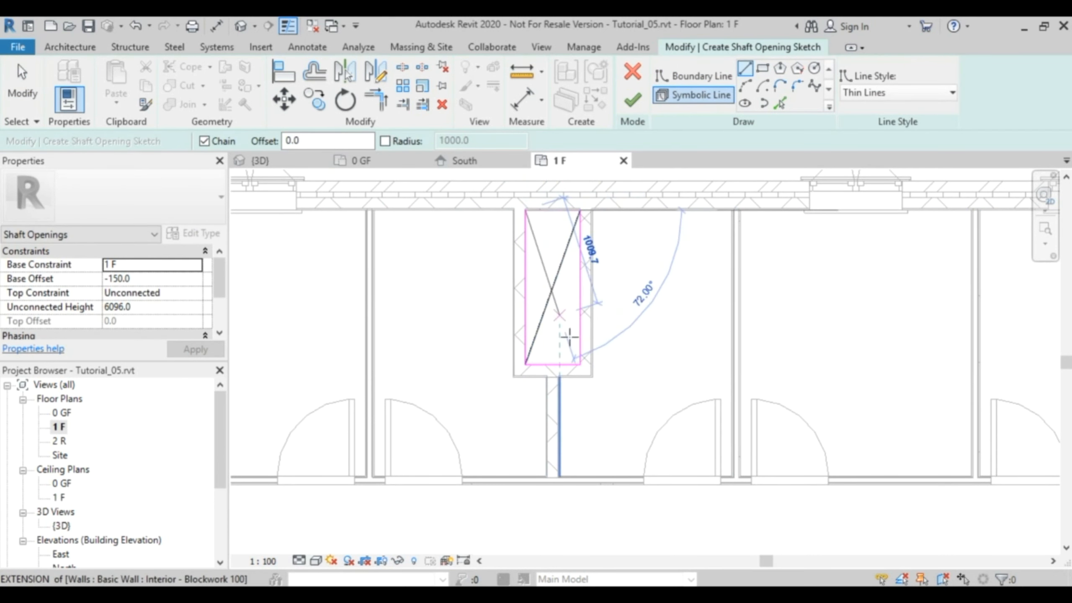
{"action": "key", "text": "Escape"}
{"action": "key", "text": "Escape"}
{"action": "key", "text": "Escape"}
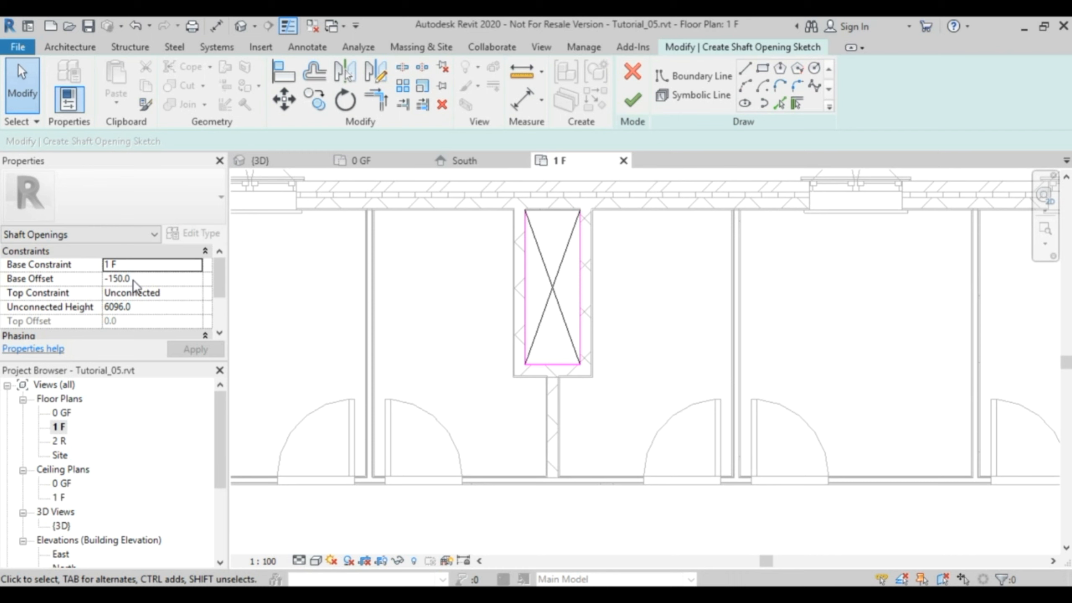
Set the shaft's base offset to -250 mm and its top constraint up to level 3 P, and finish the sketch.
{"action": "left_click", "coordinate": [151, 279]}
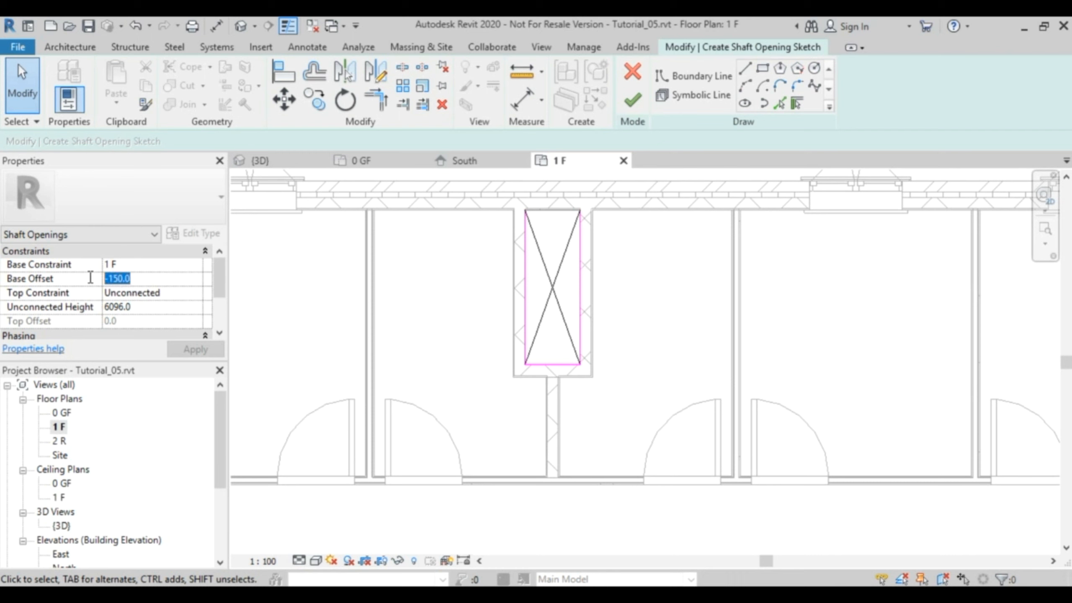
{"action": "type", "text": "-"}
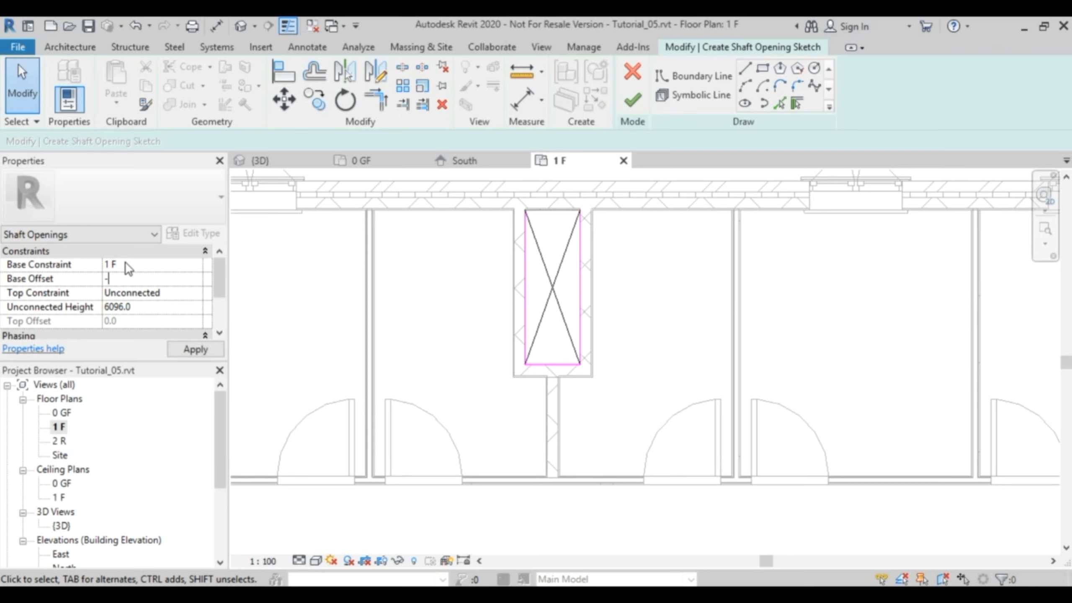
{"action": "key", "text": "Return"}
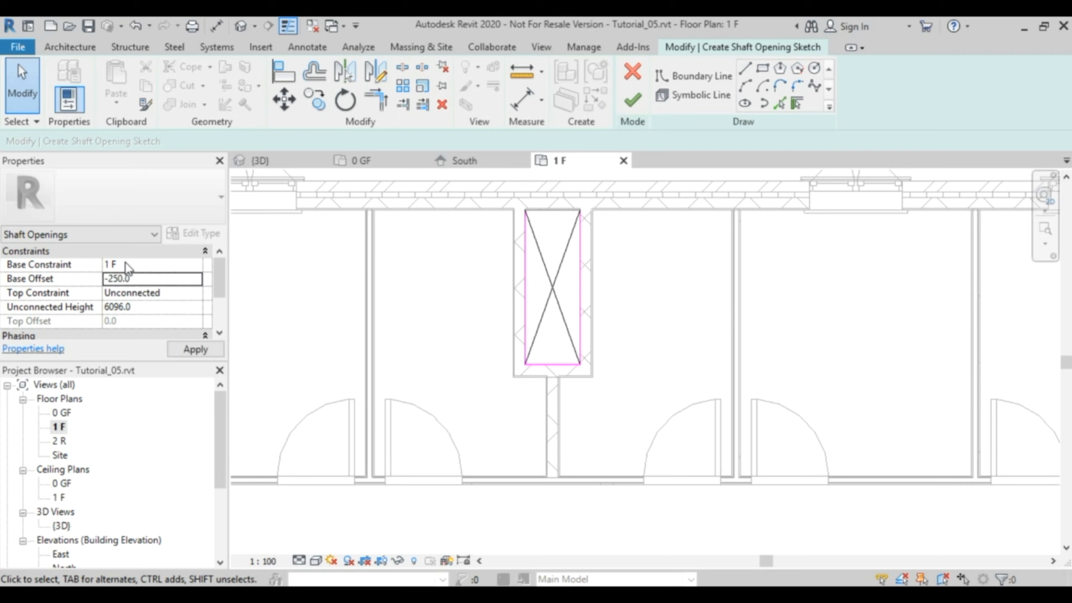
{"action": "left_click", "coordinate": [198, 294]}
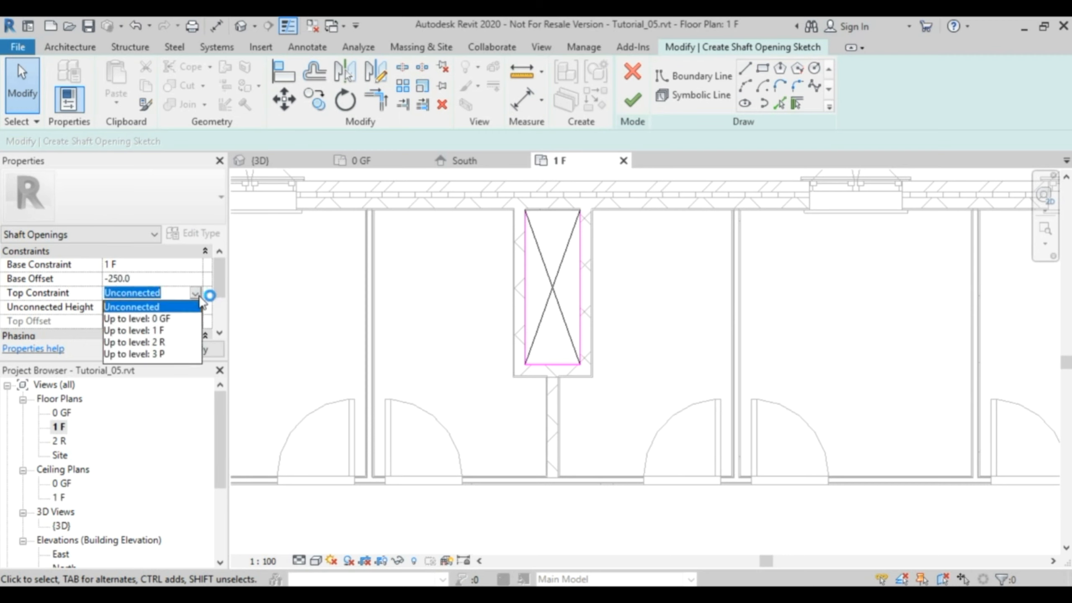
{"action": "left_click", "coordinate": [159, 355]}
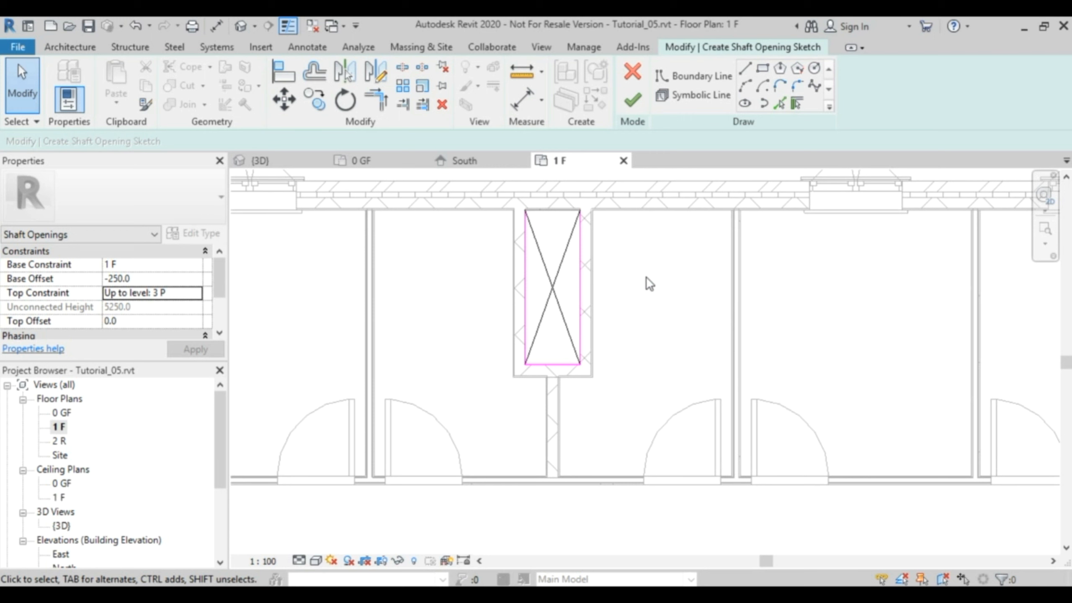
{"action": "left_click", "coordinate": [633, 101]}
Compare the upper wing's shaft opening with the lower wing's duct opening on the 1 F plan.
{"action": "scroll", "coordinate": [691, 299], "scroll_direction": "down", "scroll_amount": 2}
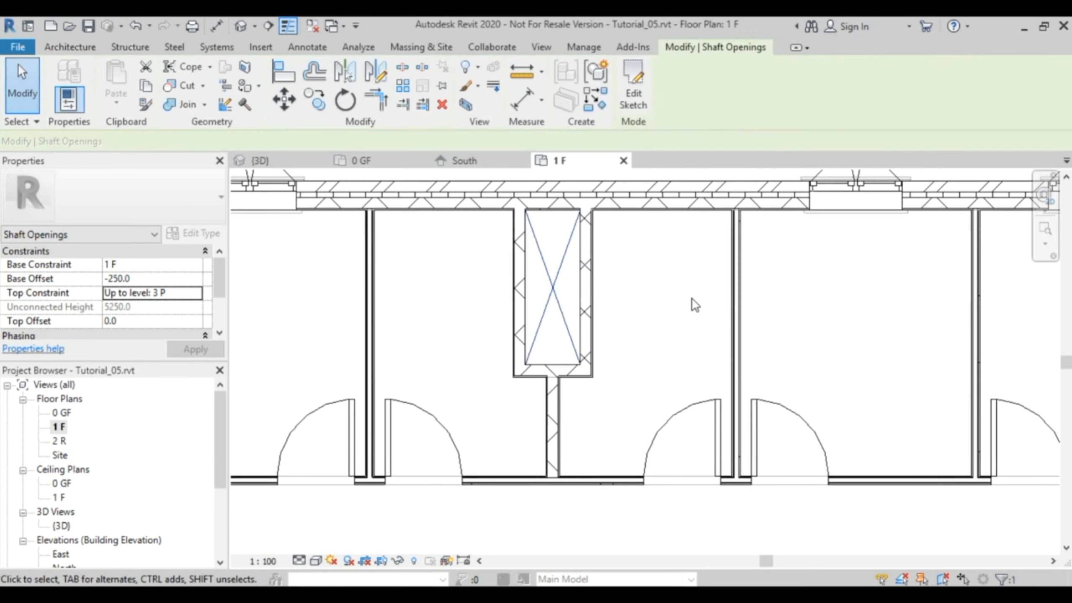
{"action": "scroll", "coordinate": [590, 283], "scroll_direction": "down", "scroll_amount": 2}
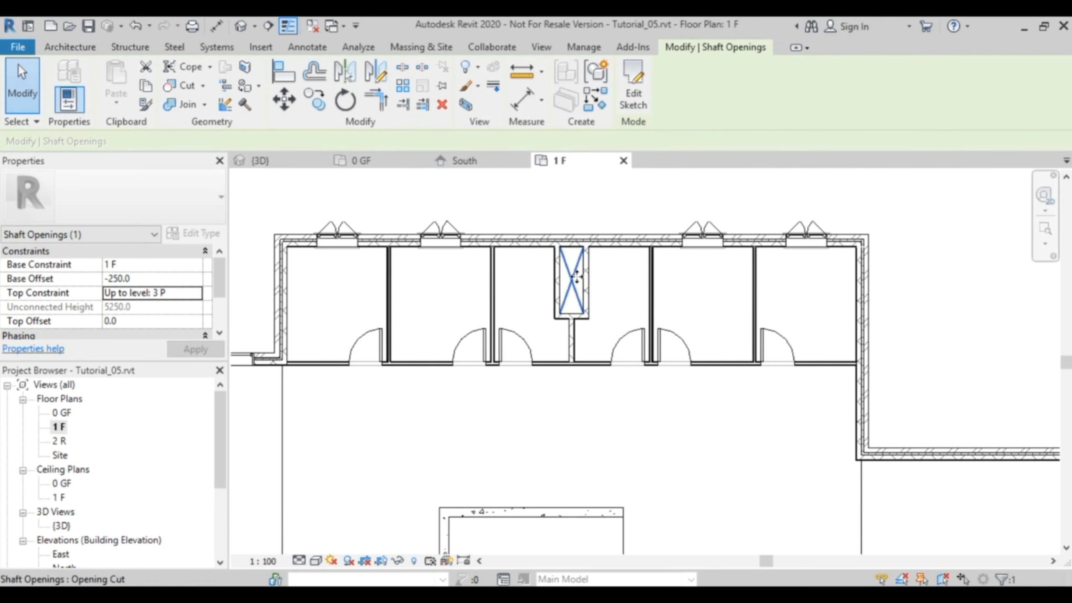
{"action": "scroll", "coordinate": [581, 277], "scroll_direction": "up", "scroll_amount": 4}
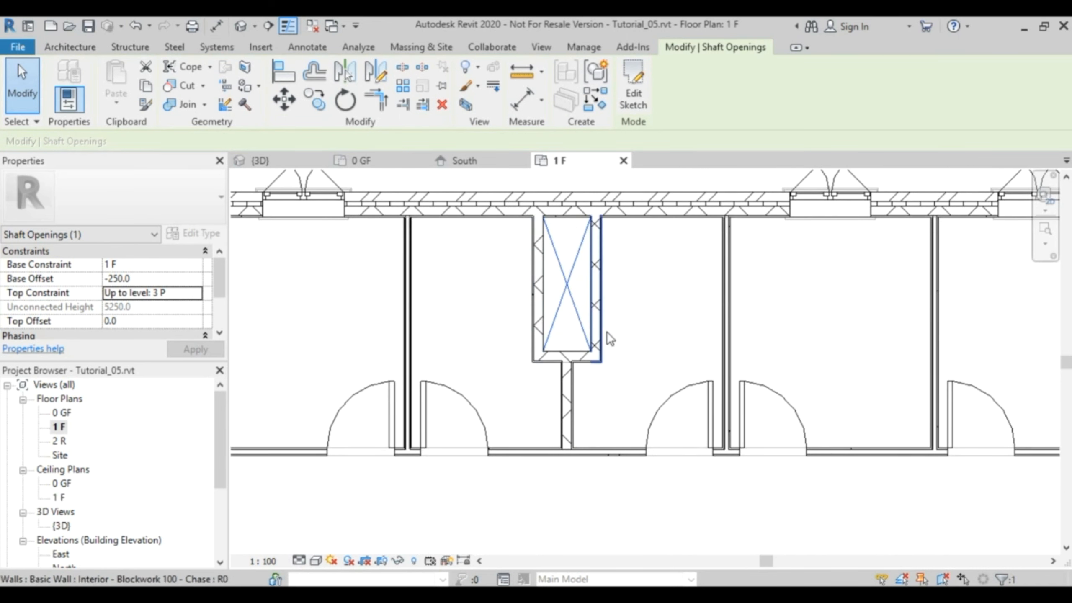
{"action": "middle_click_drag", "start_coordinate": [687, 325], "coordinate": [696, 120]}
{"action": "scroll", "coordinate": [723, 427], "scroll_direction": "down", "scroll_amount": 3}
{"action": "middle_click_drag", "start_coordinate": [752, 506], "coordinate": [692, 303]}
{"action": "middle_click_drag", "start_coordinate": [620, 511], "coordinate": [664, 288]}
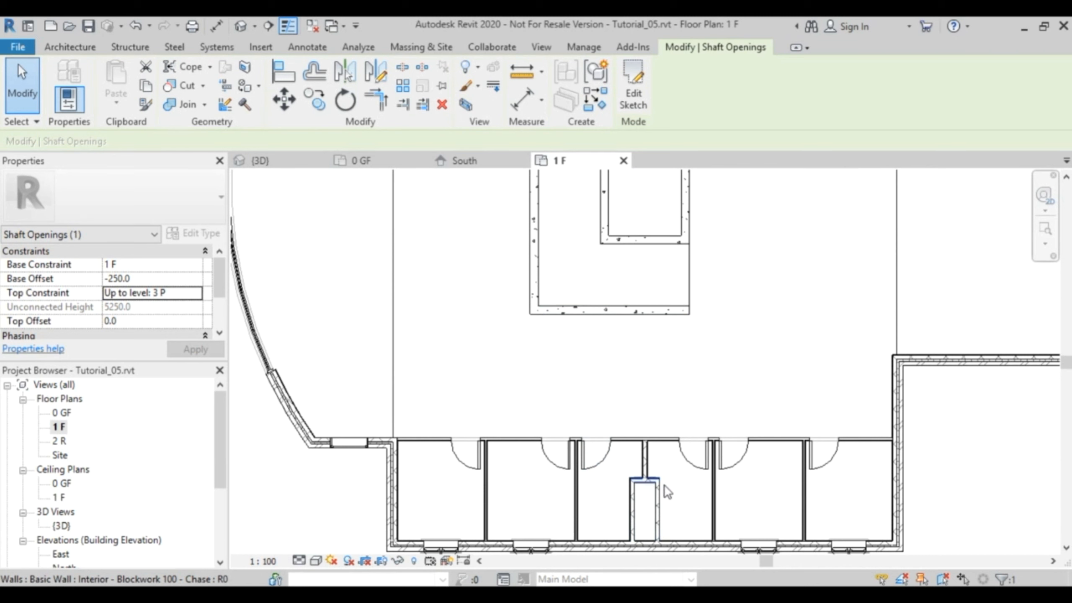
Inspect the upper wing's shaft opening through the floor slab in the 3D view.
{"action": "left_click", "coordinate": [306, 160]}
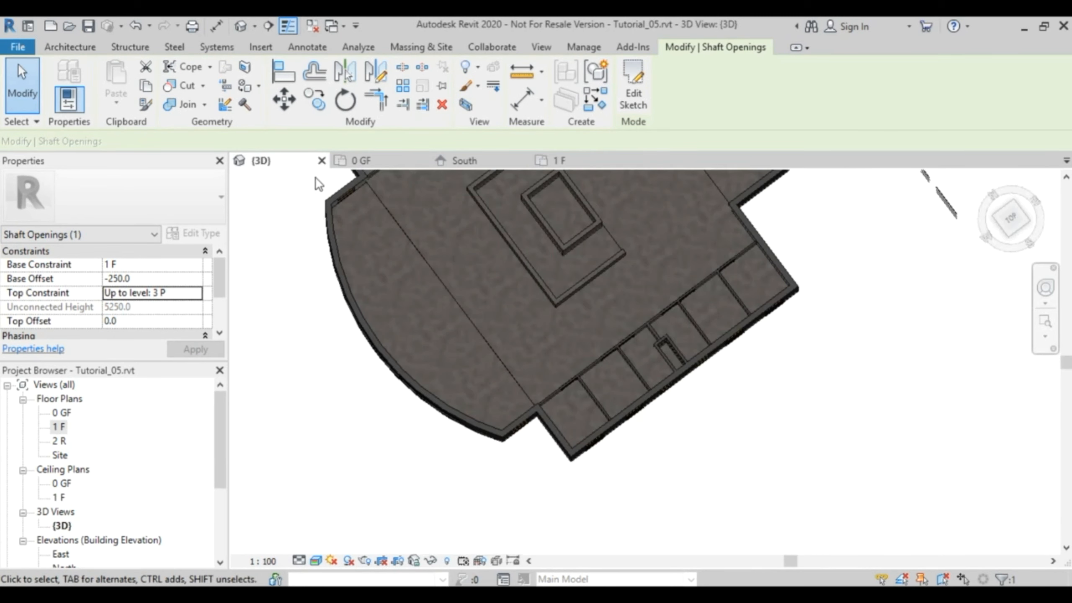
{"action": "middle_click_drag", "start_coordinate": [550, 297], "coordinate": [684, 511]}
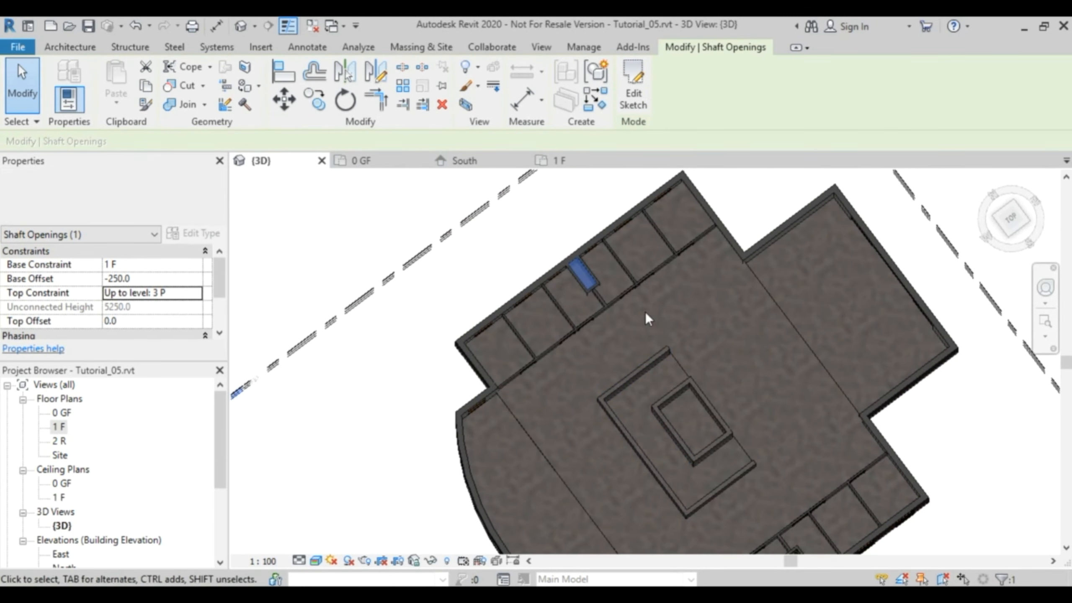
{"action": "left_click", "coordinate": [541, 231]}
{"action": "middle_click_drag", "start_coordinate": [608, 313], "coordinate": [633, 287], "text": "shift"}
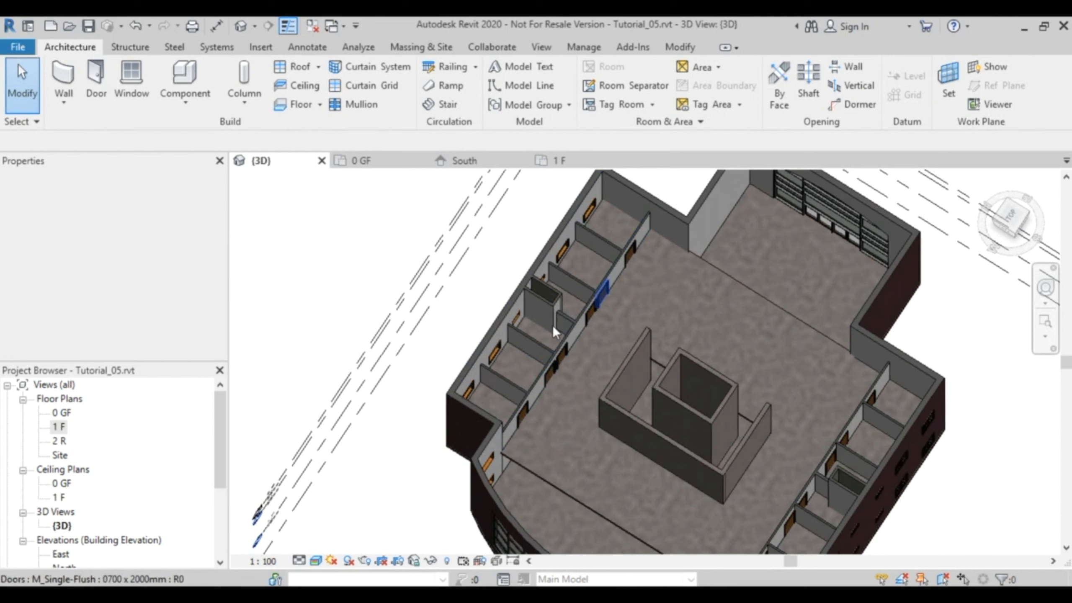
Check the shaft opening's level constraints and view the whole building from the front in 3D.
{"action": "left_click", "coordinate": [556, 305]}
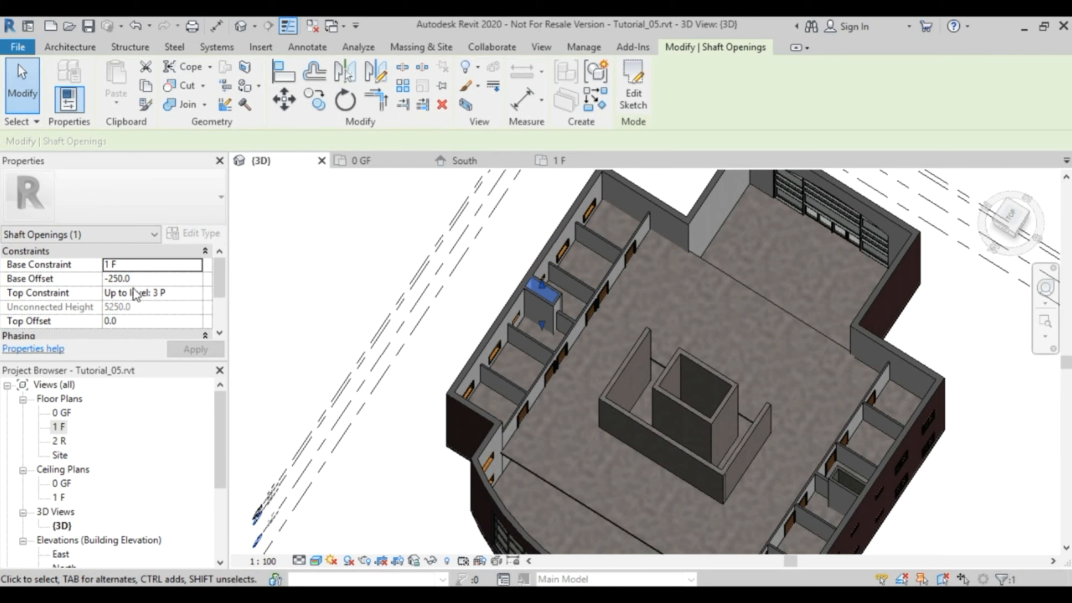
{"action": "left_click", "coordinate": [490, 293]}
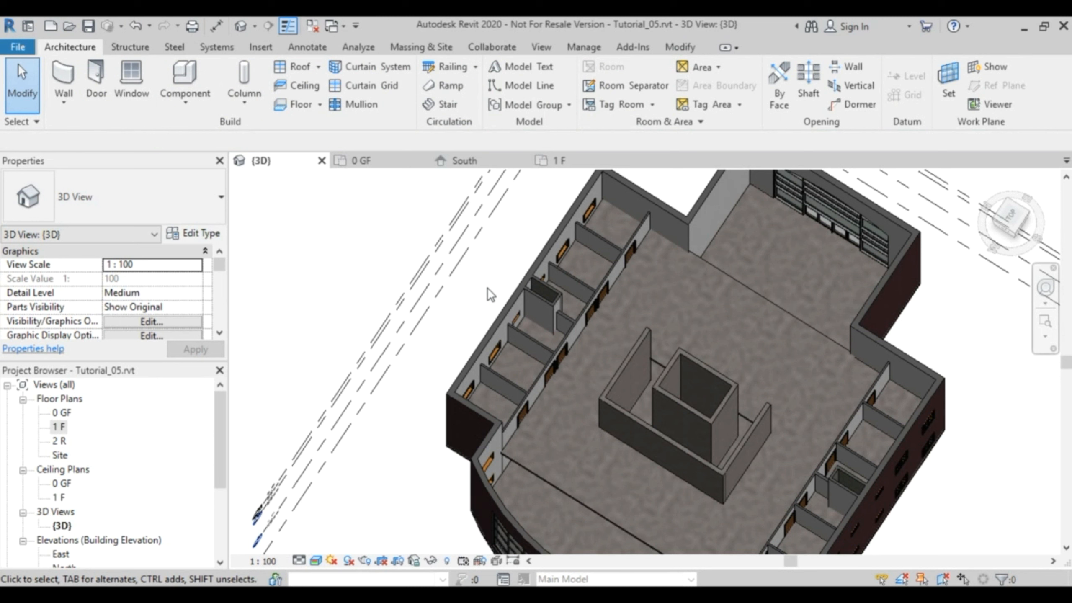
{"action": "middle_click_drag", "start_coordinate": [912, 372], "coordinate": [590, 344], "text": "shift"}
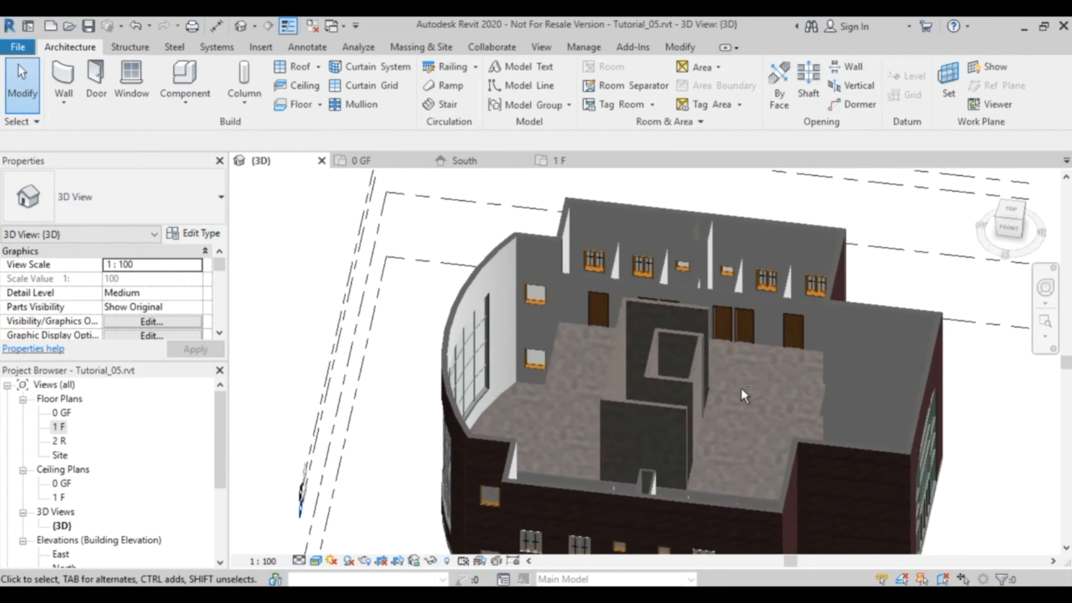
{"action": "scroll", "coordinate": [840, 406], "scroll_direction": "down", "scroll_amount": 3}
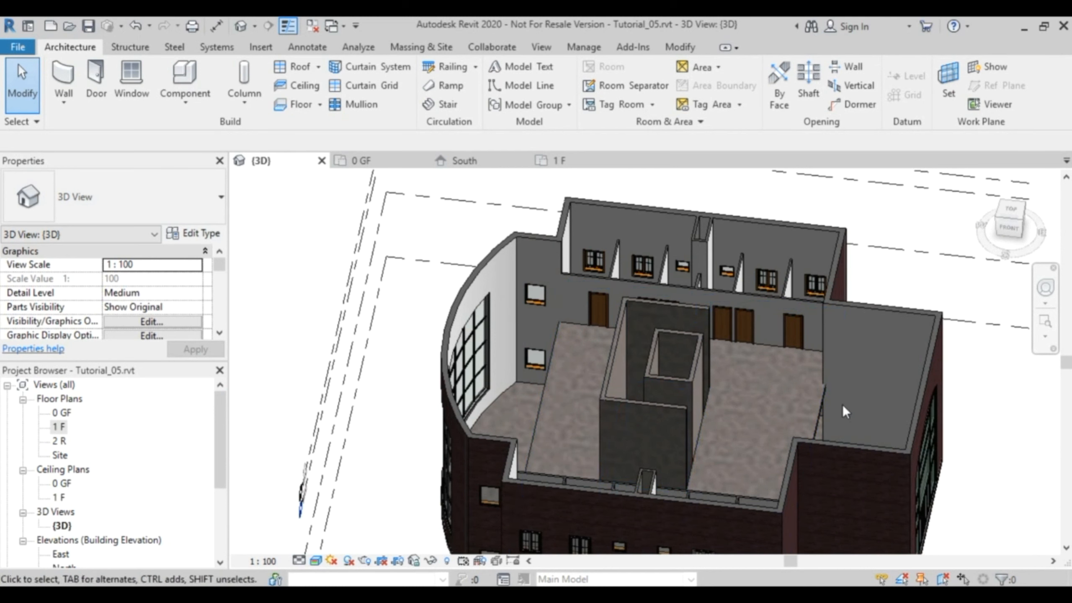
{"action": "middle_click_drag", "start_coordinate": [836, 422], "coordinate": [551, 313], "text": "shift"}
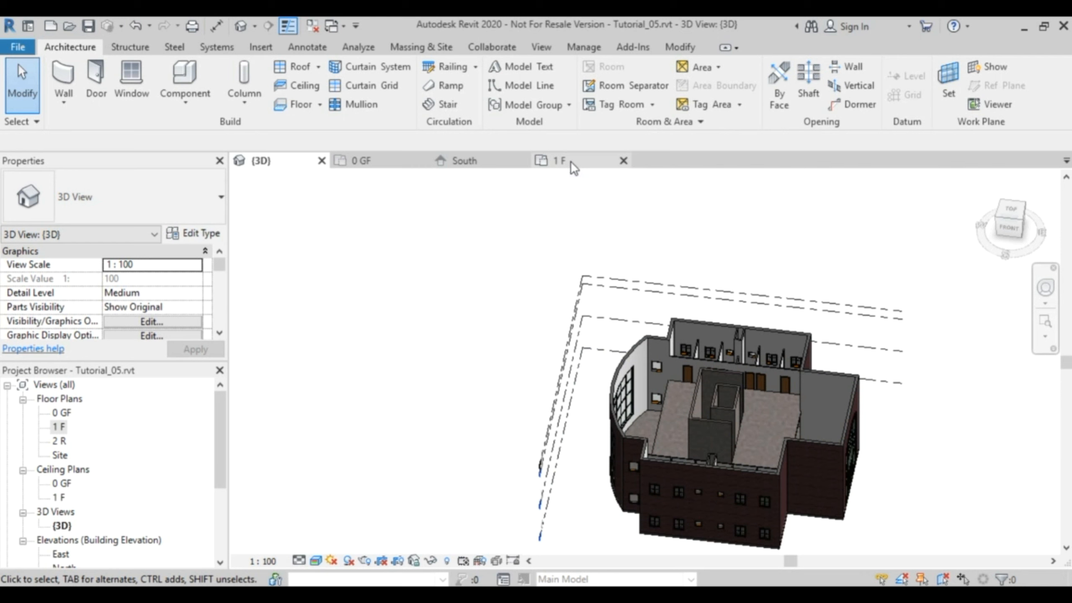
Change the 0 GF floor plan's visual style to a line display without the grey floor shading.
{"action": "left_click", "coordinate": [367, 162]}
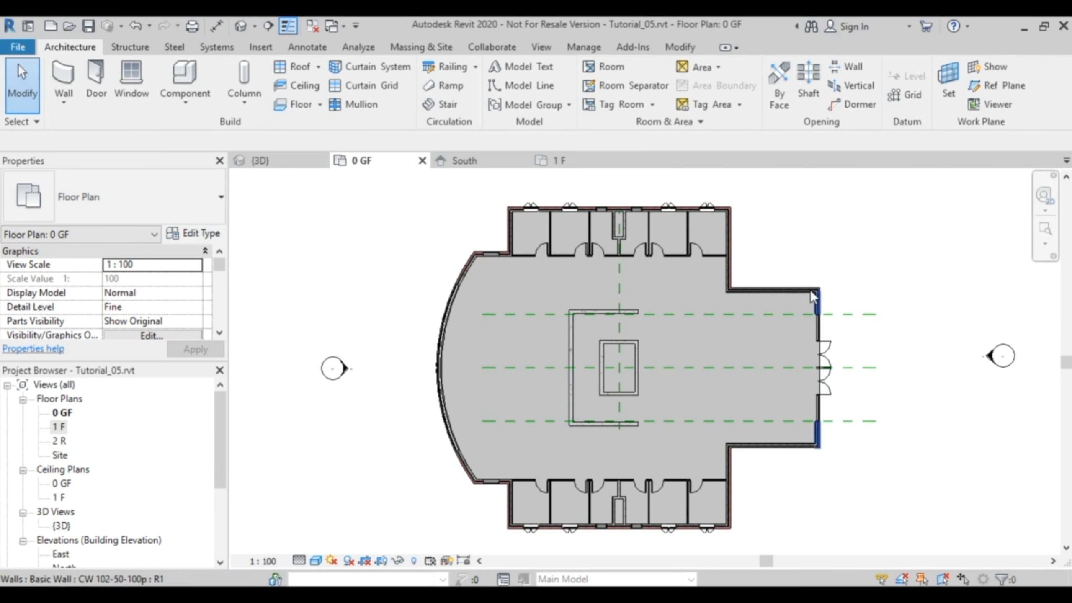
{"action": "left_click", "coordinate": [316, 560]}
{"action": "left_click", "coordinate": [365, 479]}
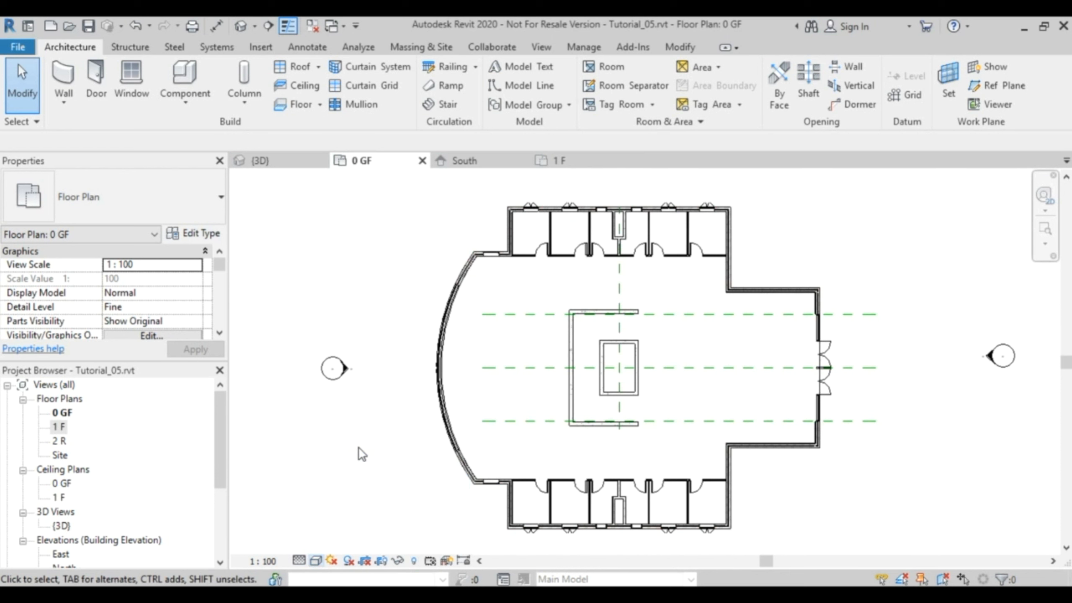
Set the 0 GF plan's underlay base level to 0 GF and its underlay orientation to Look up.
{"action": "left_click", "coordinate": [879, 385]}
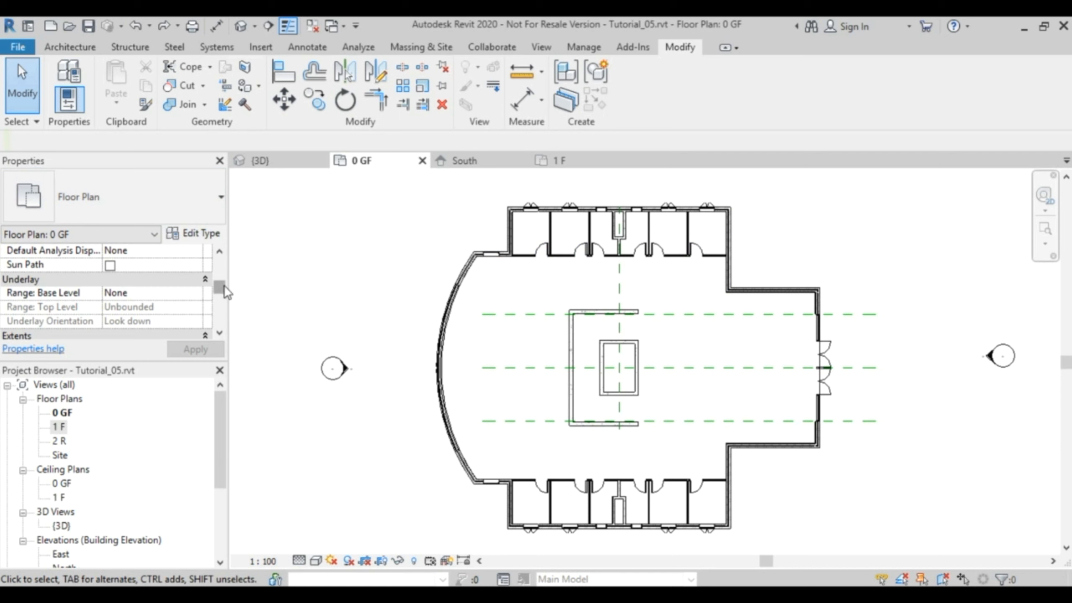
{"action": "left_click_drag", "start_coordinate": [225, 287], "coordinate": [225, 288]}
{"action": "mouse_move", "coordinate": [26, 301]}
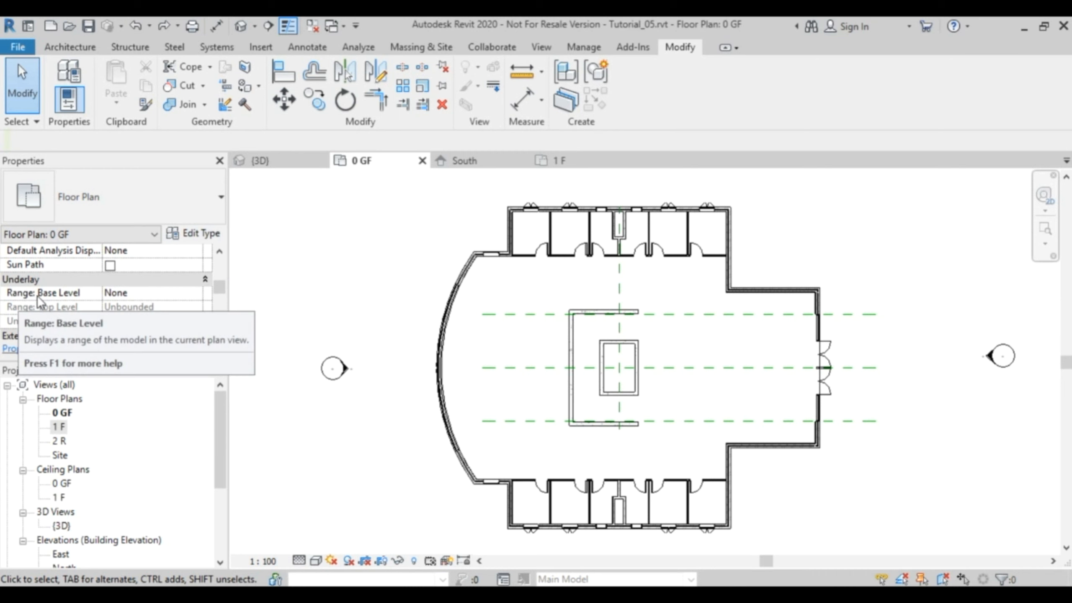
{"action": "left_click", "coordinate": [199, 294]}
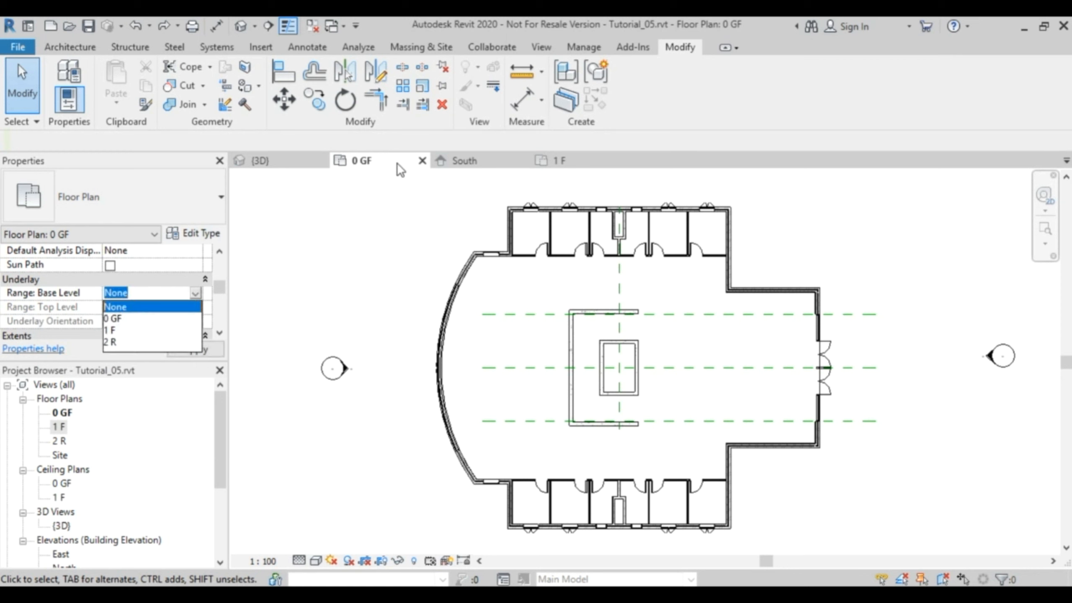
{"action": "left_click", "coordinate": [114, 318]}
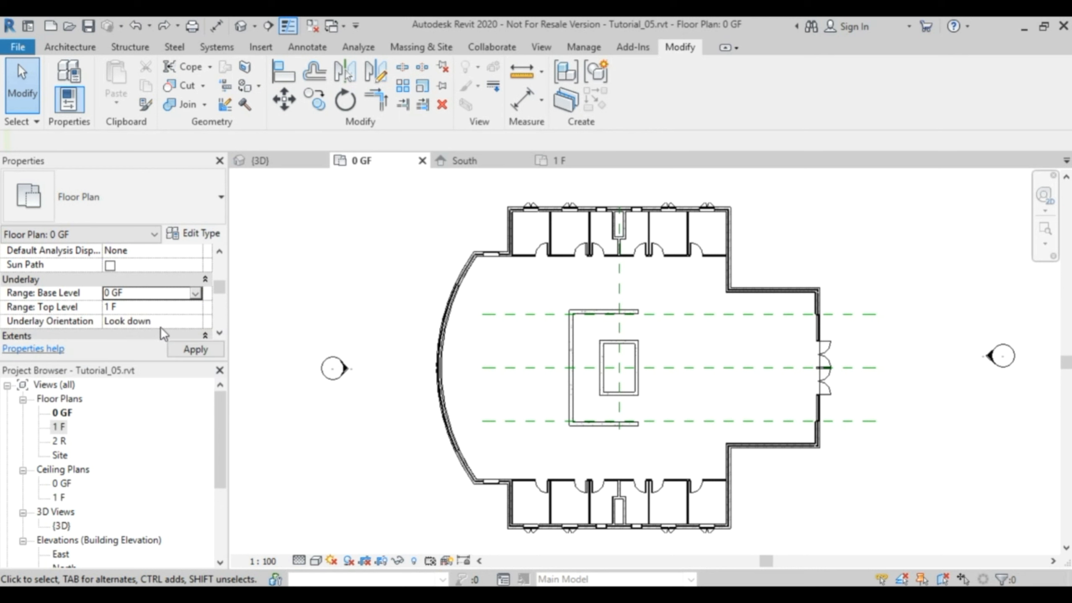
{"action": "left_click", "coordinate": [196, 321]}
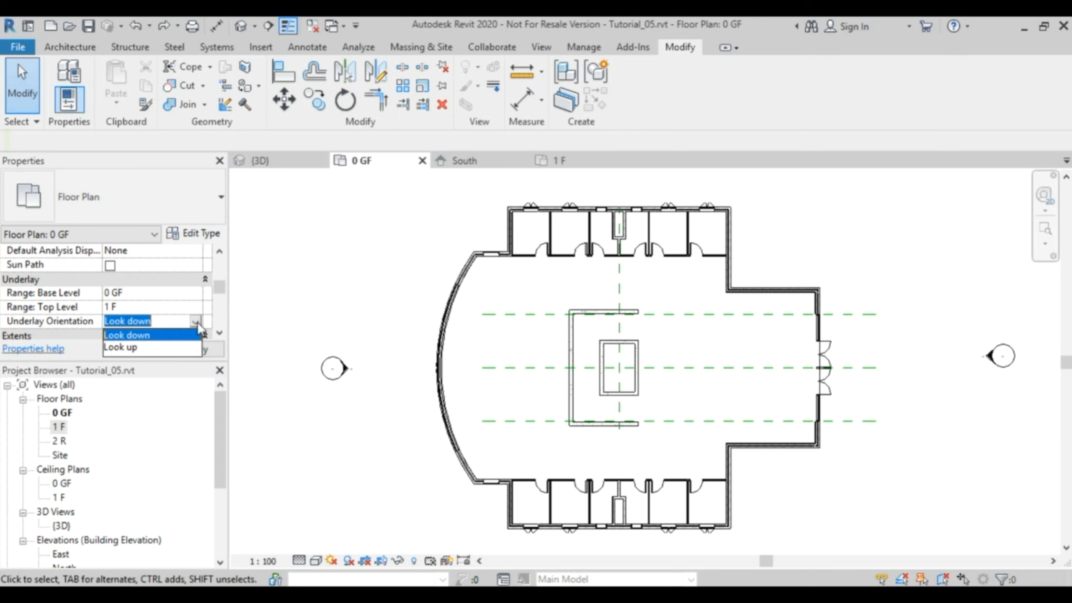
{"action": "left_click", "coordinate": [131, 348]}
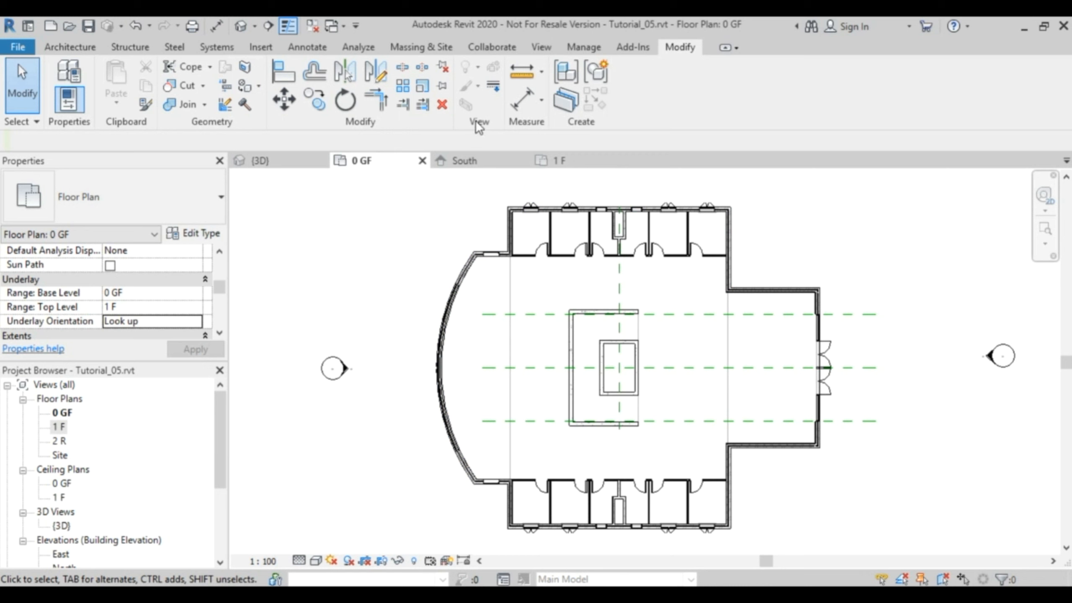
Override the two upper-slab edge lines beside the curved wall and the entrance bay with the <Overhead> linework style.
{"action": "left_click", "coordinate": [497, 94]}
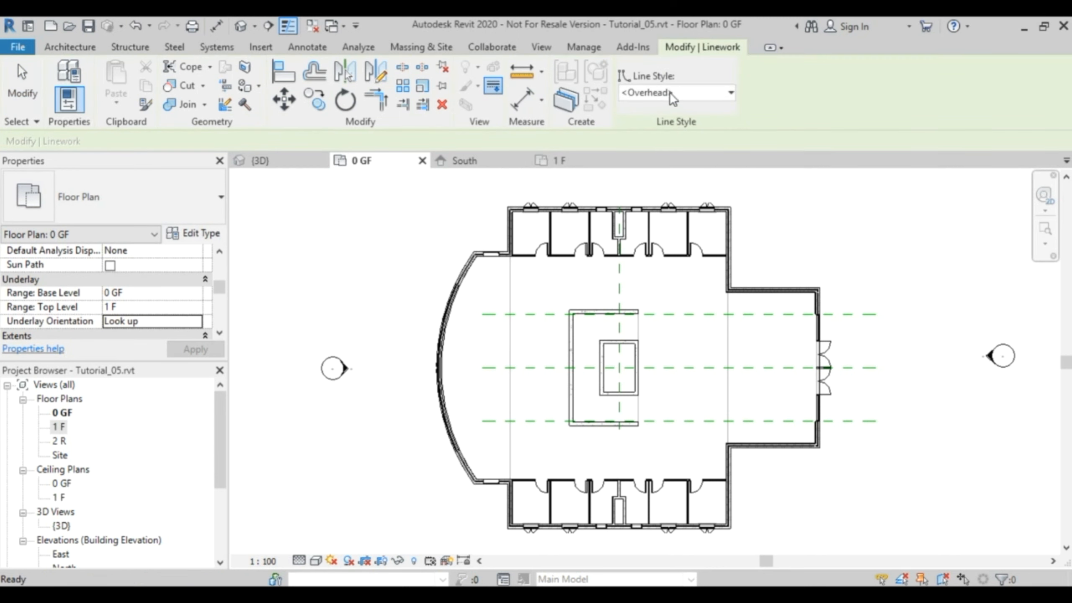
{"action": "left_click", "coordinate": [697, 92]}
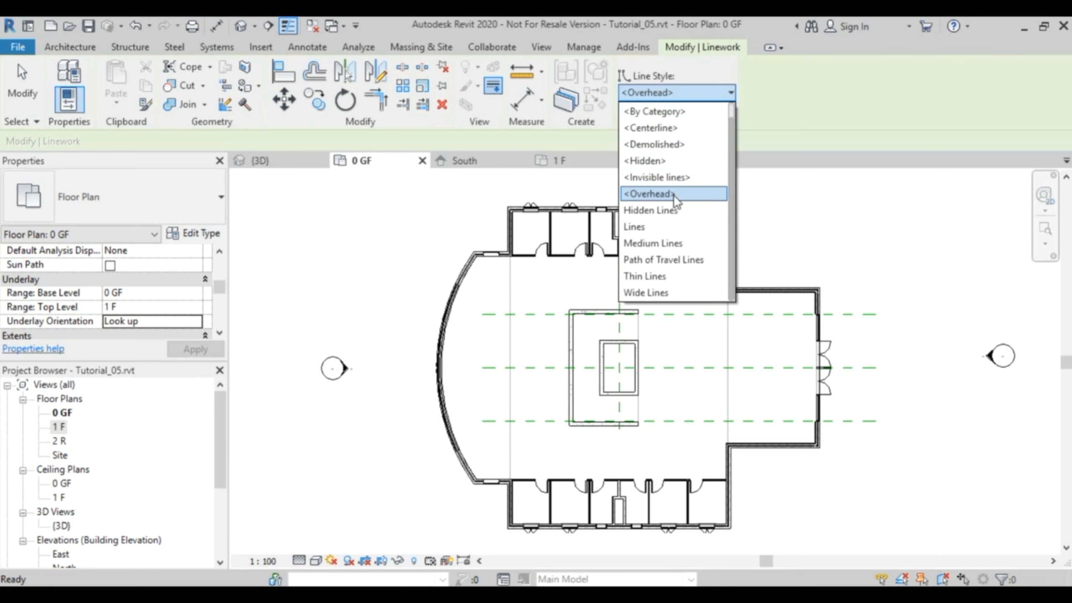
{"action": "left_click", "coordinate": [674, 194]}
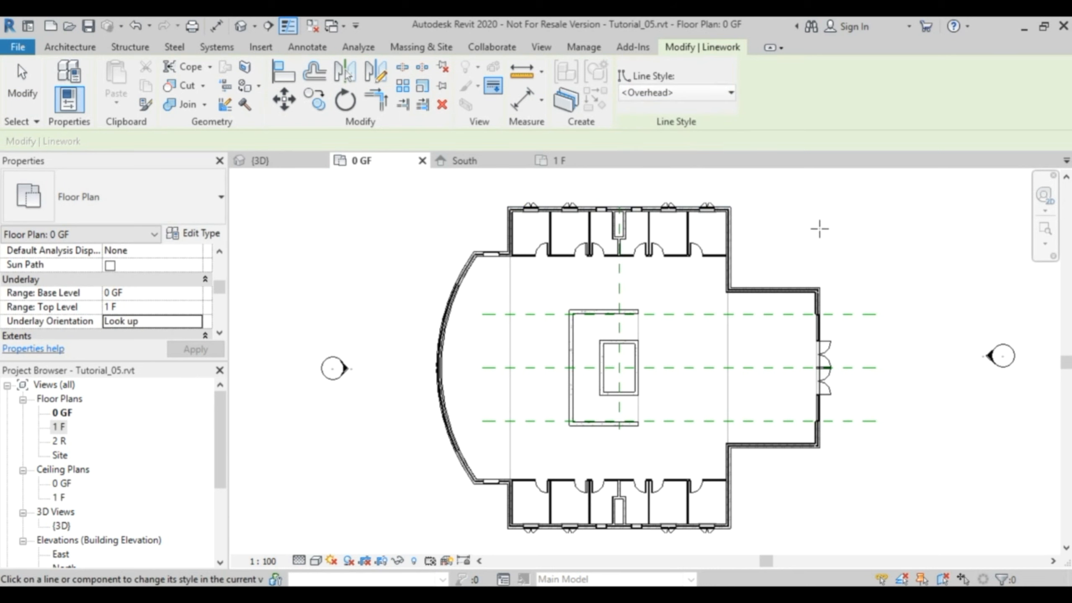
{"action": "left_click", "coordinate": [727, 340]}
{"action": "left_click", "coordinate": [511, 343]}
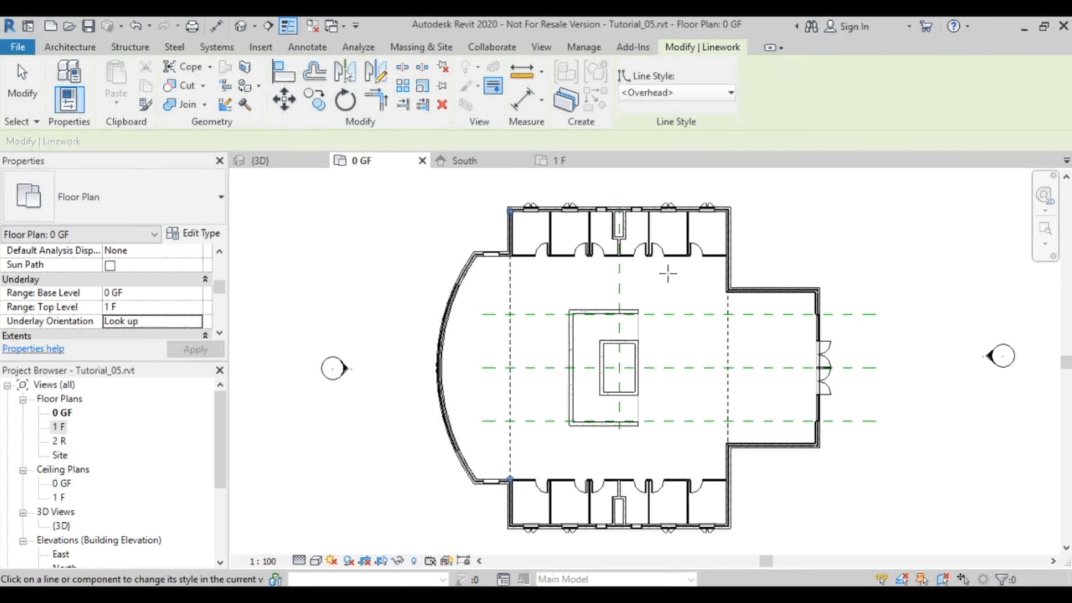
{"action": "key", "text": "Escape"}
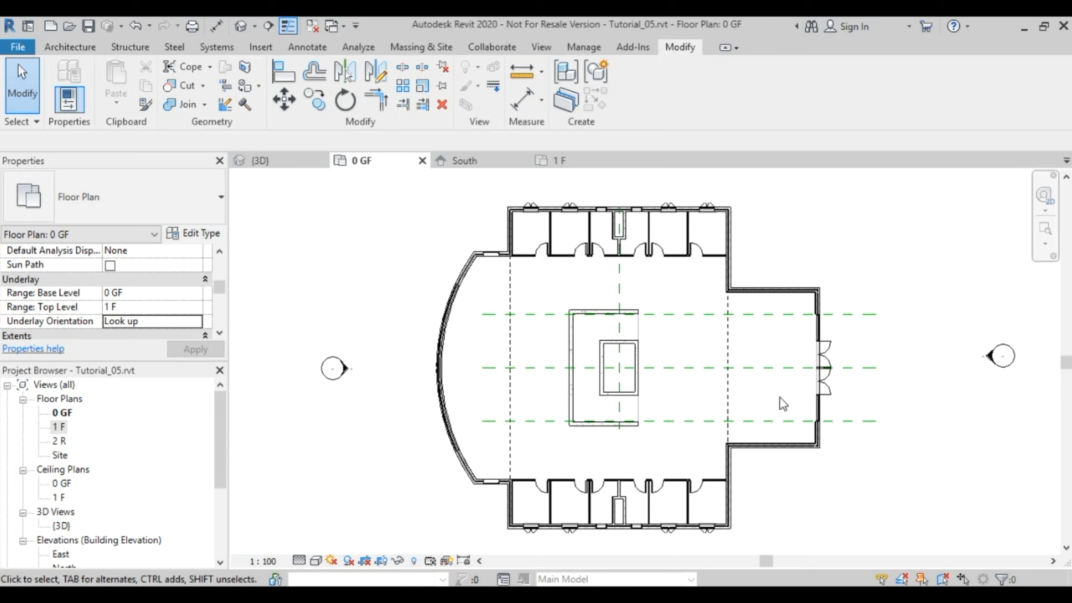
Examine the first-floor slab edge facing the double-height entrance bay in the 3D view.
{"action": "left_click", "coordinate": [269, 160]}
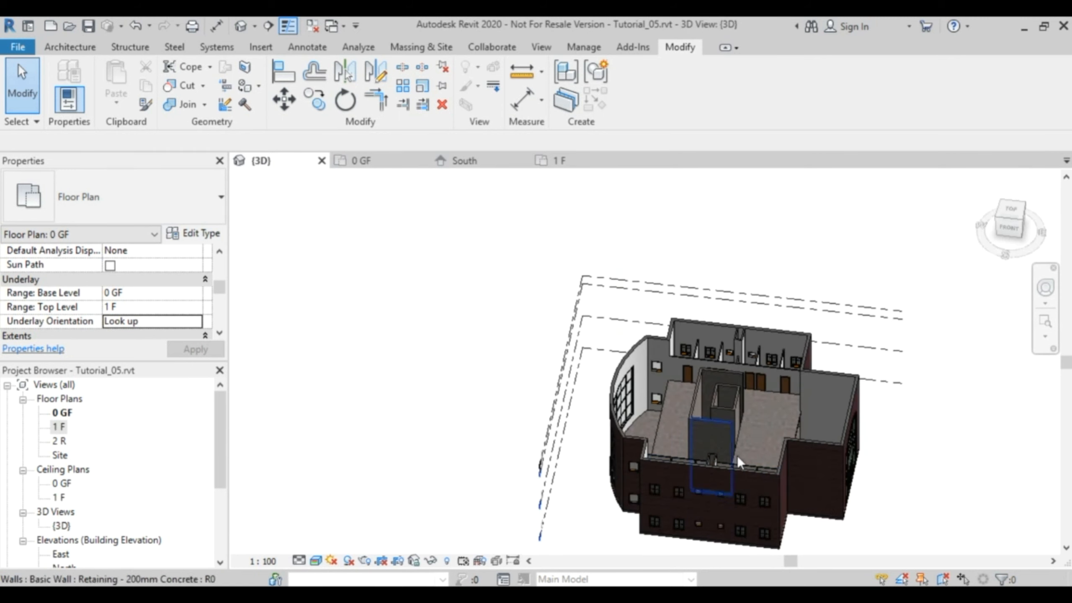
{"action": "middle_click_drag", "start_coordinate": [835, 462], "coordinate": [813, 499], "text": "shift"}
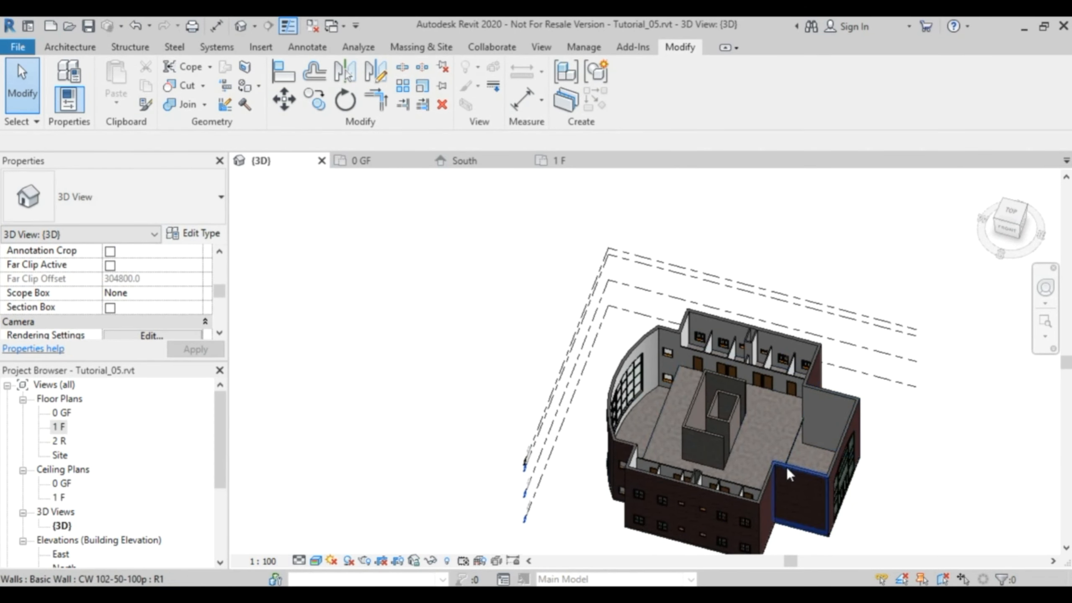
{"action": "scroll", "coordinate": [808, 456], "scroll_direction": "up", "scroll_amount": 5}
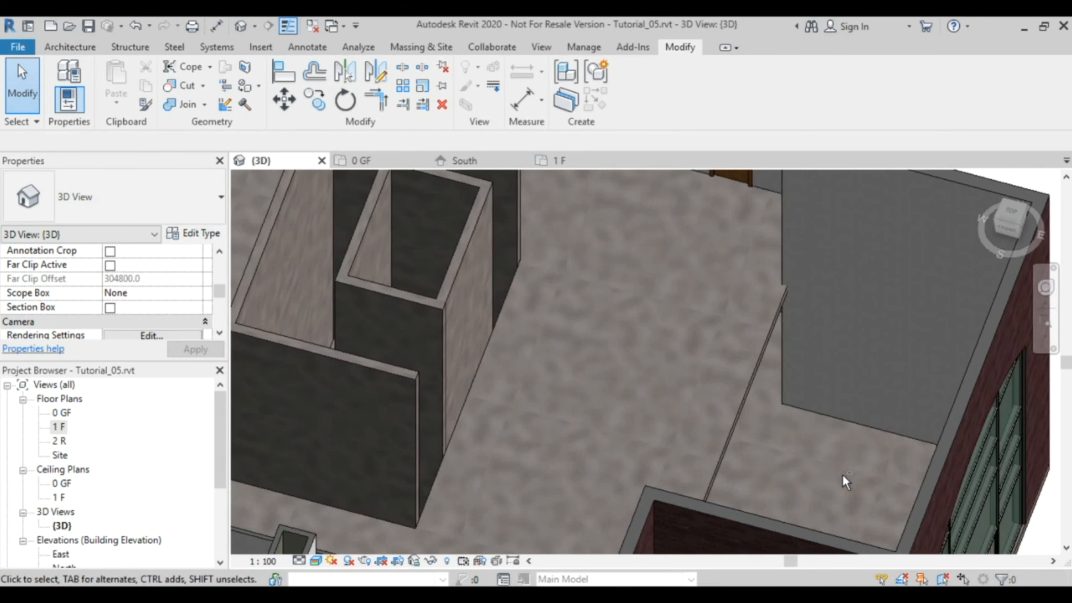
{"action": "middle_click_drag", "start_coordinate": [842, 475], "coordinate": [780, 455], "text": "shift"}
{"action": "middle_click_drag", "start_coordinate": [759, 502], "coordinate": [789, 317], "text": "shift"}
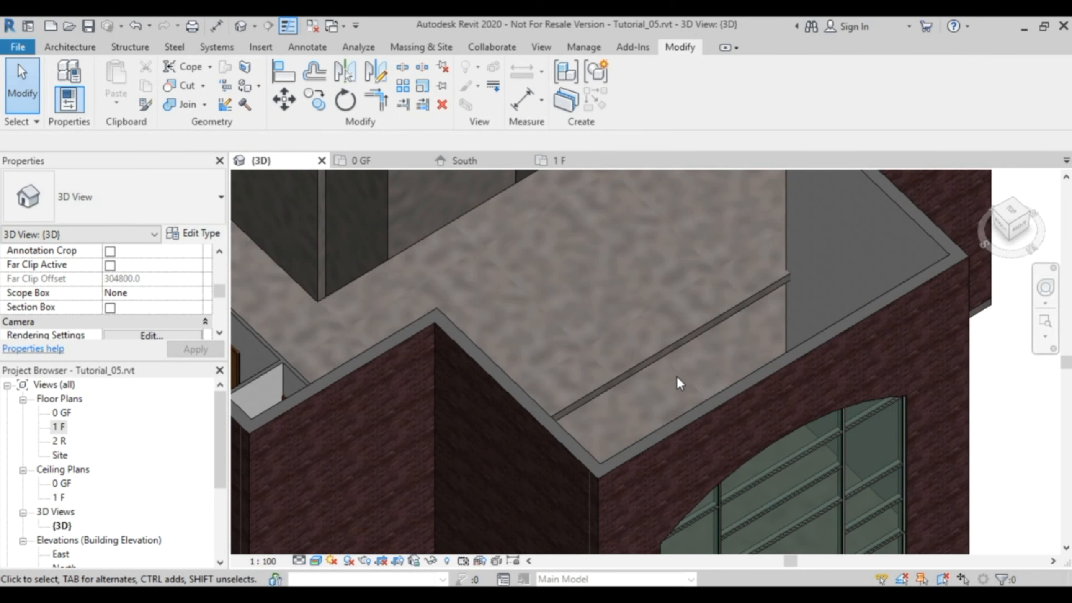
Start a wall on the 0 GF plan similar to the Interior - 79mm Partition (1-hr), with its location line at Finish Face: Exterior.
{"action": "left_click", "coordinate": [360, 162]}
{"action": "scroll", "coordinate": [749, 312], "scroll_direction": "up", "scroll_amount": 3}
{"action": "middle_click_drag", "start_coordinate": [761, 345], "coordinate": [725, 289]}
{"action": "scroll", "coordinate": [713, 345], "scroll_direction": "down", "scroll_amount": 2}
{"action": "middle_click_drag", "start_coordinate": [708, 347], "coordinate": [722, 395]}
{"action": "scroll", "coordinate": [664, 274], "scroll_direction": "up", "scroll_amount": 3}
{"action": "scroll", "coordinate": [661, 253], "scroll_direction": "up", "scroll_amount": 2}
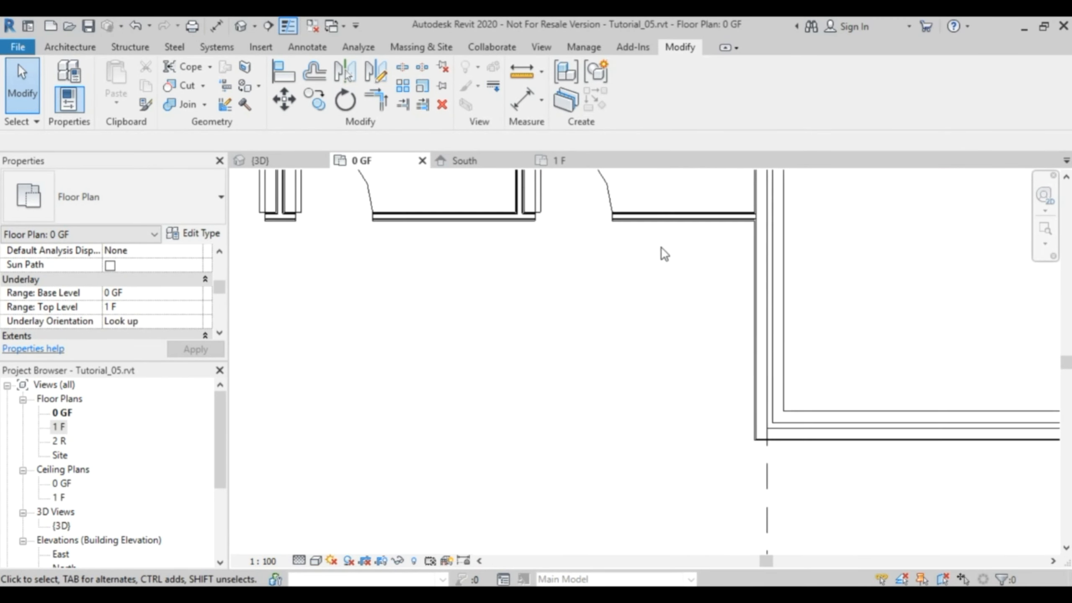
{"action": "left_click", "coordinate": [665, 218]}
{"action": "right_click", "coordinate": [663, 215]}
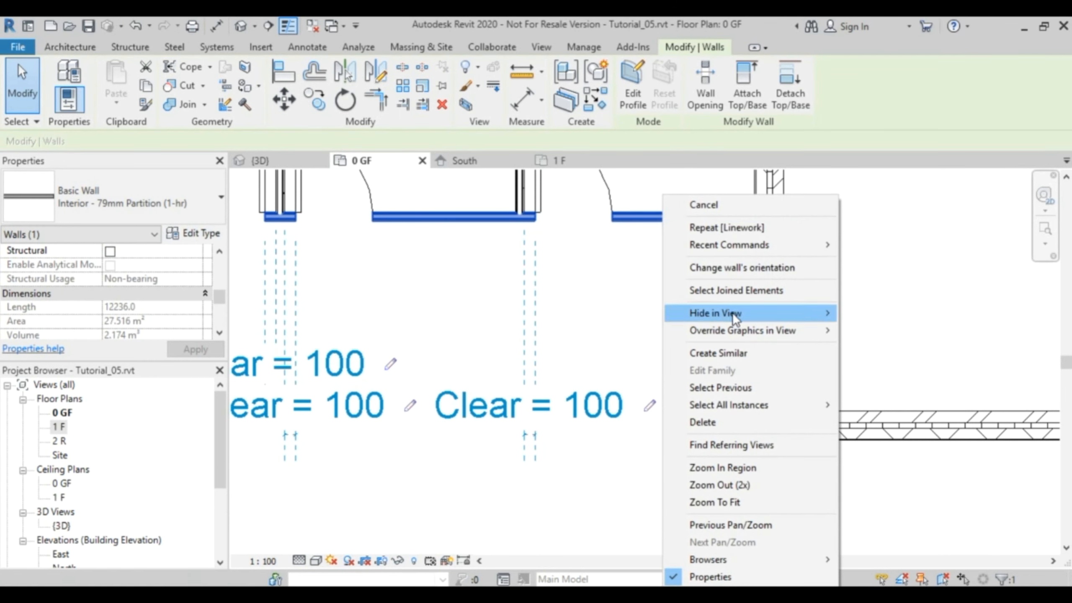
{"action": "mouse_move", "coordinate": [760, 329]}
{"action": "left_click", "coordinate": [742, 353]}
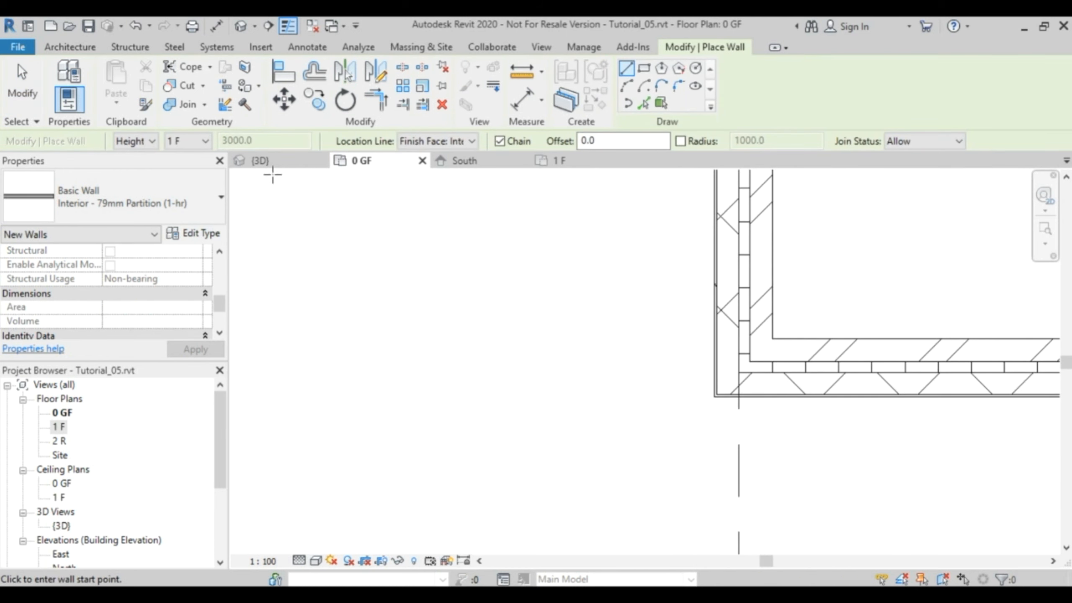
{"action": "left_click", "coordinate": [469, 140]}
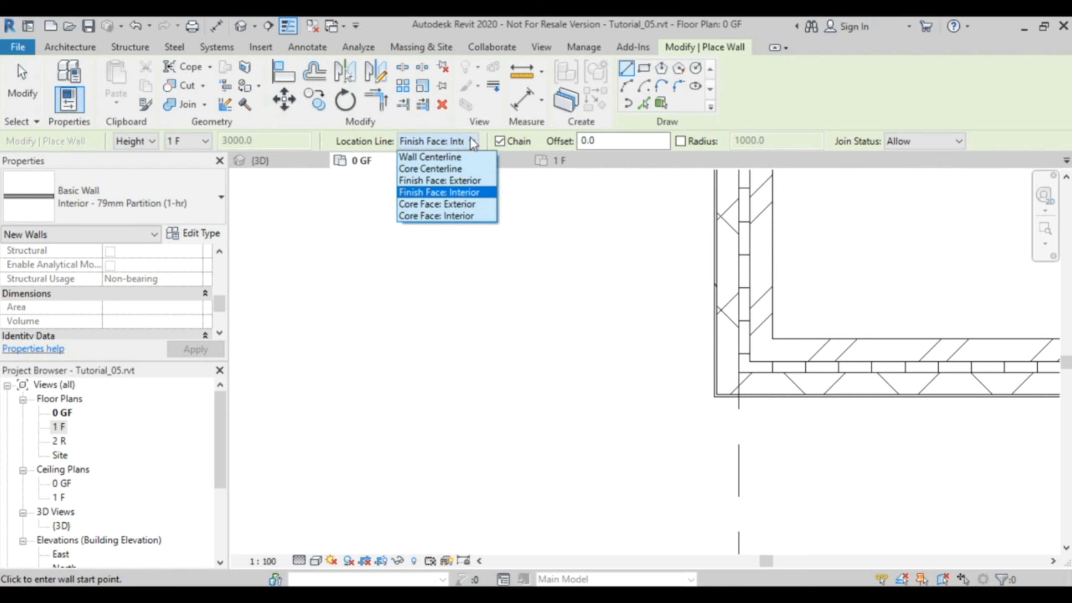
{"action": "left_click", "coordinate": [473, 184]}
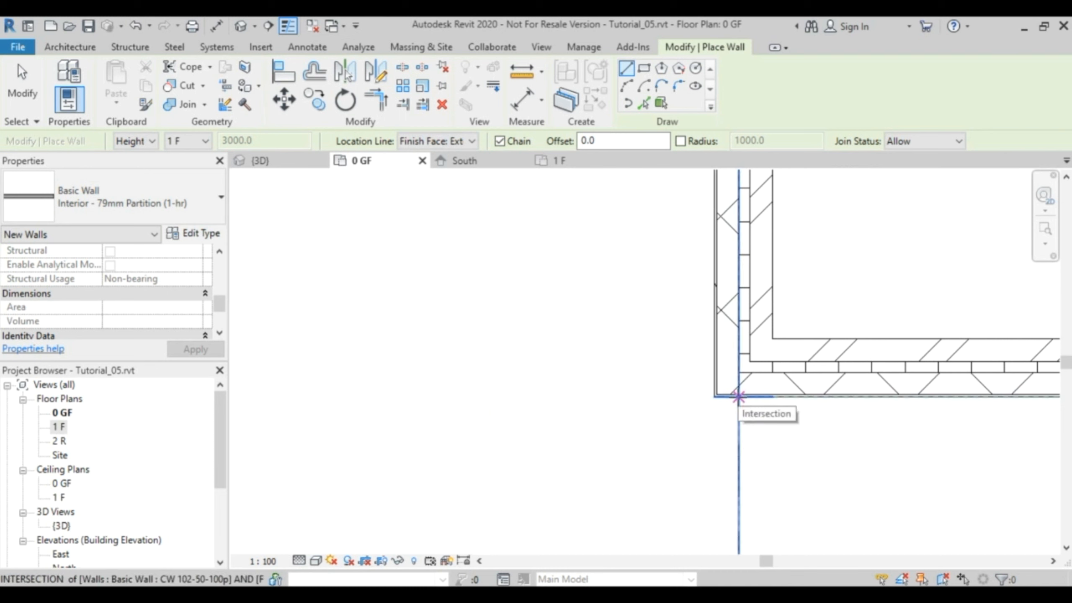
Draw the 8500 mm partition wall across the entrance bay opening, between its two external wall corners along the overhead slab edge.
{"action": "left_click", "coordinate": [738, 397]}
{"action": "scroll", "coordinate": [740, 454], "scroll_direction": "down", "scroll_amount": 3}
{"action": "scroll", "coordinate": [743, 462], "scroll_direction": "down", "scroll_amount": 3}
{"action": "middle_click_drag", "start_coordinate": [743, 462], "coordinate": [686, 225]}
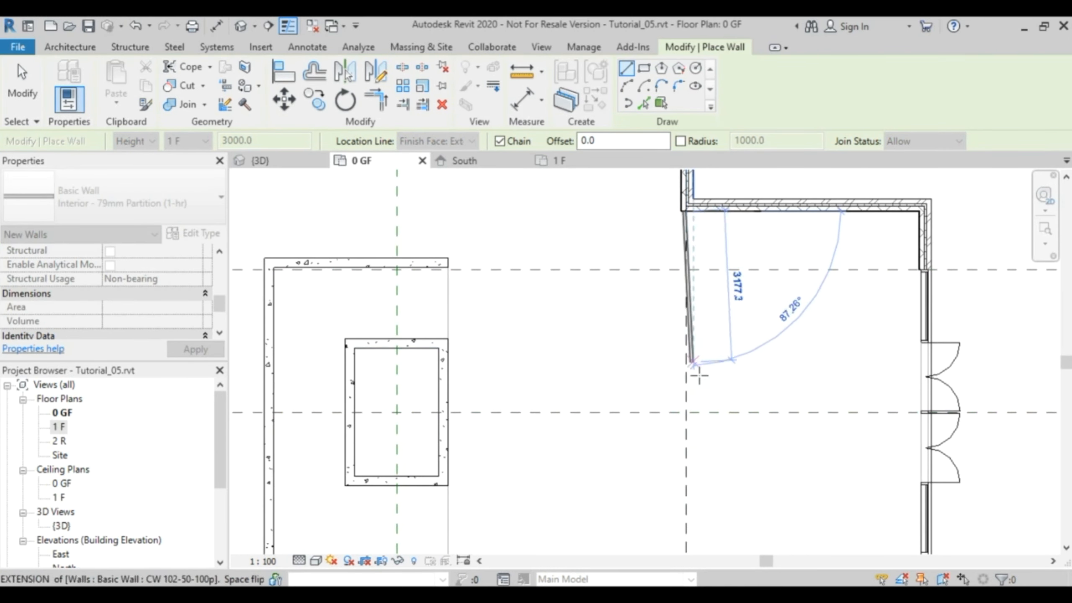
{"action": "middle_click_drag", "start_coordinate": [691, 457], "coordinate": [698, 319]}
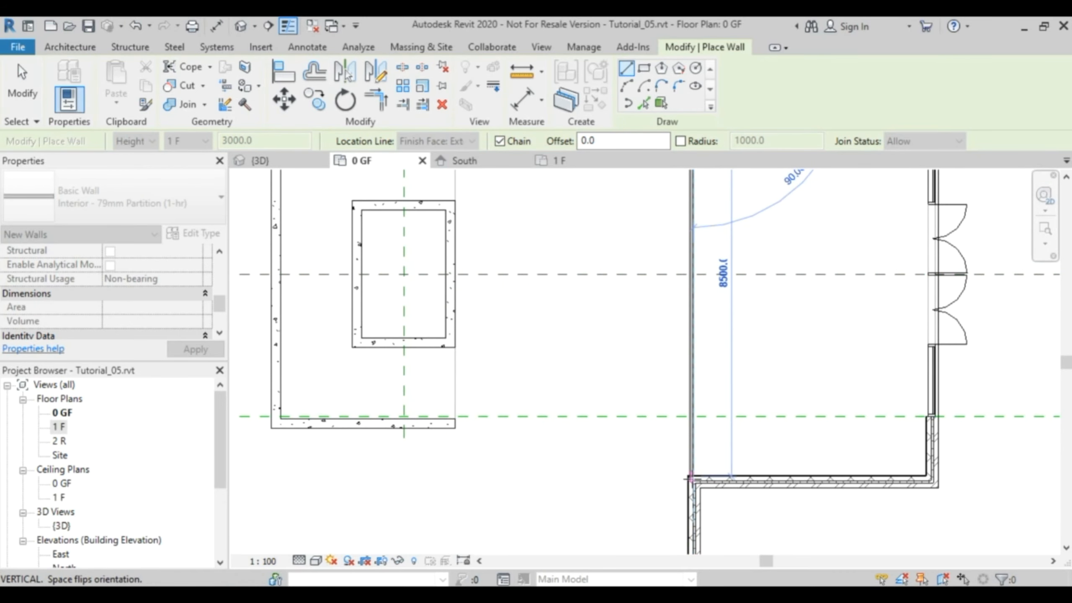
{"action": "scroll", "coordinate": [692, 473], "scroll_direction": "up", "scroll_amount": 5}
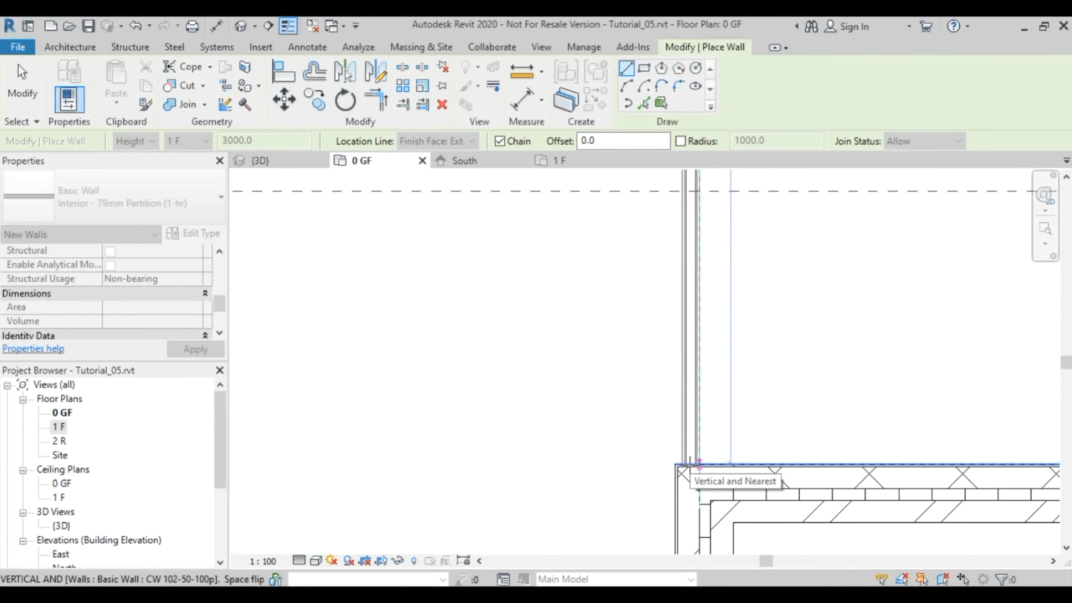
{"action": "left_click", "coordinate": [699, 462]}
{"action": "scroll", "coordinate": [692, 464], "scroll_direction": "up", "scroll_amount": 4}
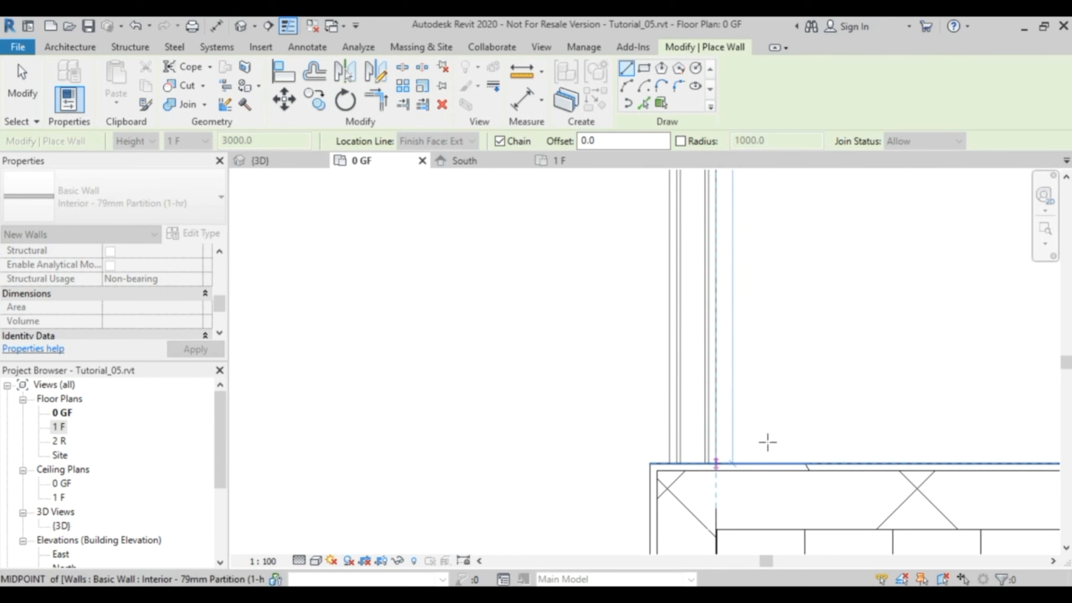
{"action": "key", "text": "Escape"}
{"action": "key", "text": "Escape"}
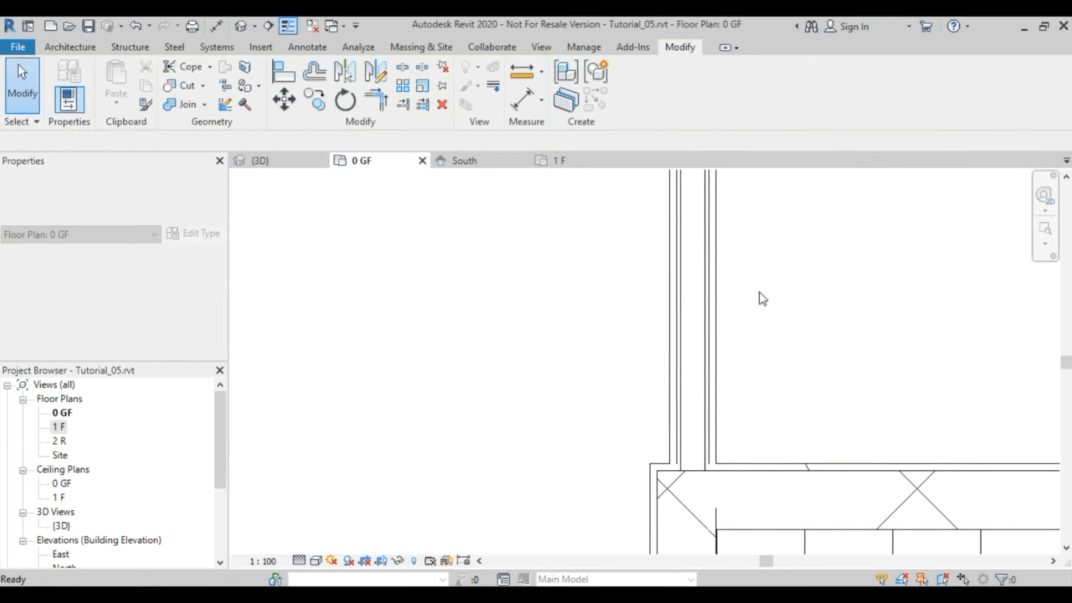
Examine the new partition wall along its length up to the entrance bay's upper corner.
{"action": "scroll", "coordinate": [746, 295], "scroll_direction": "down", "scroll_amount": 3}
{"action": "scroll", "coordinate": [729, 358], "scroll_direction": "down", "scroll_amount": 2}
{"action": "scroll", "coordinate": [732, 235], "scroll_direction": "down", "scroll_amount": 3}
{"action": "middle_click_drag", "start_coordinate": [734, 275], "coordinate": [709, 475]}
{"action": "middle_click_drag", "start_coordinate": [735, 215], "coordinate": [732, 421]}
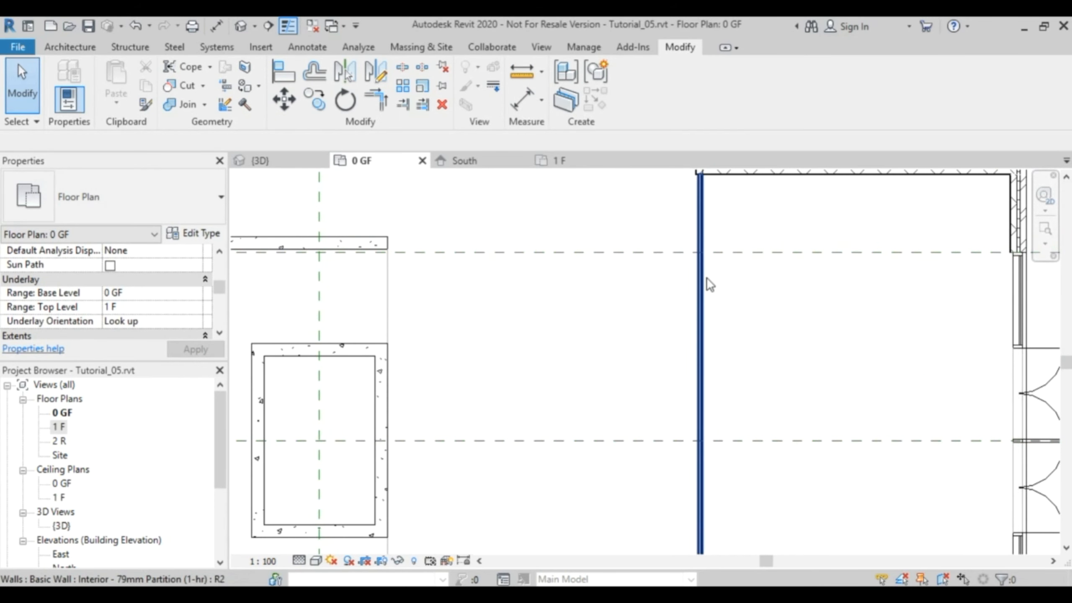
{"action": "middle_click_drag", "start_coordinate": [719, 321], "coordinate": [718, 400]}
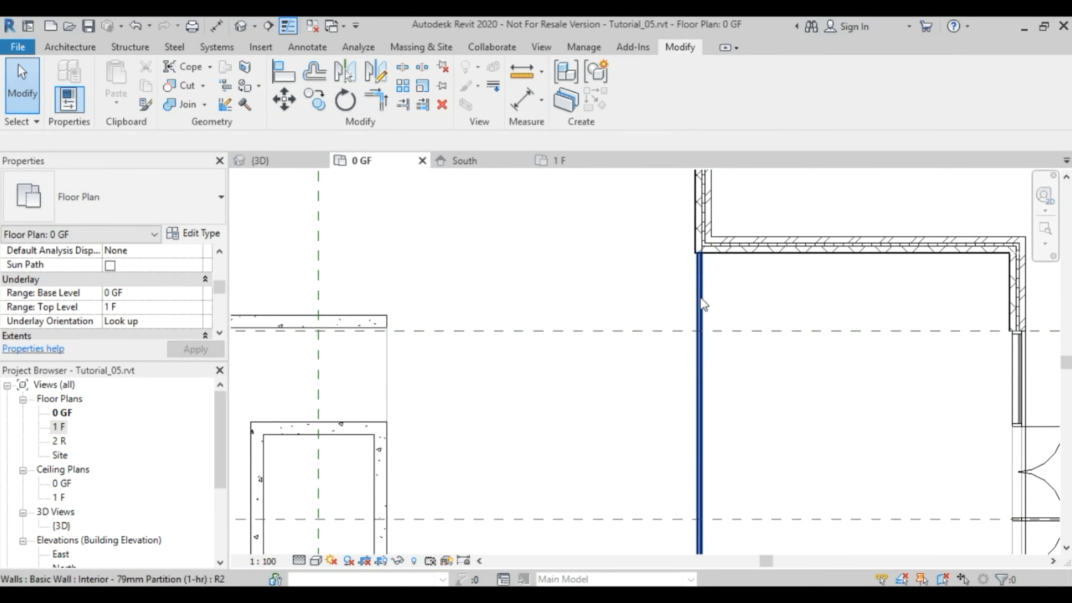
Set the entrance partition wall's top offset to 0.0, keeping its top constraint at level 1 F.
{"action": "left_click", "coordinate": [663, 295]}
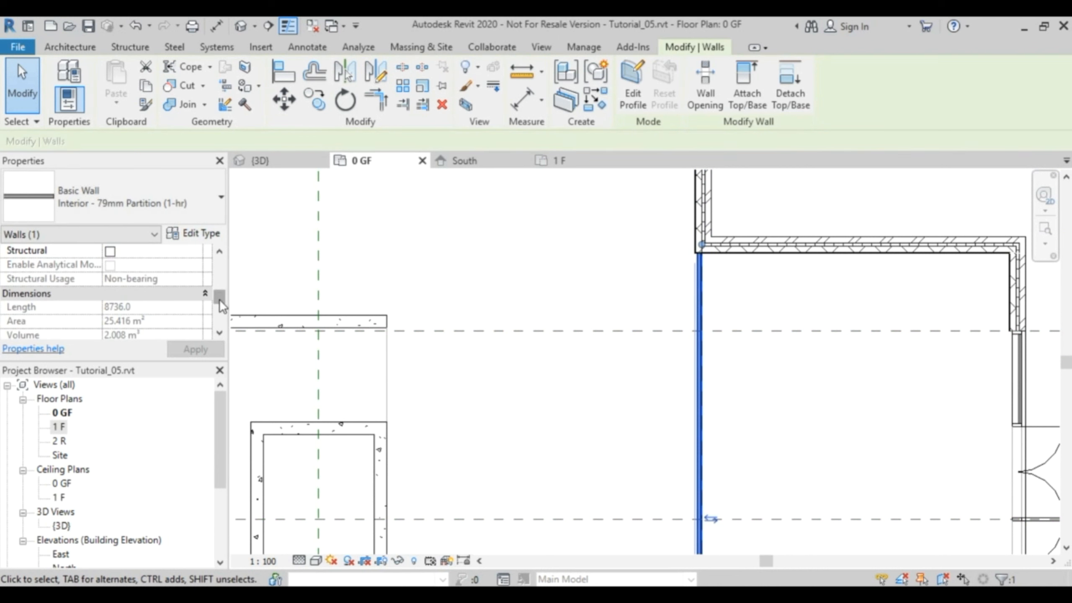
{"action": "left_click_drag", "start_coordinate": [219, 299], "coordinate": [219, 265]}
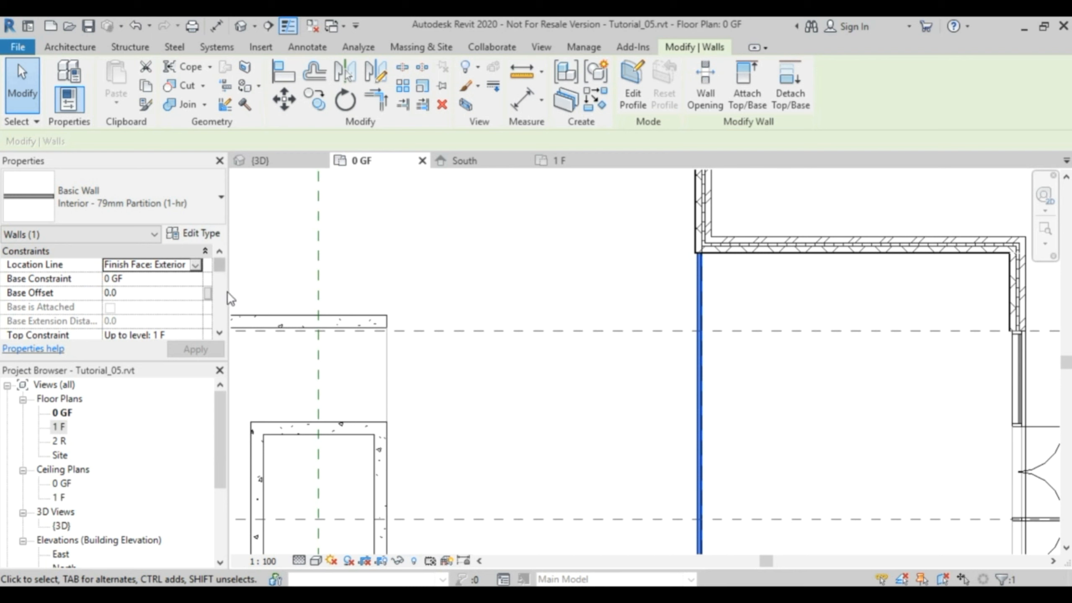
{"action": "left_click", "coordinate": [219, 334]}
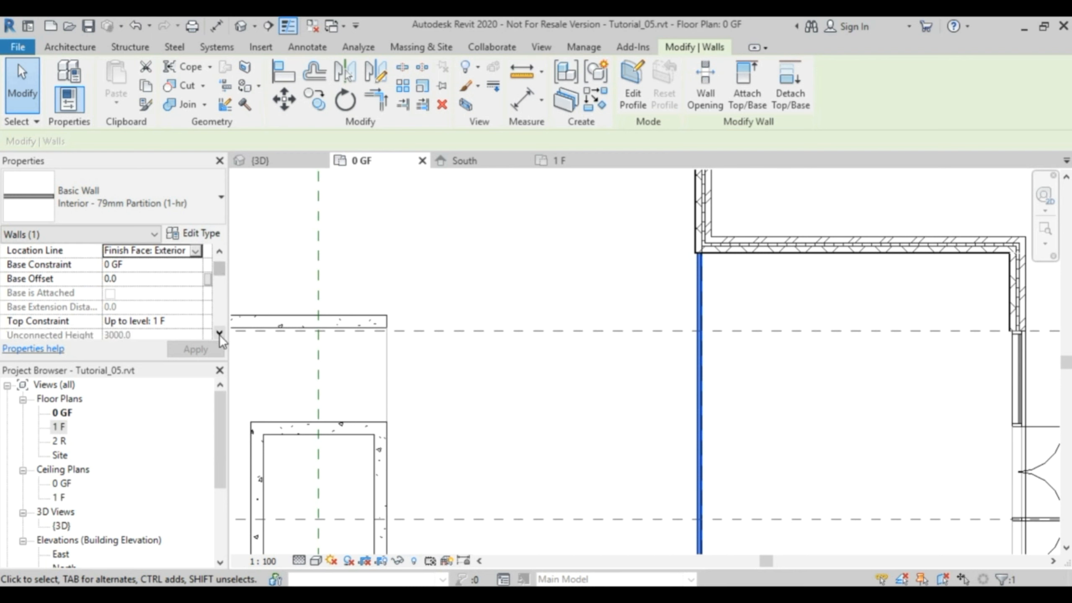
{"action": "left_click", "coordinate": [220, 334]}
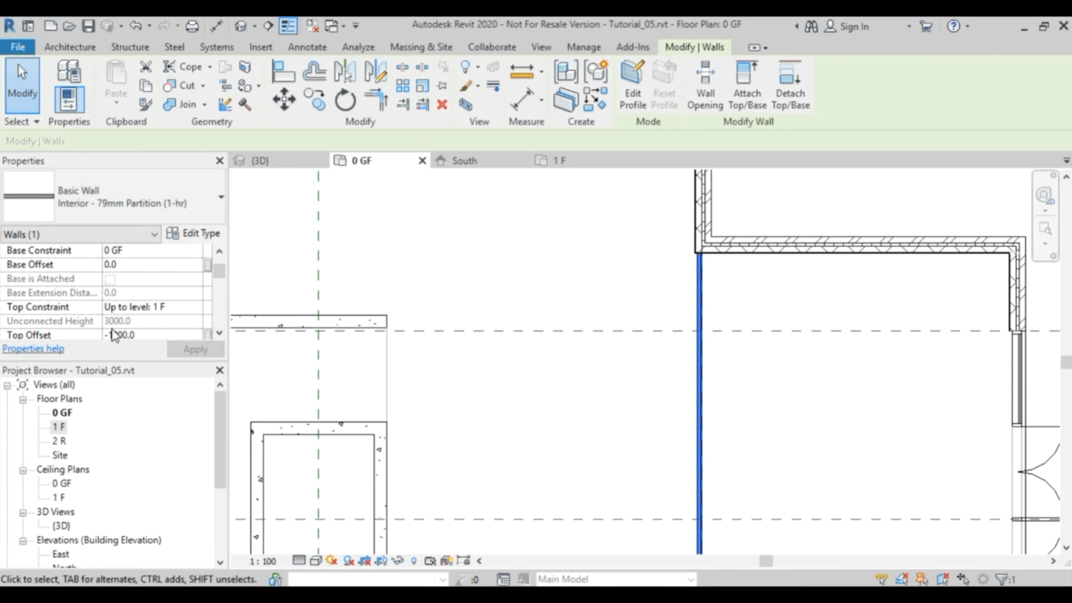
{"action": "left_click", "coordinate": [219, 333]}
{"action": "left_click", "coordinate": [219, 333]}
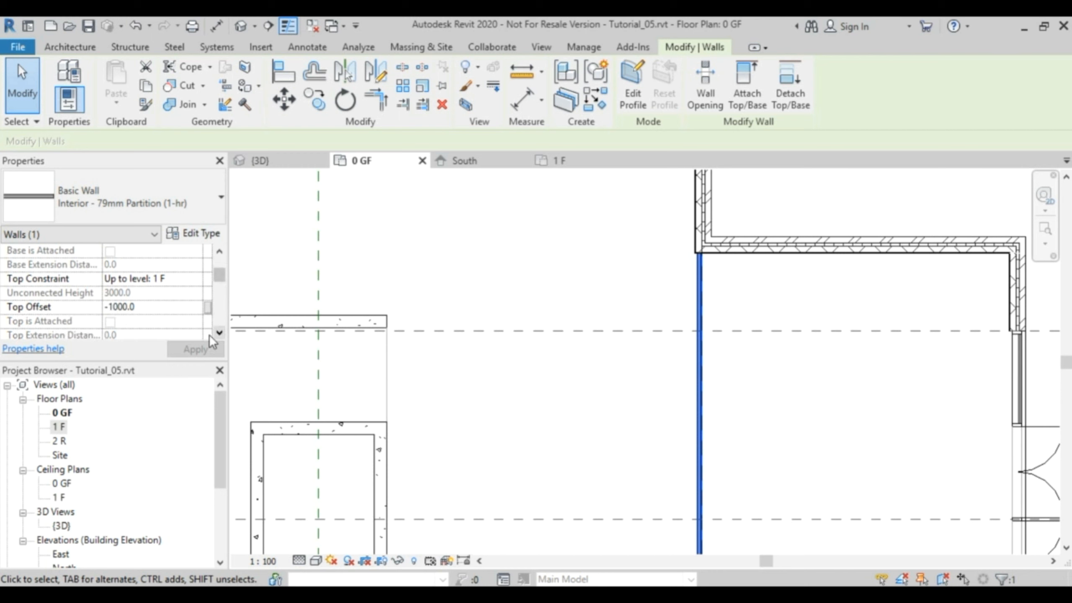
{"action": "left_click", "coordinate": [146, 309]}
{"action": "type", "text": "0.0"}
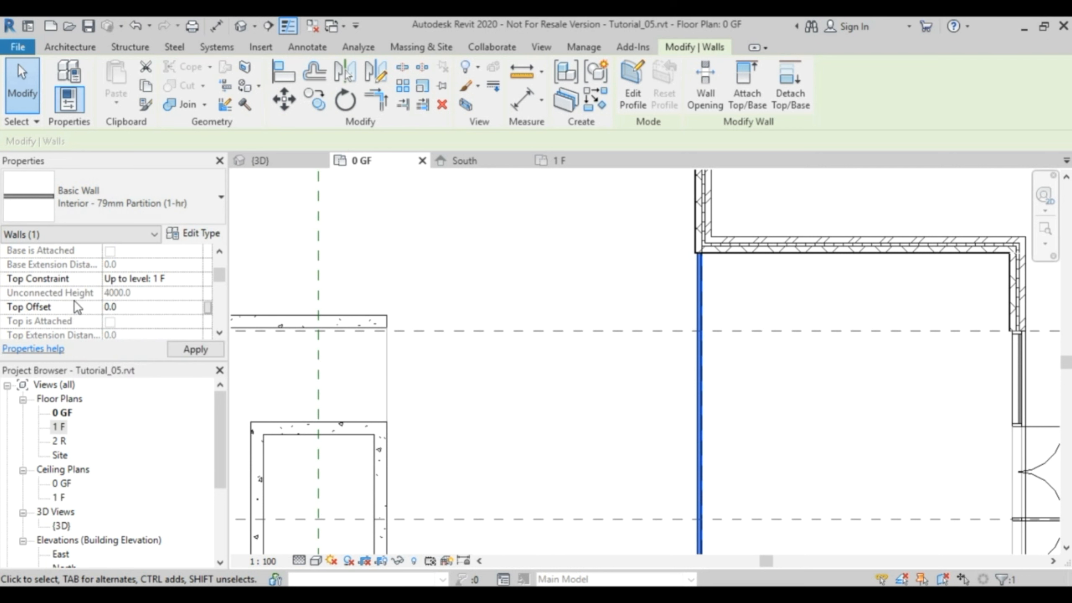
Examine in the 3D view where the top of the entrance partition wall meets the first-floor slab edge.
{"action": "left_click", "coordinate": [284, 159]}
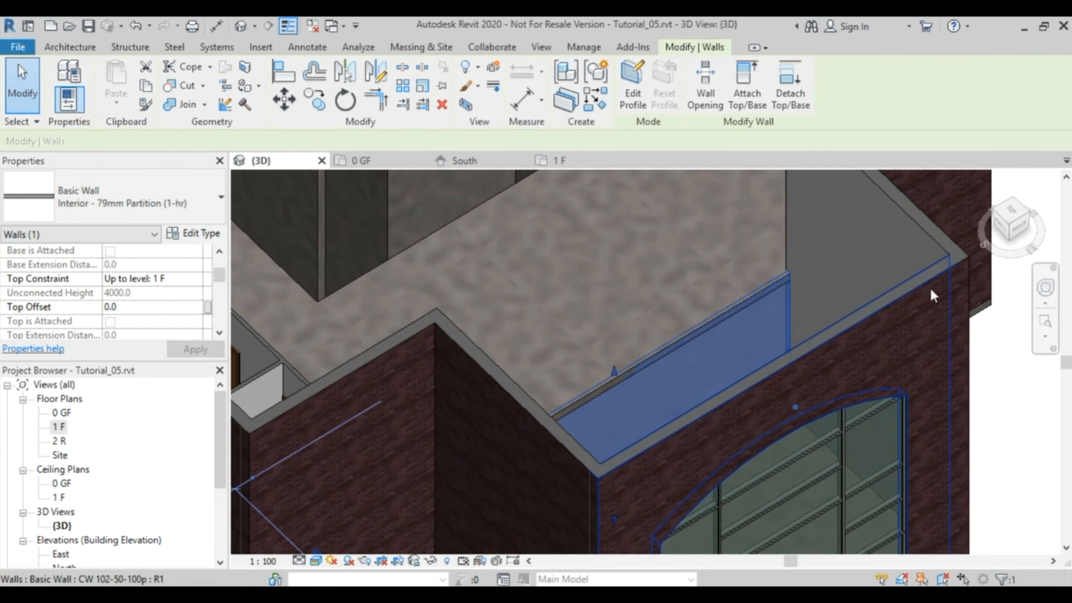
{"action": "left_click", "coordinate": [1023, 389]}
{"action": "scroll", "coordinate": [631, 378], "scroll_direction": "up", "scroll_amount": 5}
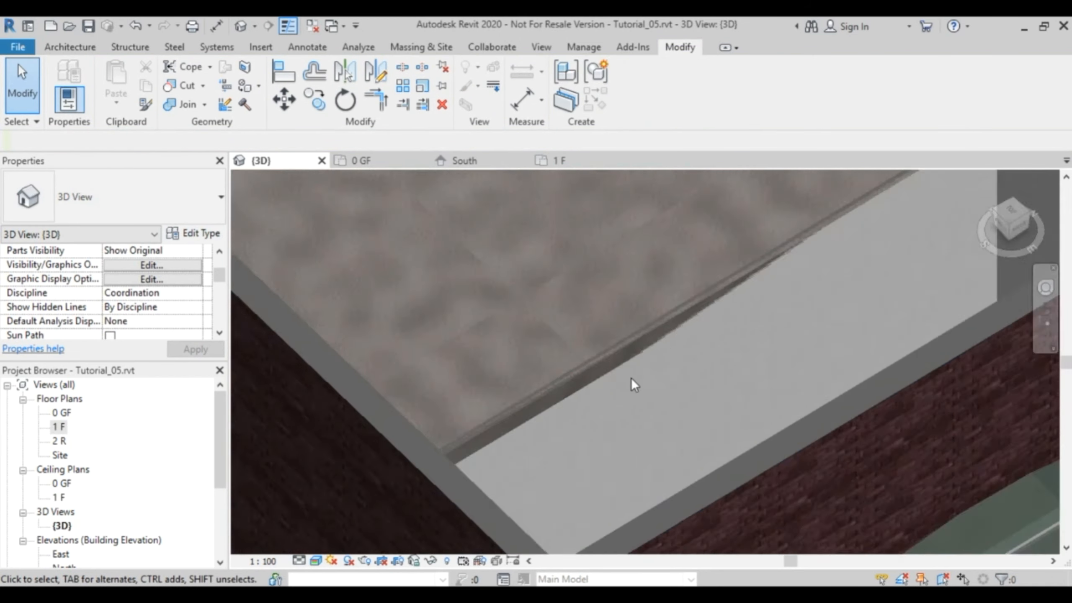
{"action": "middle_click_drag", "start_coordinate": [698, 320], "coordinate": [684, 488]}
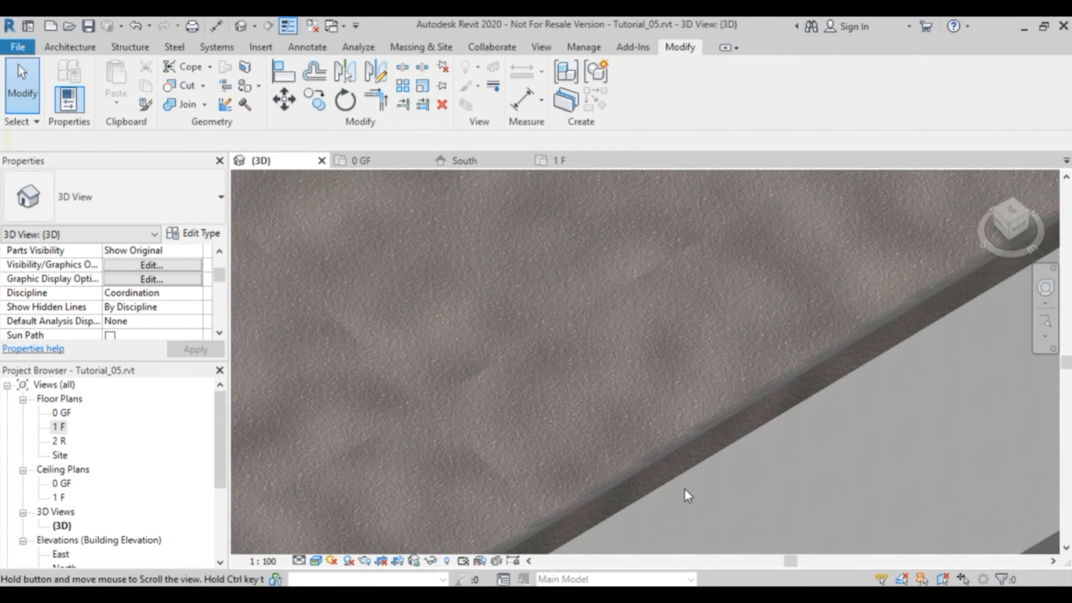
{"action": "scroll", "coordinate": [701, 454], "scroll_direction": "down", "scroll_amount": 3}
{"action": "middle_click_drag", "start_coordinate": [817, 447], "coordinate": [932, 402]}
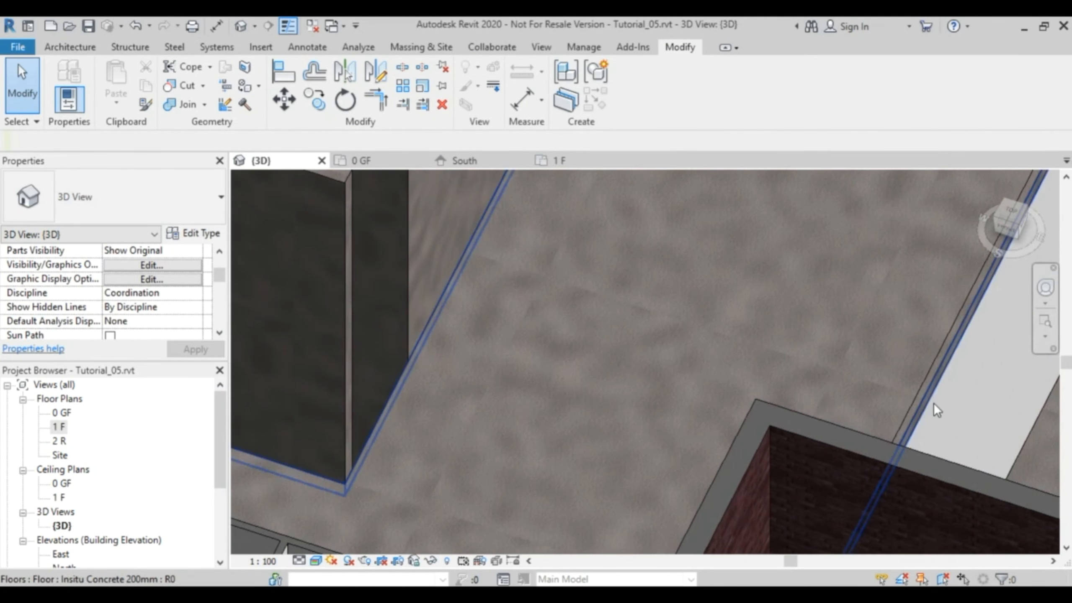
{"action": "scroll", "coordinate": [943, 384], "scroll_direction": "up", "scroll_amount": 2}
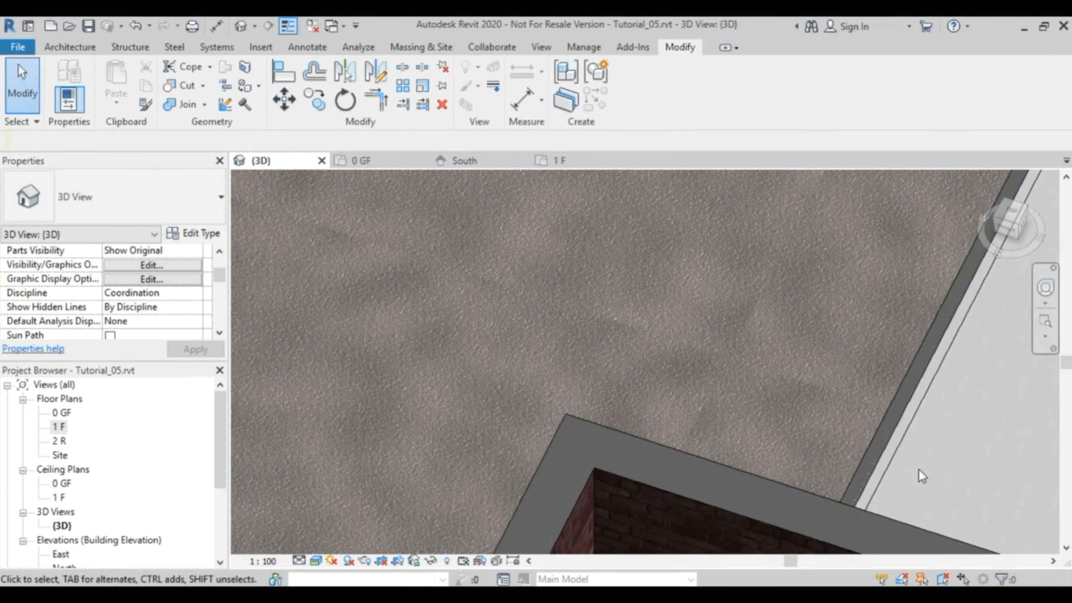
{"action": "scroll", "coordinate": [920, 471], "scroll_direction": "down", "scroll_amount": 3}
{"action": "middle_click_drag", "start_coordinate": [923, 481], "coordinate": [749, 411]}
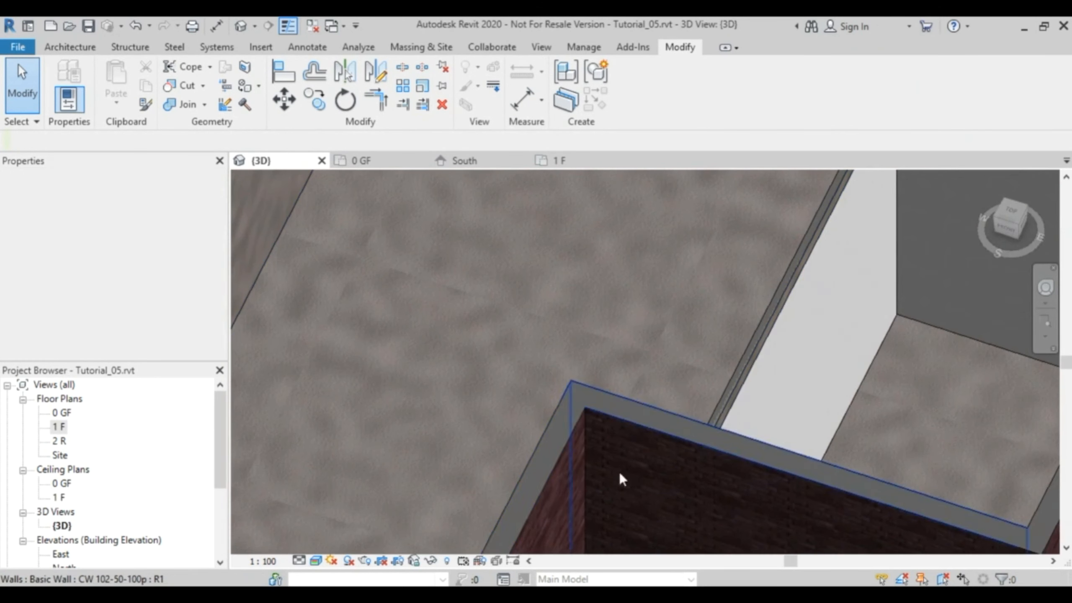
Switch the 3D view to the Hidden Line visual style and inspect the partition wall's top edge along the slab.
{"action": "left_click", "coordinate": [316, 560]}
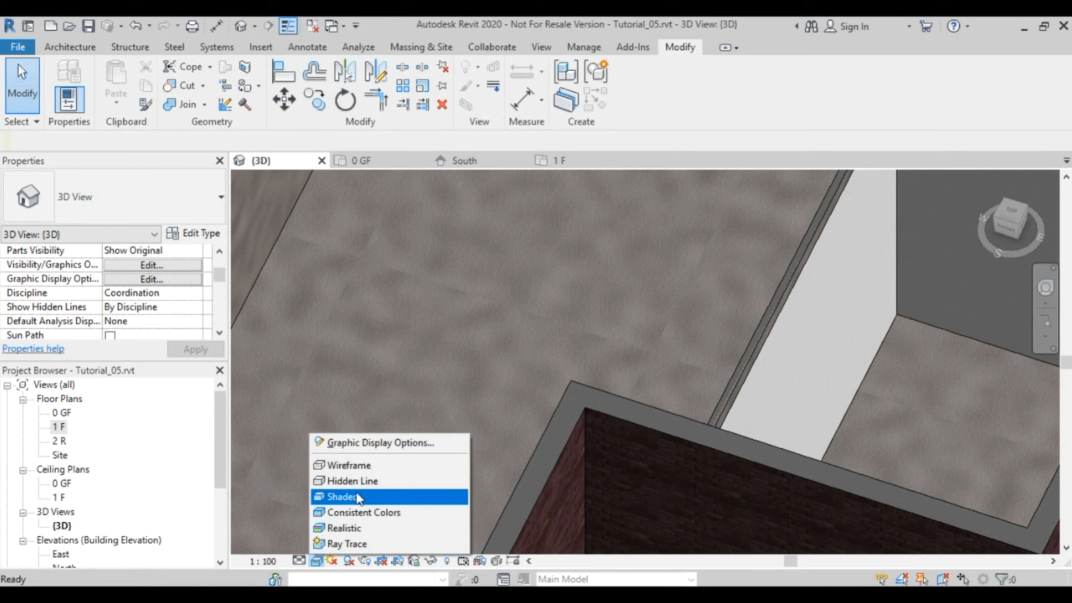
{"action": "left_click", "coordinate": [355, 480]}
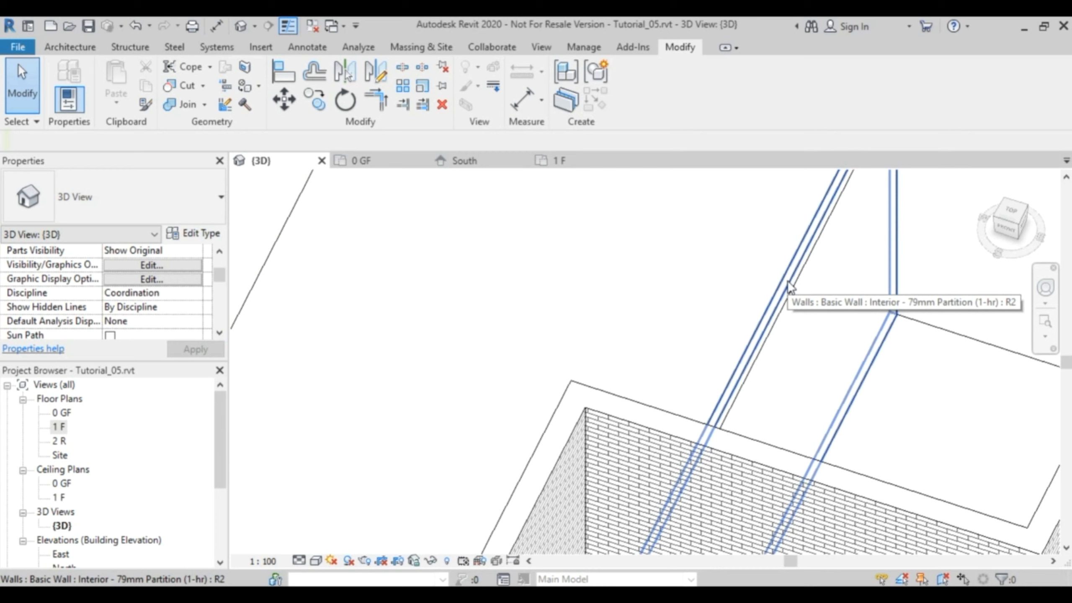
{"action": "middle_click_drag", "start_coordinate": [879, 383], "coordinate": [802, 379]}
{"action": "scroll", "coordinate": [802, 379], "scroll_direction": "up", "scroll_amount": 5}
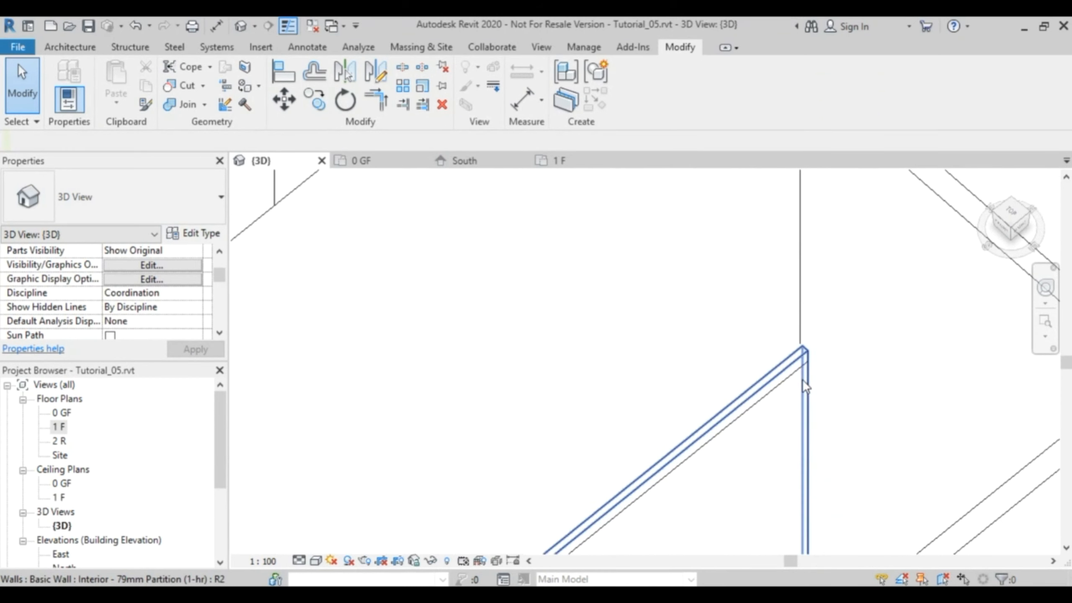
{"action": "scroll", "coordinate": [802, 379], "scroll_direction": "up", "scroll_amount": 2}
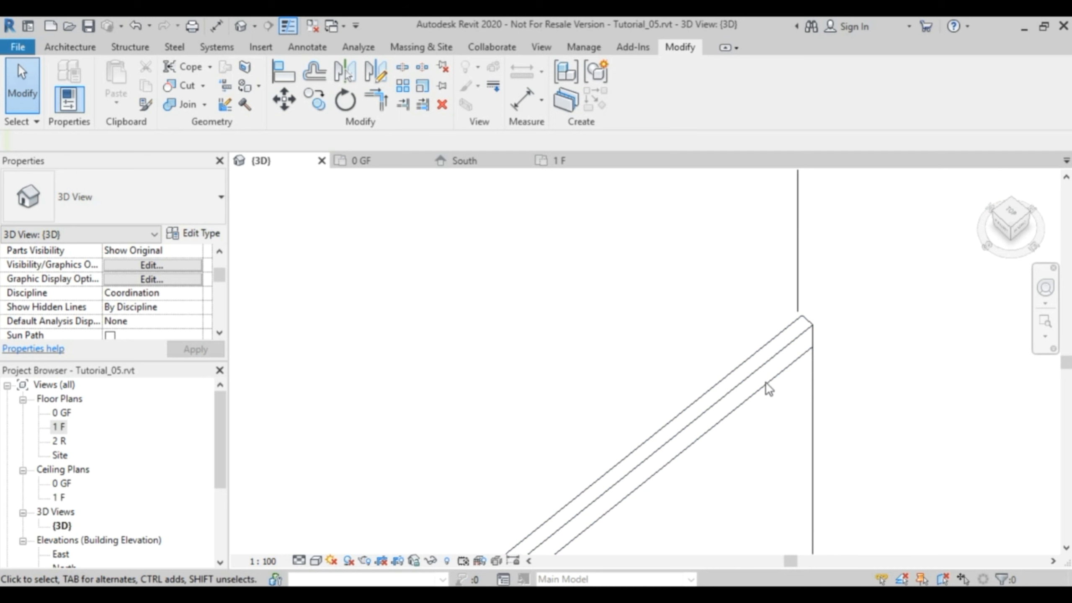
{"action": "scroll", "coordinate": [763, 377], "scroll_direction": "down", "scroll_amount": 4}
{"action": "middle_click_drag", "start_coordinate": [771, 394], "coordinate": [952, 230]}
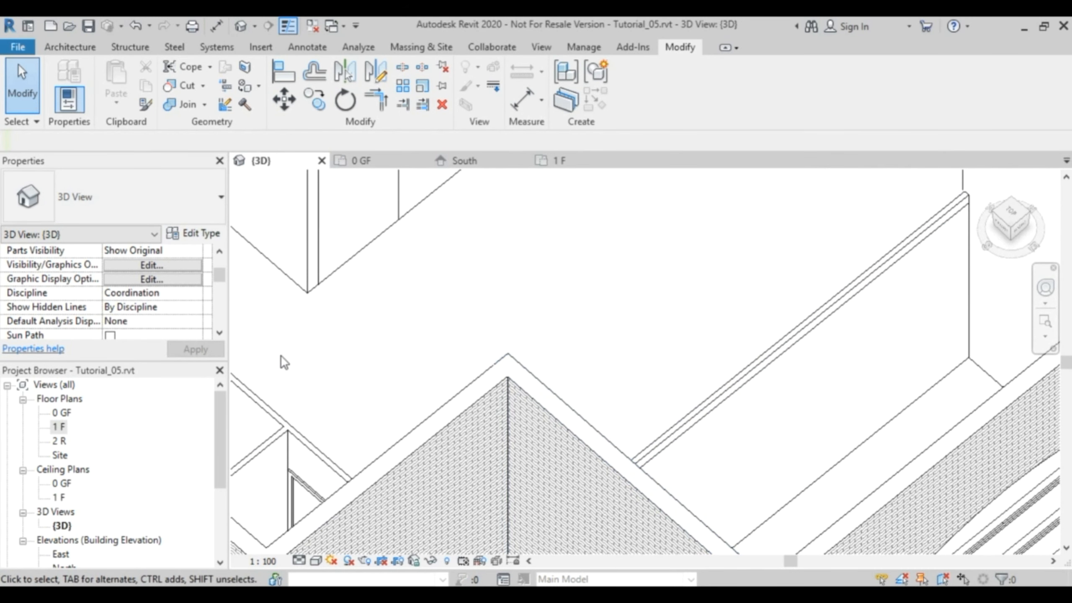
Set the entrance partition wall's top offset to -200 in the 3D view.
{"action": "left_click", "coordinate": [709, 423]}
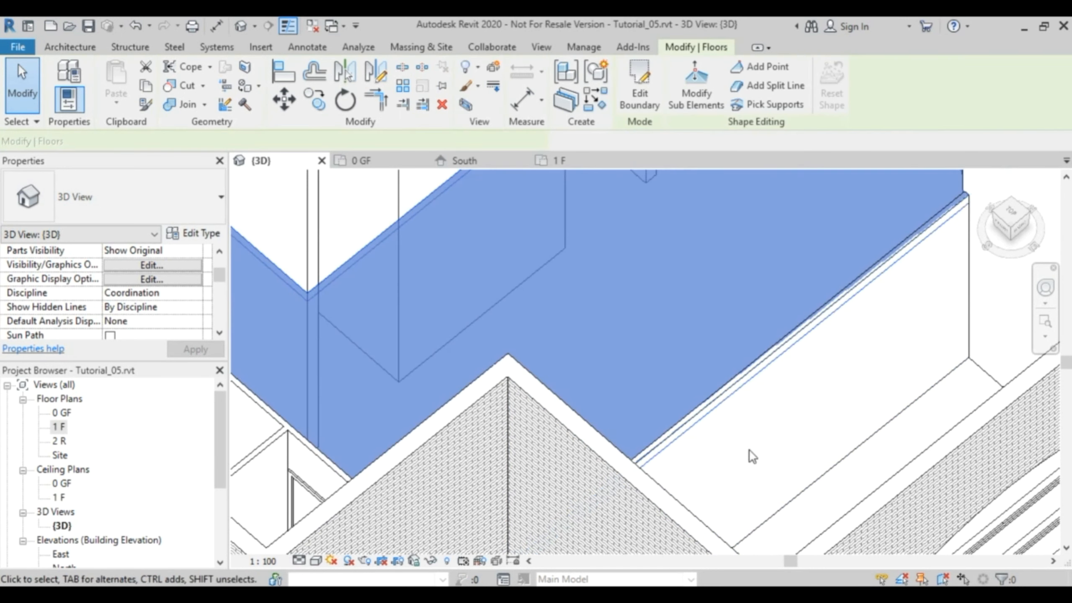
{"action": "left_click", "coordinate": [815, 488]}
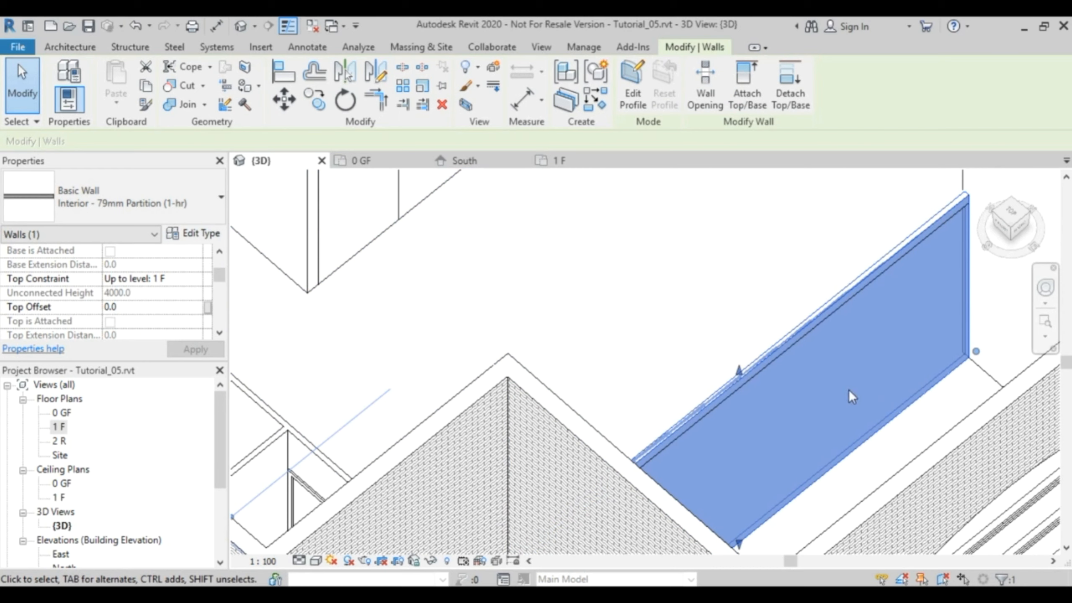
{"action": "scroll", "coordinate": [736, 371], "scroll_direction": "up", "scroll_amount": 4}
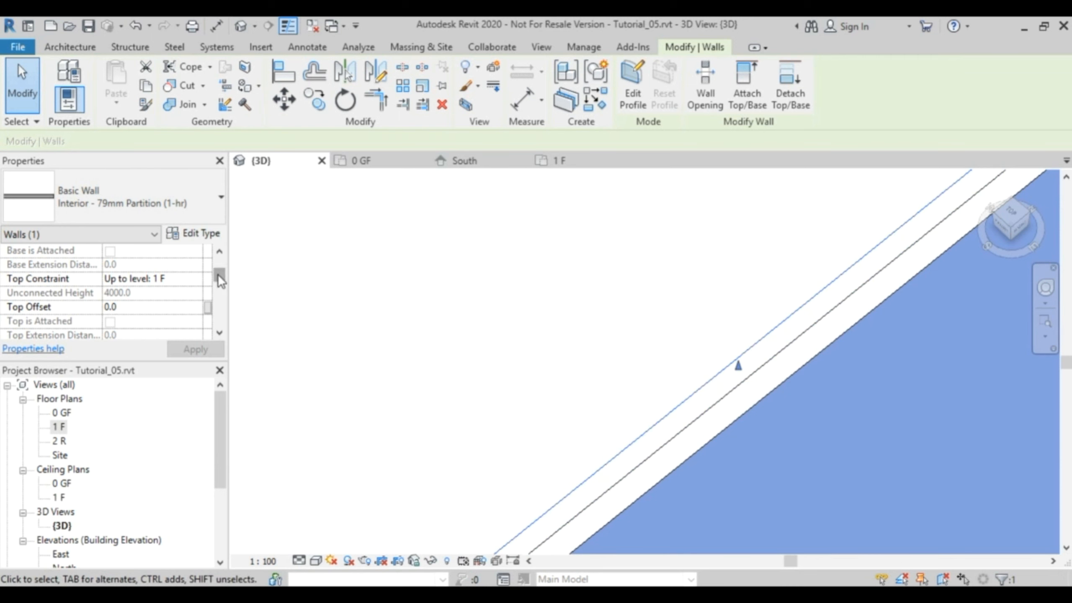
{"action": "left_click", "coordinate": [159, 307]}
{"action": "type", "text": "-200"}
{"action": "key", "text": "Return"}
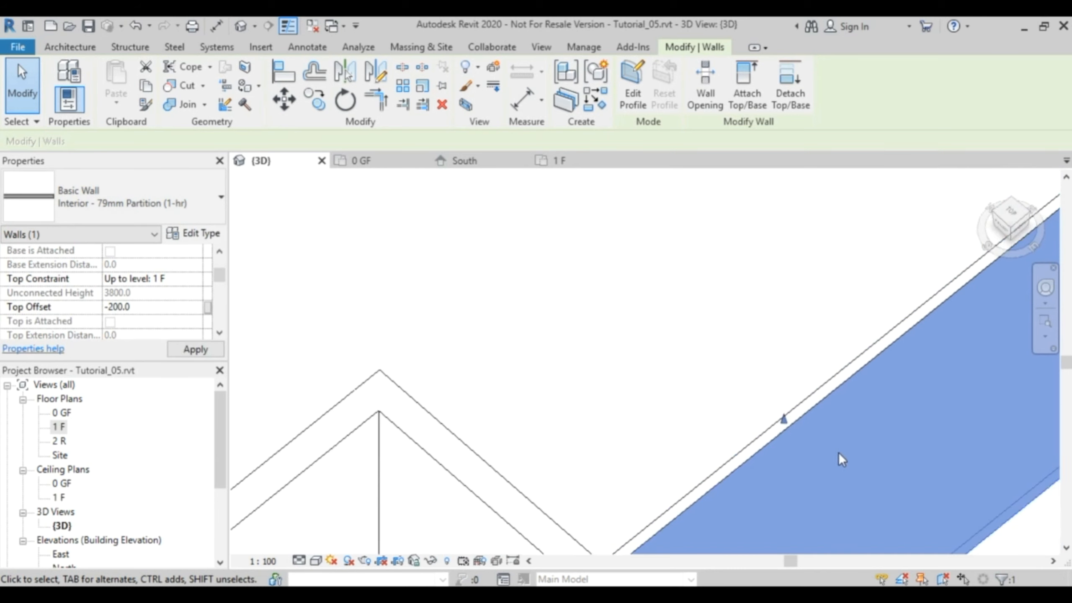
{"action": "scroll", "coordinate": [859, 471], "scroll_direction": "down", "scroll_amount": 2}
{"action": "middle_click_drag", "start_coordinate": [859, 472], "coordinate": [820, 405]}
{"action": "left_click", "coordinate": [888, 453]}
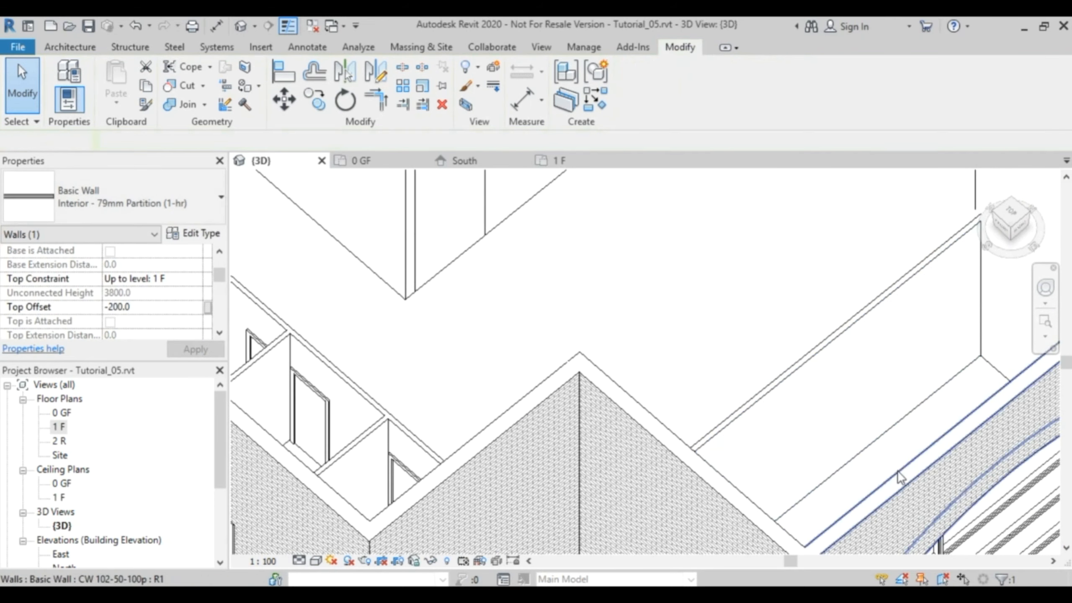
{"action": "key", "text": "Escape"}
{"action": "scroll", "coordinate": [894, 436], "scroll_direction": "down", "scroll_amount": 2}
{"action": "middle_click_drag", "start_coordinate": [899, 431], "coordinate": [956, 299]}
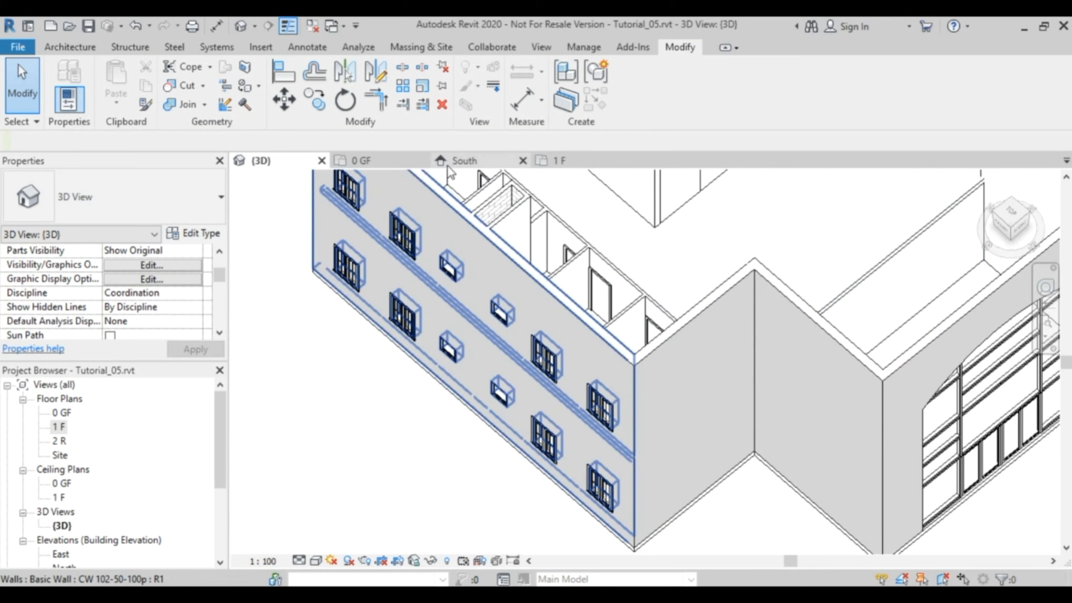
Start placing a door on the 0 GF plan and browse to the US Metric Doors folder for loading a family.
{"action": "left_click", "coordinate": [377, 160]}
{"action": "middle_click_drag", "start_coordinate": [725, 400], "coordinate": [718, 320]}
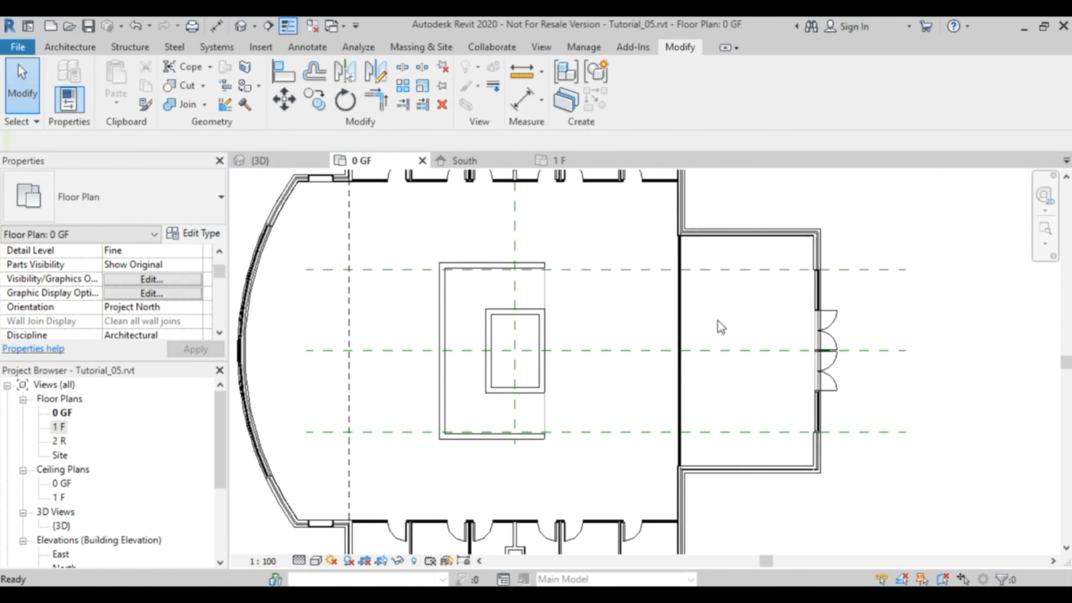
{"action": "left_click", "coordinate": [64, 46]}
{"action": "left_click", "coordinate": [96, 81]}
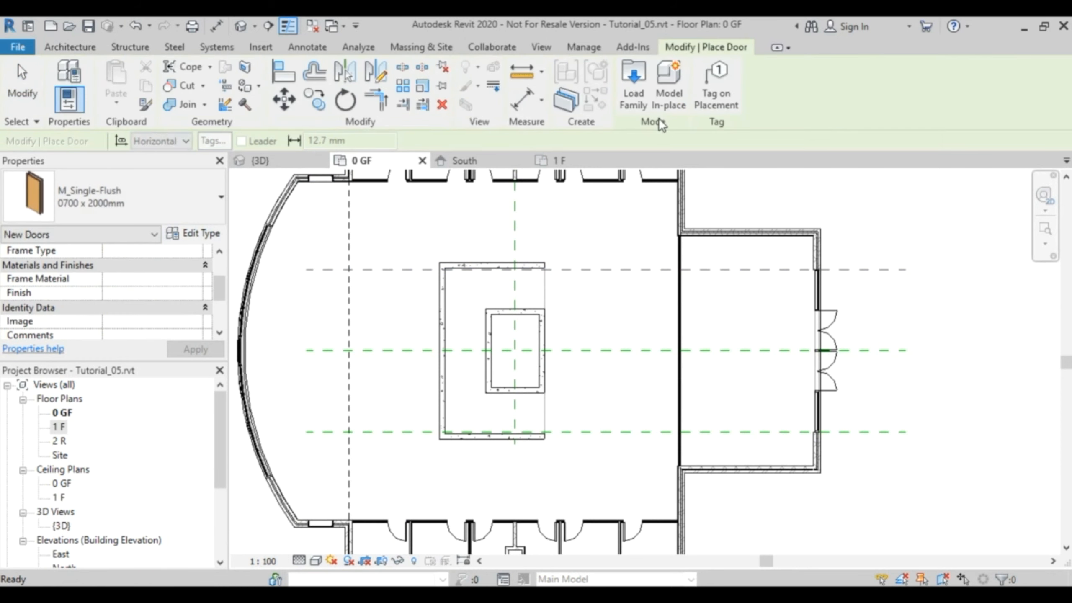
{"action": "left_click", "coordinate": [633, 84]}
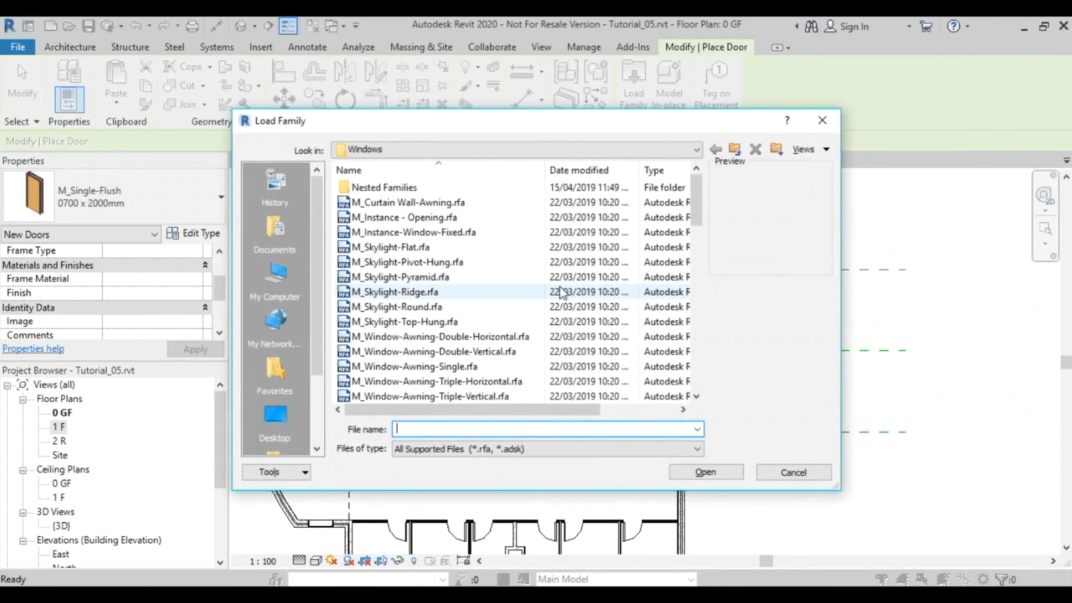
{"action": "left_click", "coordinate": [447, 202]}
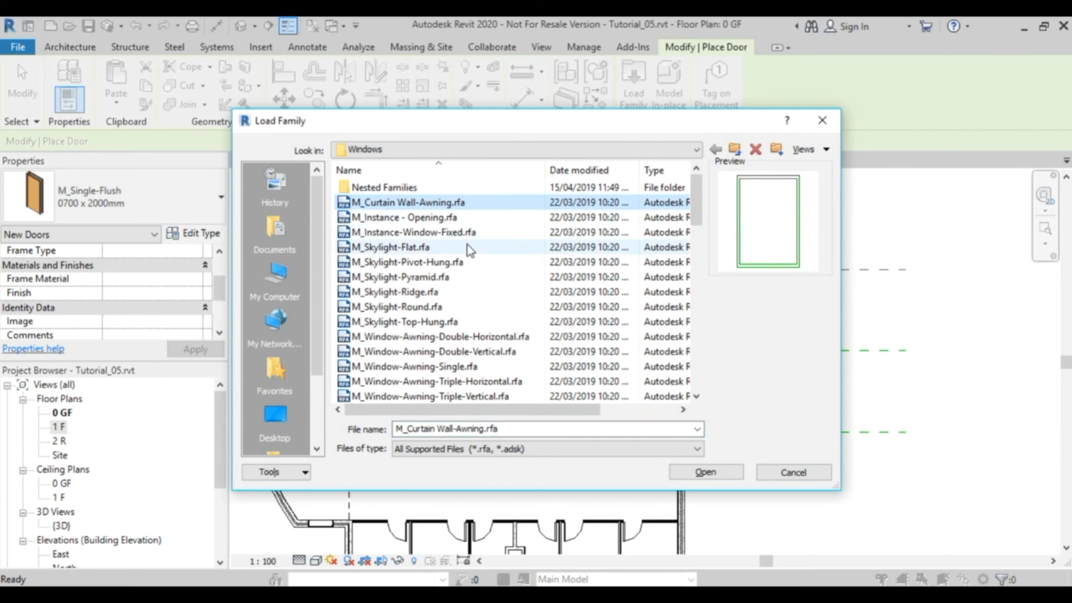
{"action": "left_click", "coordinate": [735, 148]}
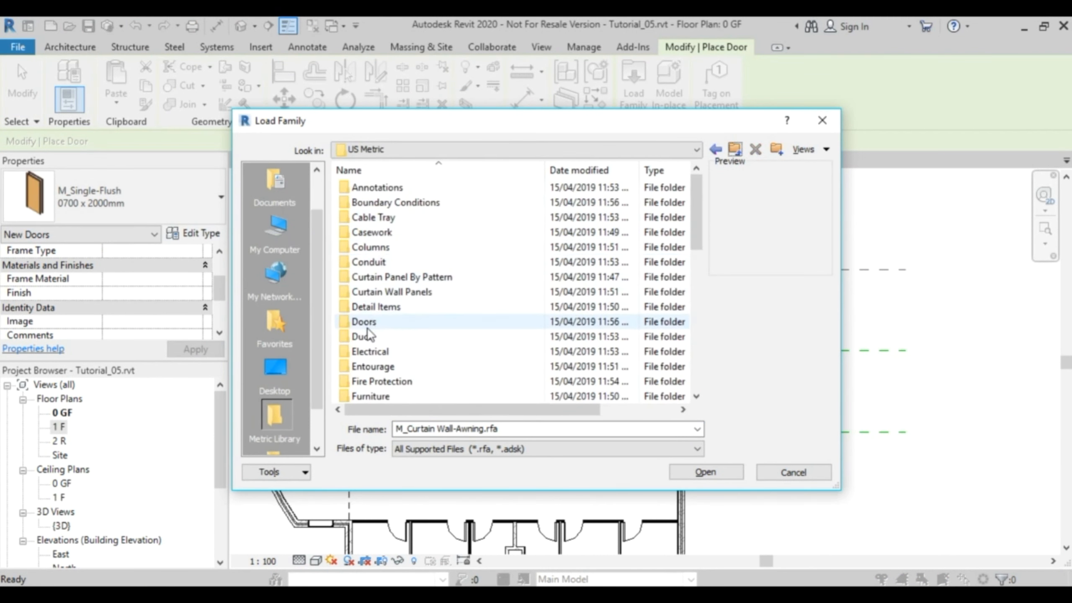
{"action": "double_click", "coordinate": [364, 322]}
Preview the door families in the Doors folder, from M_Door-Curtain-Wall-Double-Glass to M_Door-Single-Panel.
{"action": "left_click", "coordinate": [448, 234]}
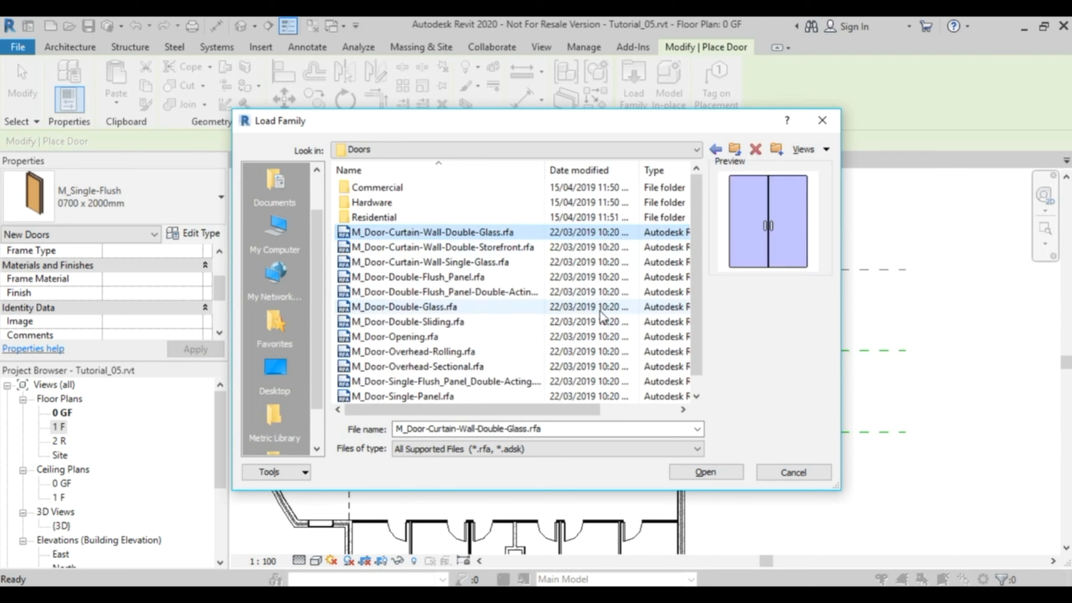
{"action": "key", "text": "Down"}
{"action": "key", "text": "Down"}
{"action": "key", "text": "Down"}
{"action": "key", "text": "Down"}
{"action": "key", "text": "Down"}
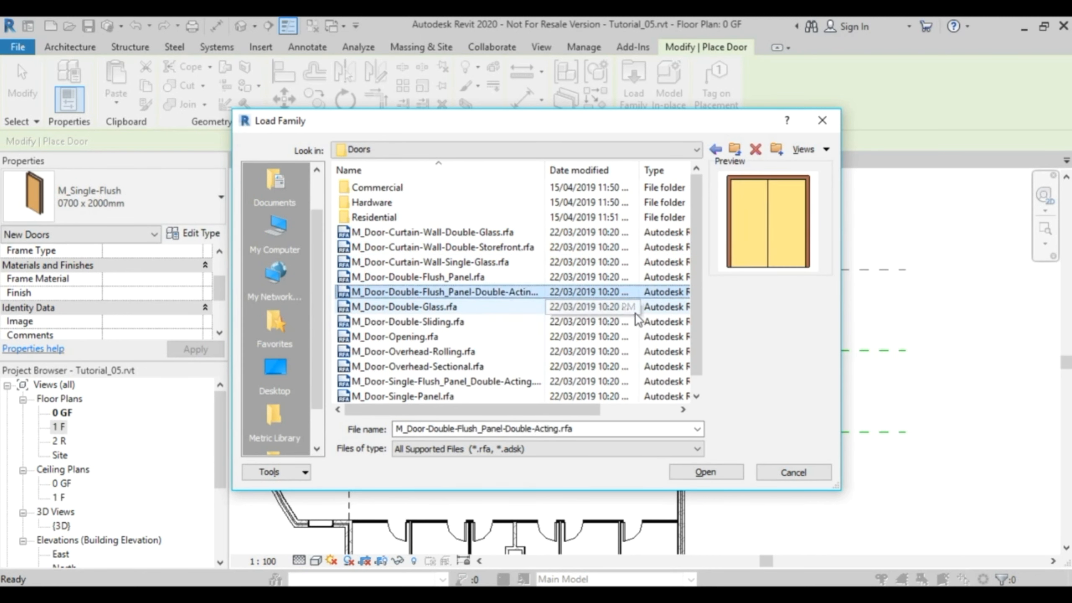
{"action": "key", "text": "Down"}
{"action": "key", "text": "Down"}
{"action": "key", "text": "Down"}
{"action": "key", "text": "Down"}
{"action": "key", "text": "Down"}
{"action": "key", "text": "Down"}
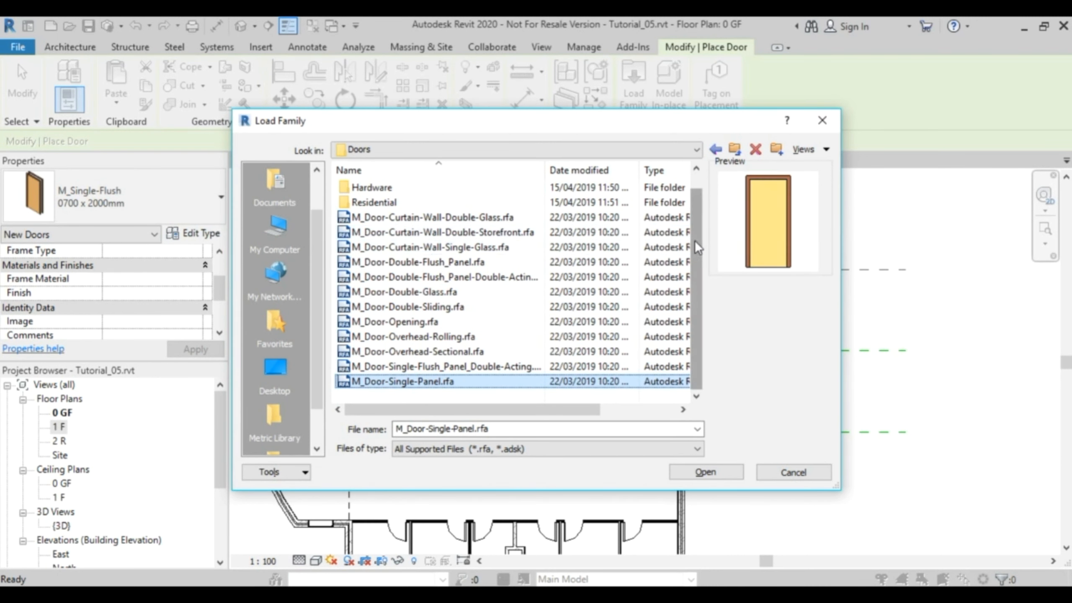
{"action": "scroll", "coordinate": [380, 199], "scroll_direction": "up", "scroll_amount": 1}
Load the 2400 x 2700mm type of M_Door-Exterior-Revolving-Full Glass-Metal from the Commercial door folder and dismiss the save reminder.
{"action": "double_click", "coordinate": [378, 189]}
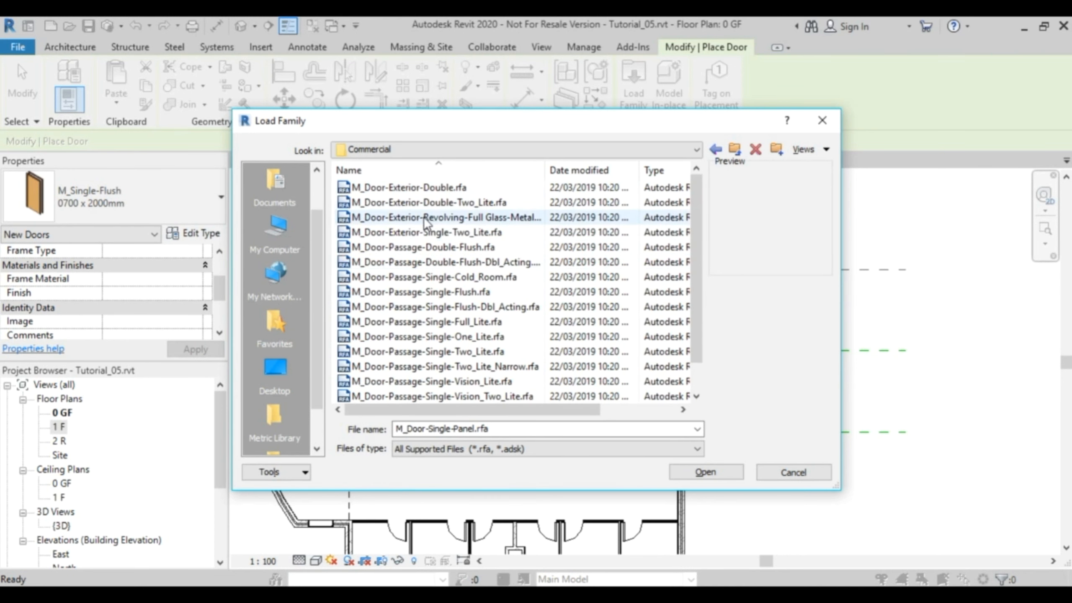
{"action": "left_click", "coordinate": [380, 217]}
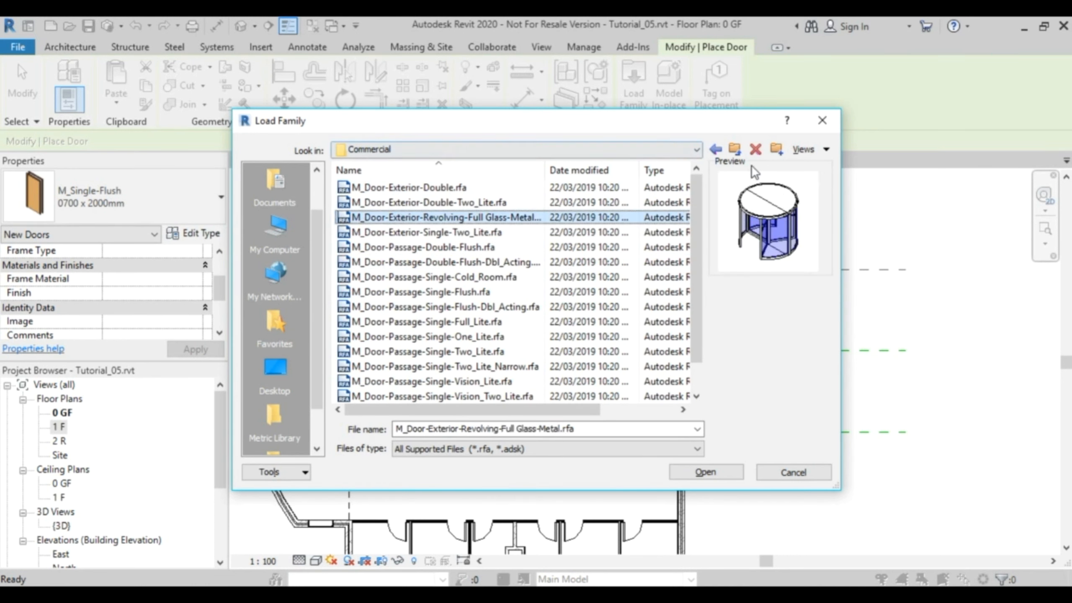
{"action": "left_click", "coordinate": [734, 149]}
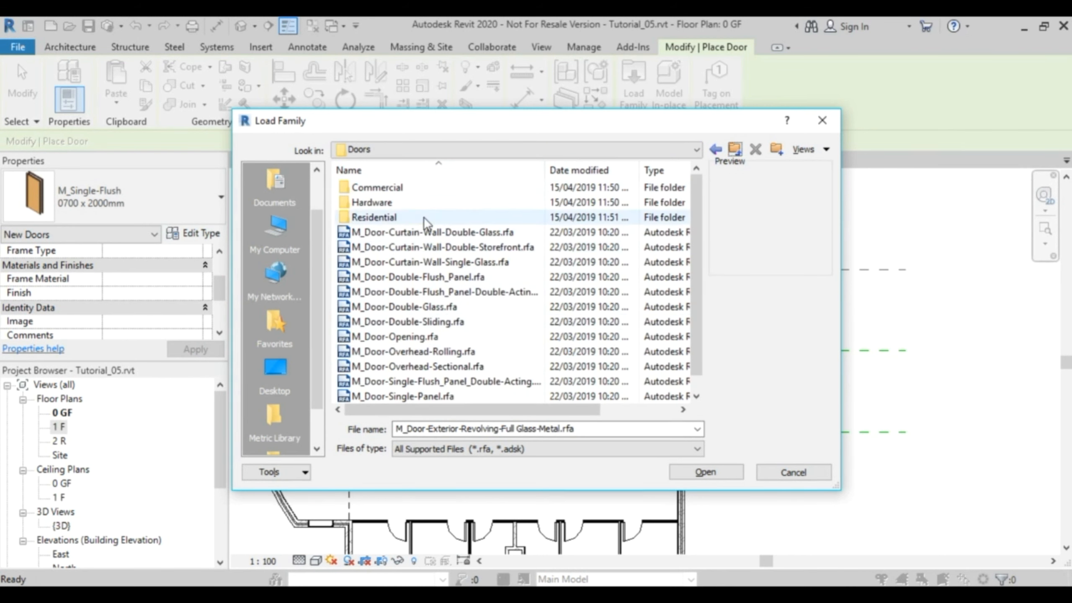
{"action": "double_click", "coordinate": [403, 188]}
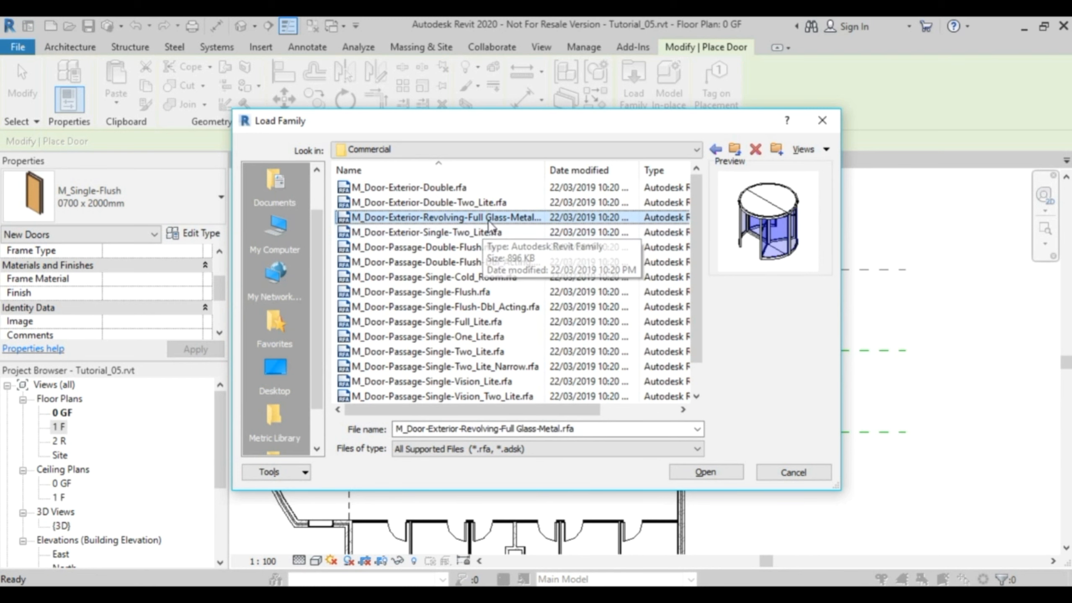
{"action": "left_click", "coordinate": [726, 477]}
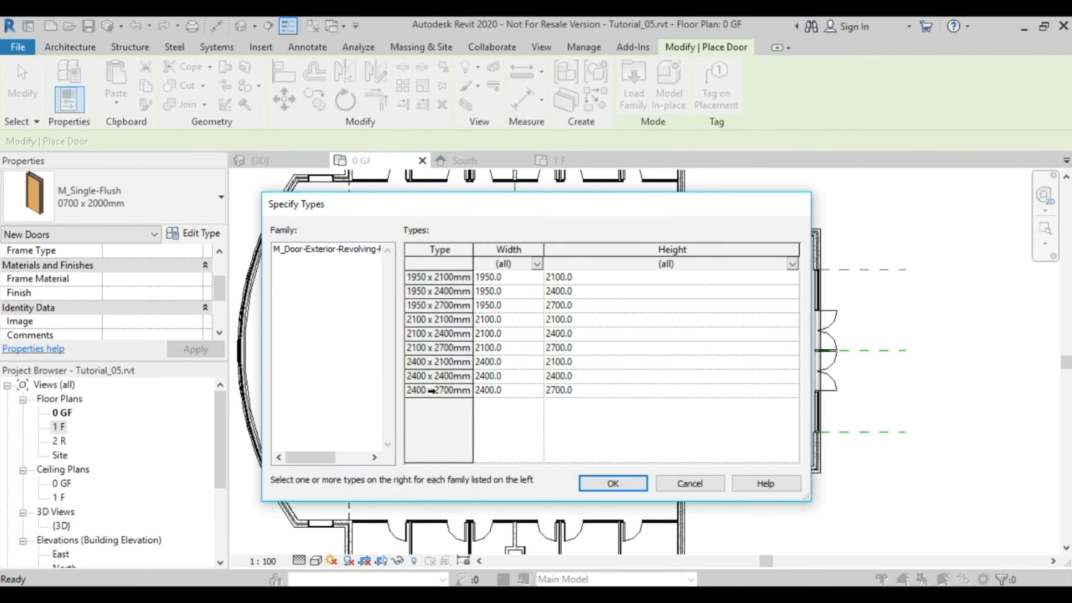
{"action": "left_click", "coordinate": [433, 390]}
{"action": "left_click", "coordinate": [624, 489]}
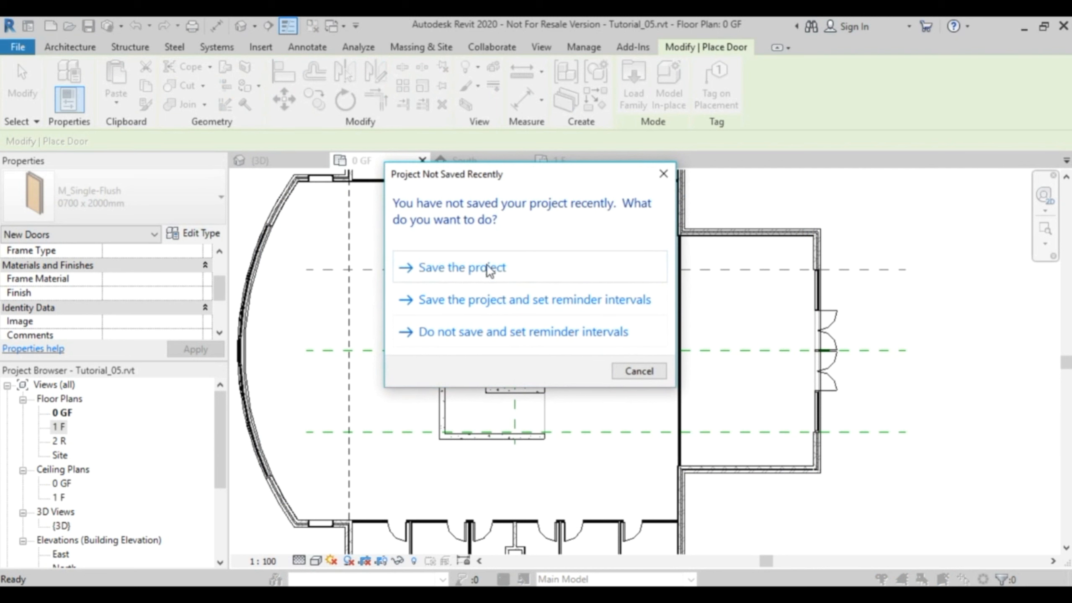
{"action": "left_click", "coordinate": [637, 373]}
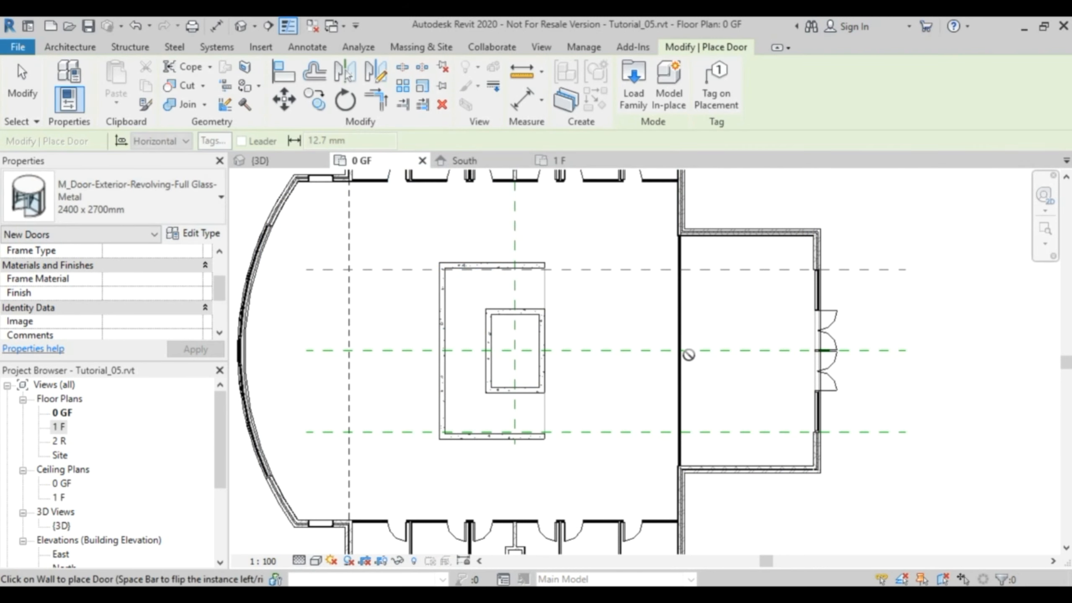
Place the revolving door in the entrance partition wall where it crosses the building's horizontal centre reference line on 0 GF.
{"action": "scroll", "coordinate": [685, 354], "scroll_direction": "up", "scroll_amount": 4}
{"action": "scroll", "coordinate": [684, 351], "scroll_direction": "up", "scroll_amount": 2}
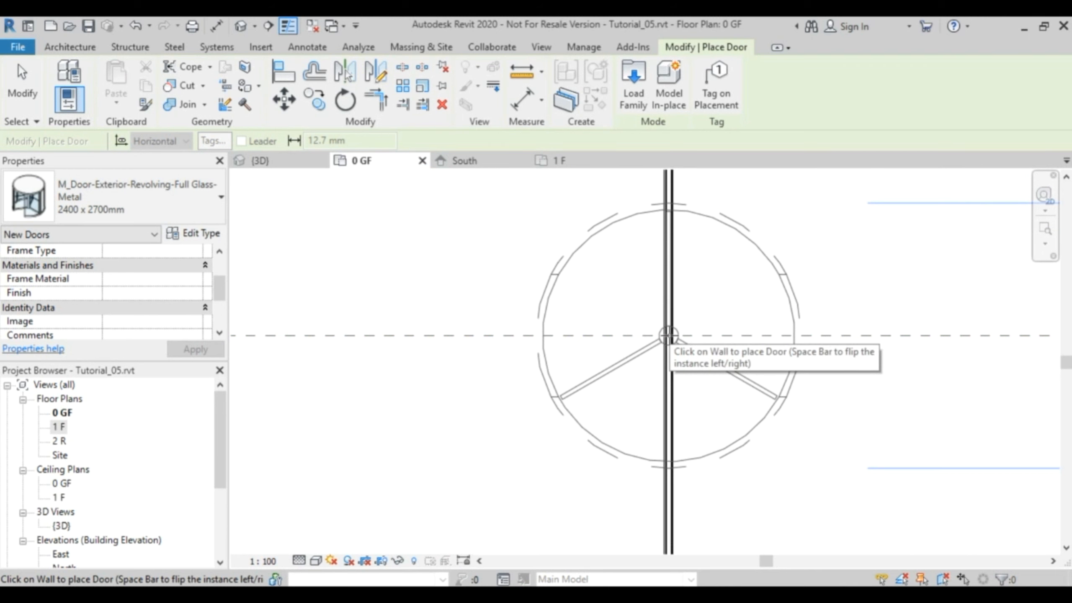
{"action": "left_click", "coordinate": [668, 336]}
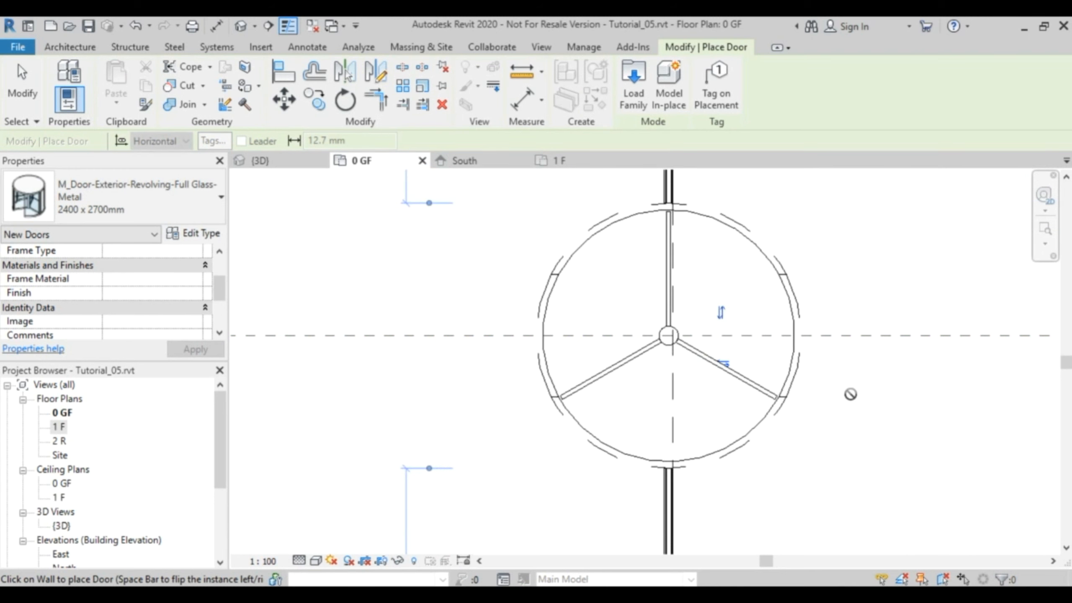
{"action": "key", "text": "Escape"}
{"action": "key", "text": "Escape"}
Examine the revolving door and the whole building in the 3D view from the front and from above.
{"action": "left_click", "coordinate": [297, 166]}
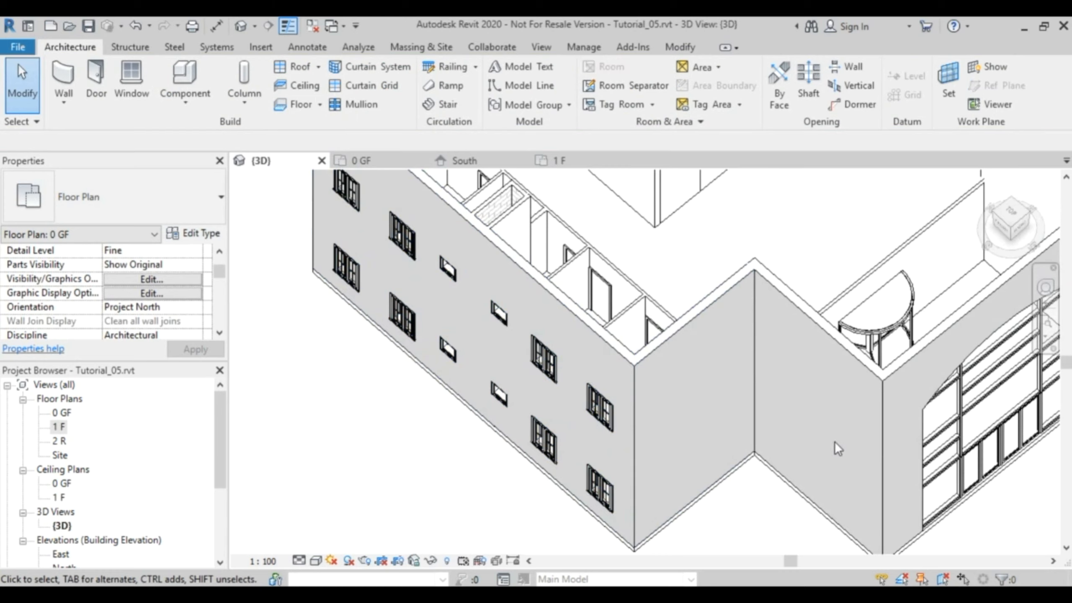
{"action": "scroll", "coordinate": [922, 400], "scroll_direction": "down", "scroll_amount": 2}
{"action": "middle_click_drag", "start_coordinate": [921, 400], "coordinate": [1012, 314]}
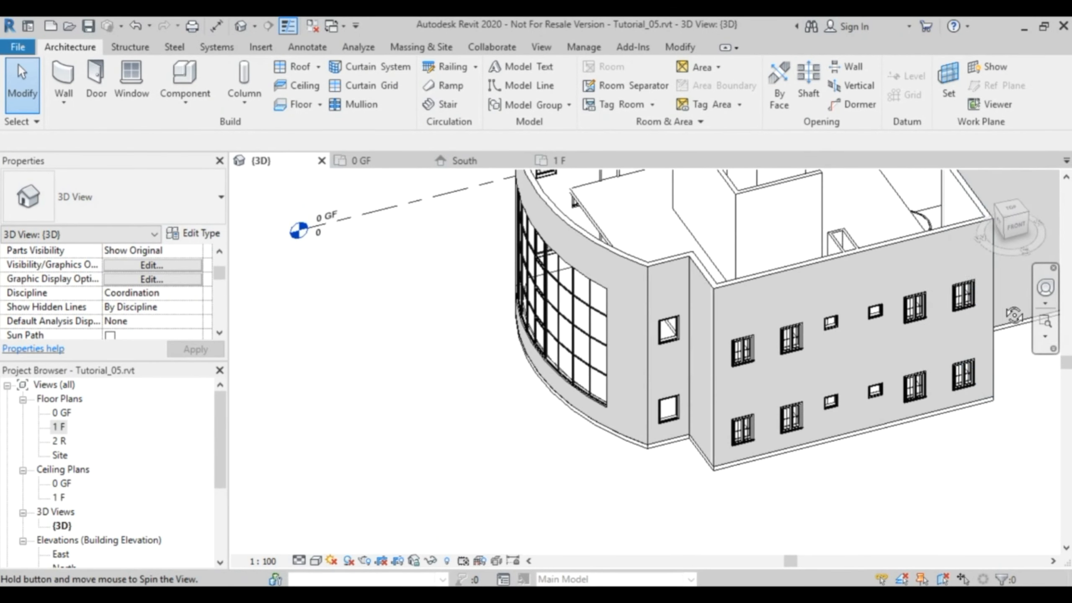
{"action": "middle_click_drag", "start_coordinate": [904, 249], "coordinate": [894, 350]}
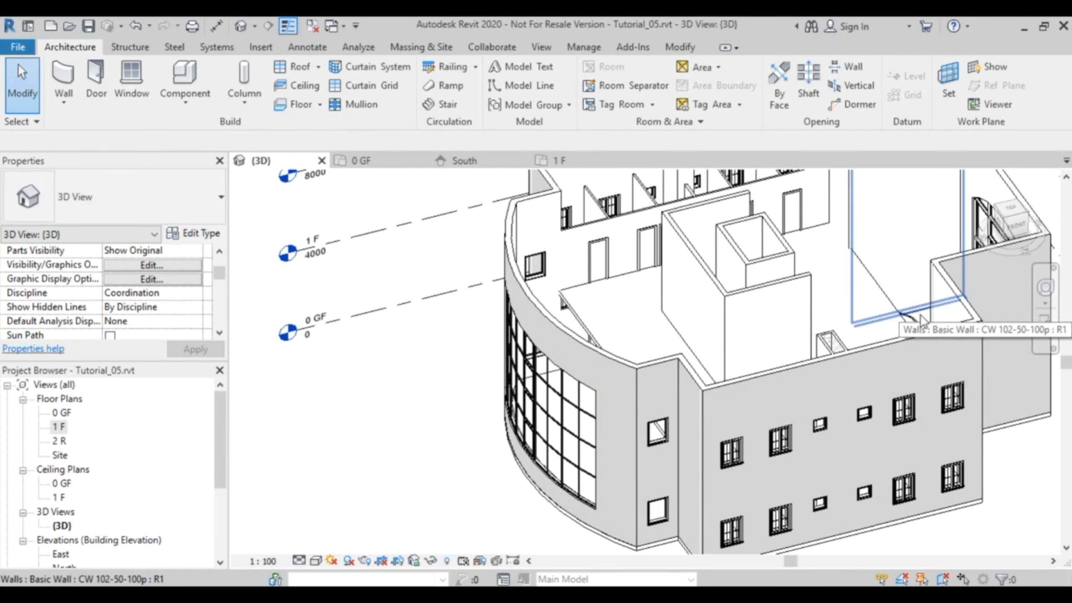
{"action": "scroll", "coordinate": [810, 464], "scroll_direction": "down", "scroll_amount": 5}
{"action": "middle_click_drag", "start_coordinate": [811, 465], "coordinate": [804, 447]}
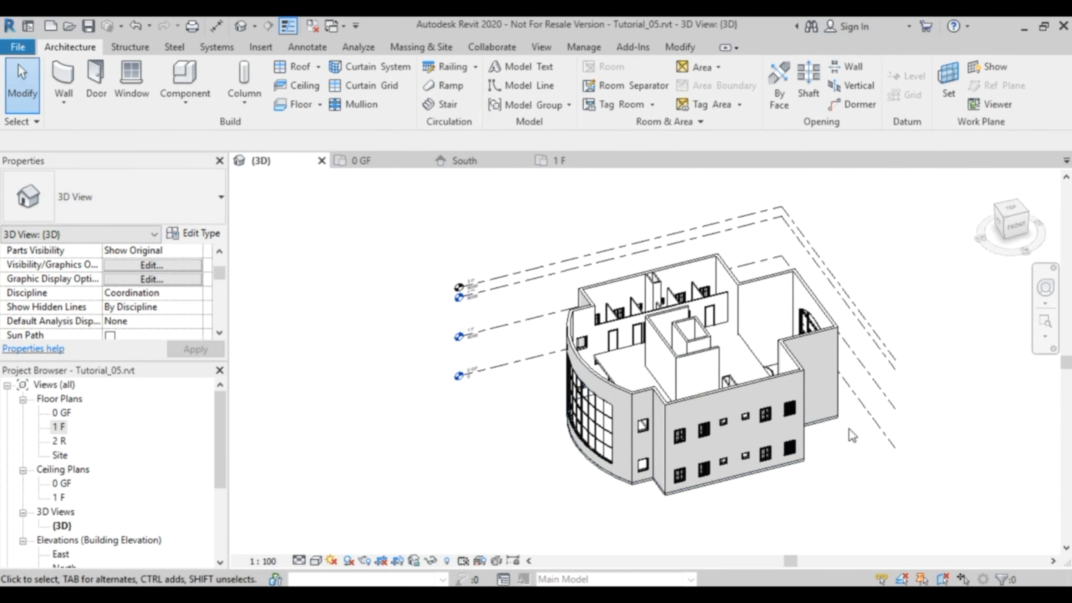